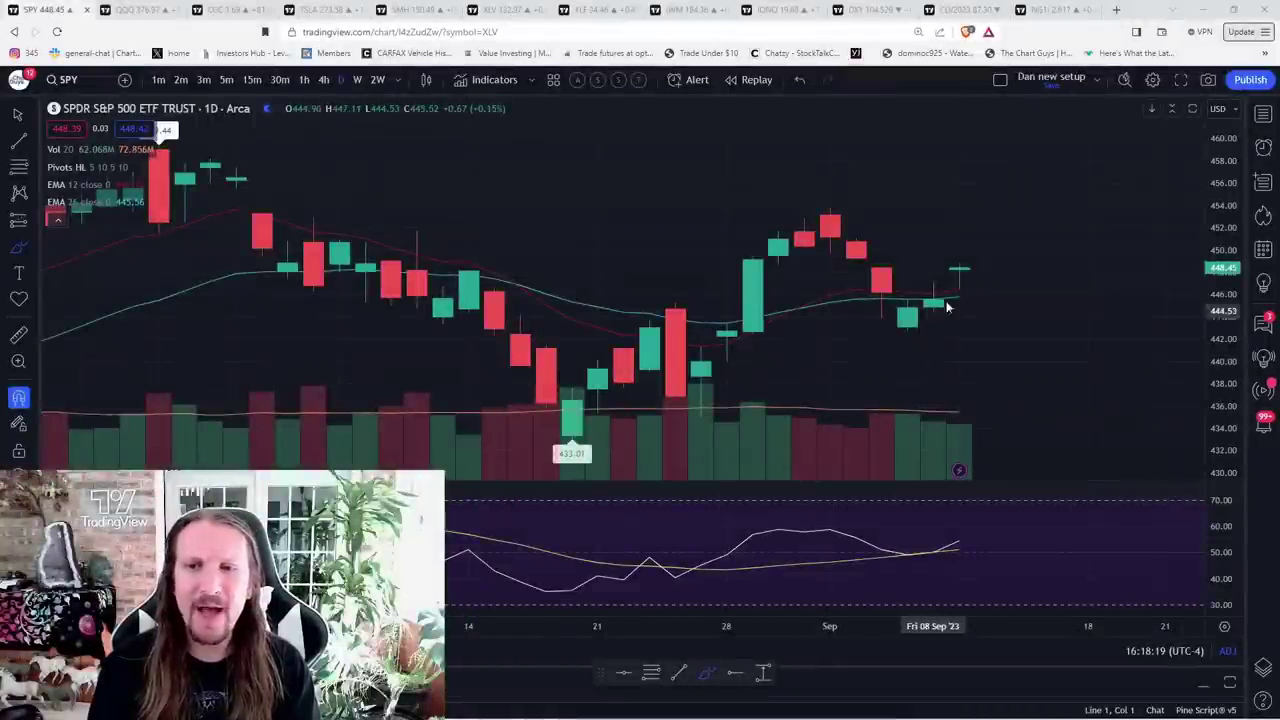
Step: Mark the 7 September low at 442.75 and the 1 September high at 453.67 with horizontal lines on the SPY daily chart
left_click(909, 345)
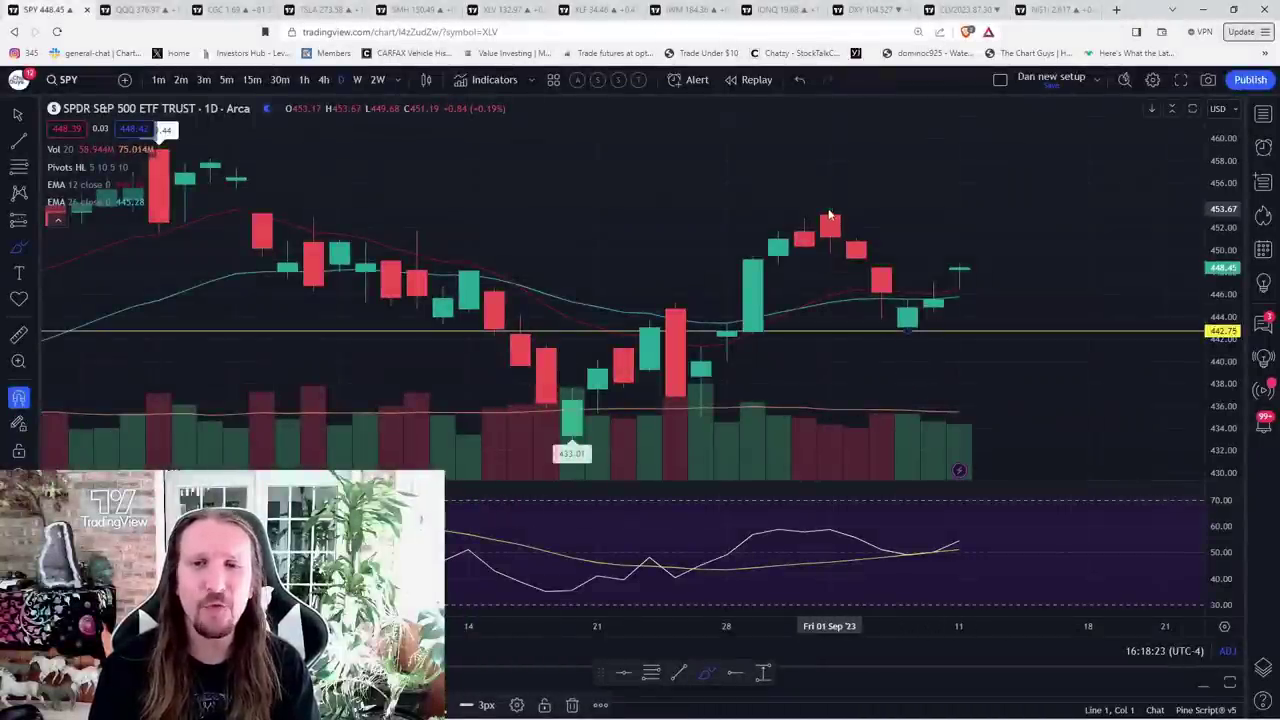
left_click(829, 211)
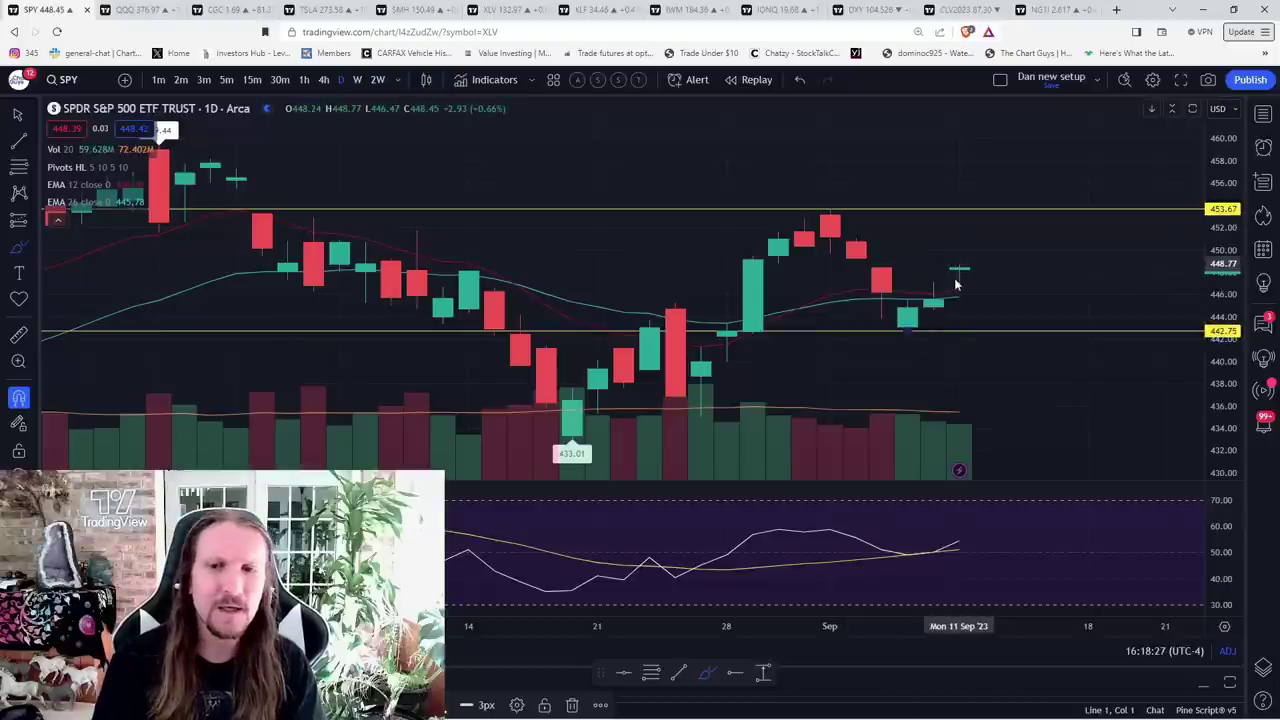
Step: Brush the SPY decline from the 1 September high to the 442.75 line and the rebound, then clear all drawings
left_click(16, 249)
left_click(85, 148)
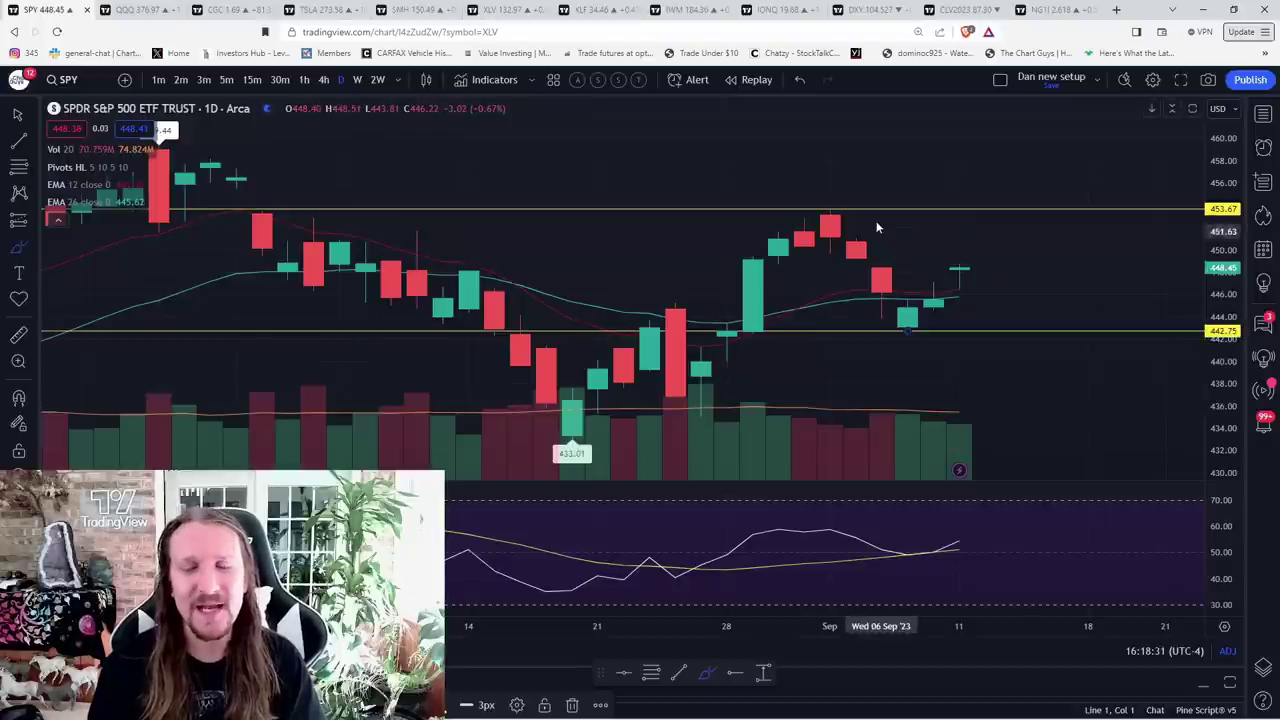
mouse_move(832, 212)
left_mouse_down()
mouse_move(908, 322)
mouse_move(967, 265)
mouse_move(1071, 391)
left_mouse_up()
key("ctrl+z")
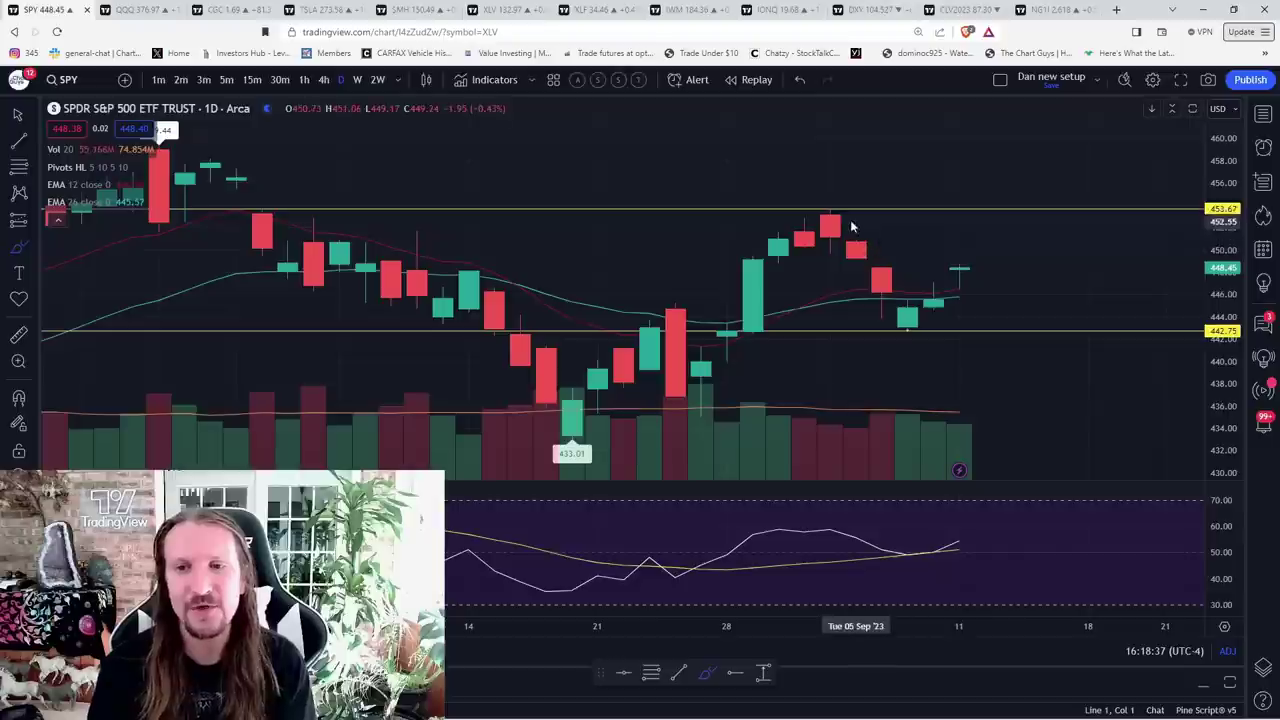
mouse_move(831, 212)
left_mouse_down()
mouse_move(897, 338)
mouse_move(971, 243)
left_mouse_up()
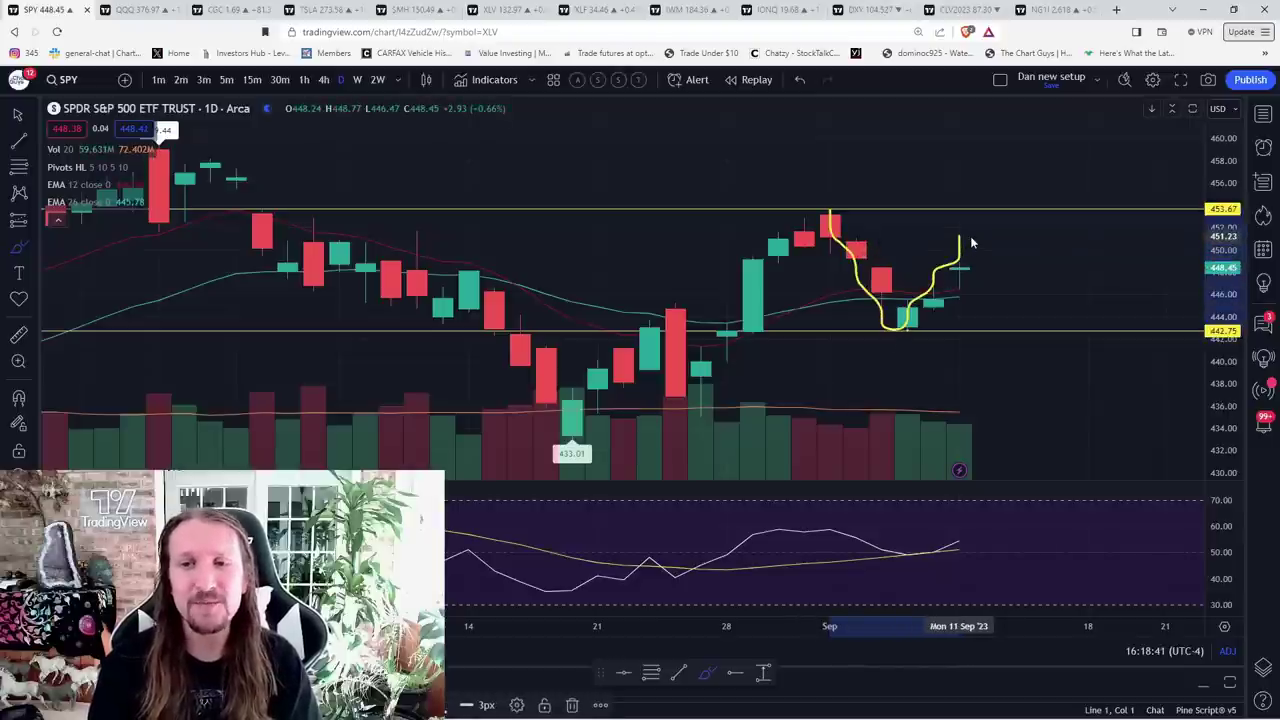
mouse_move(866, 220)
left_mouse_down()
mouse_move(786, 214)
mouse_move(855, 200)
left_mouse_up()
mouse_move(960, 240)
left_mouse_down()
mouse_move(1034, 291)
mouse_move(1058, 250)
left_mouse_up()
left_click(572, 705)
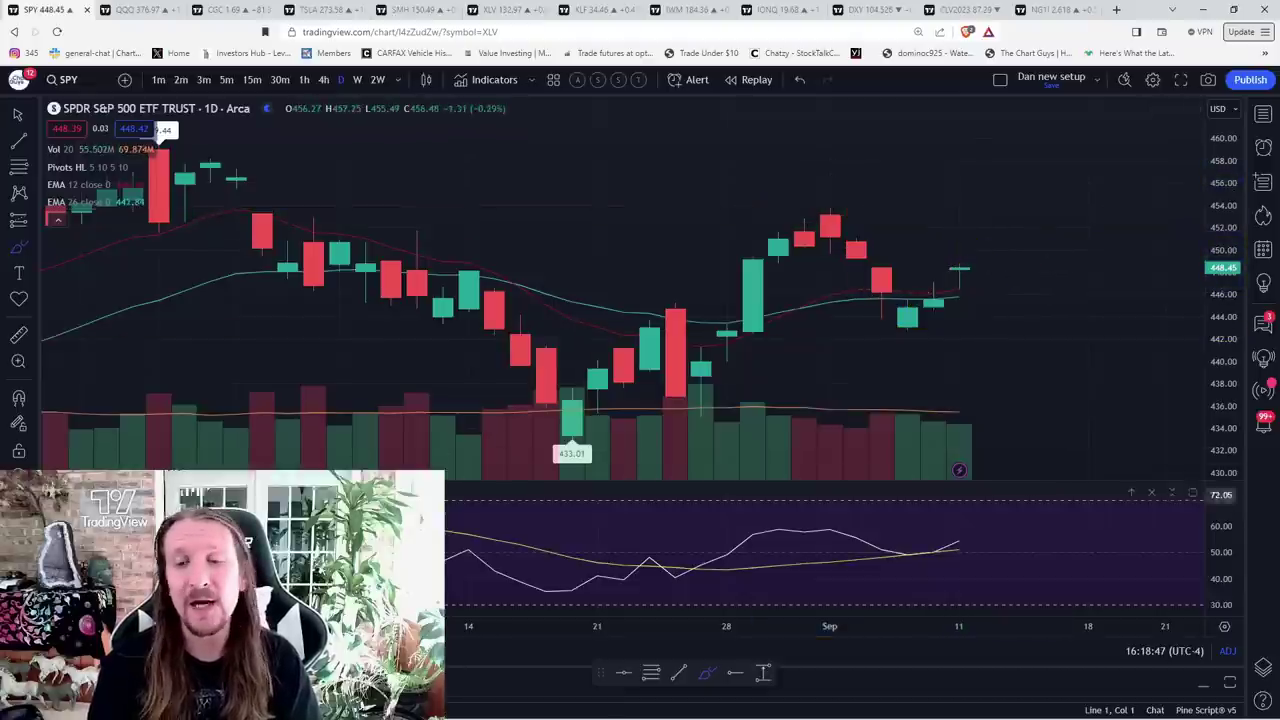
Step: Trace SPY's daily swings up from the 433.01 low, then sketch and undo a rollover towards about 430 on the weekly chart
mouse_move(573, 430)
left_mouse_down()
mouse_move(616, 357)
mouse_move(681, 356)
mouse_move(712, 388)
mouse_move(835, 225)
mouse_move(905, 322)
mouse_move(968, 271)
left_mouse_up()
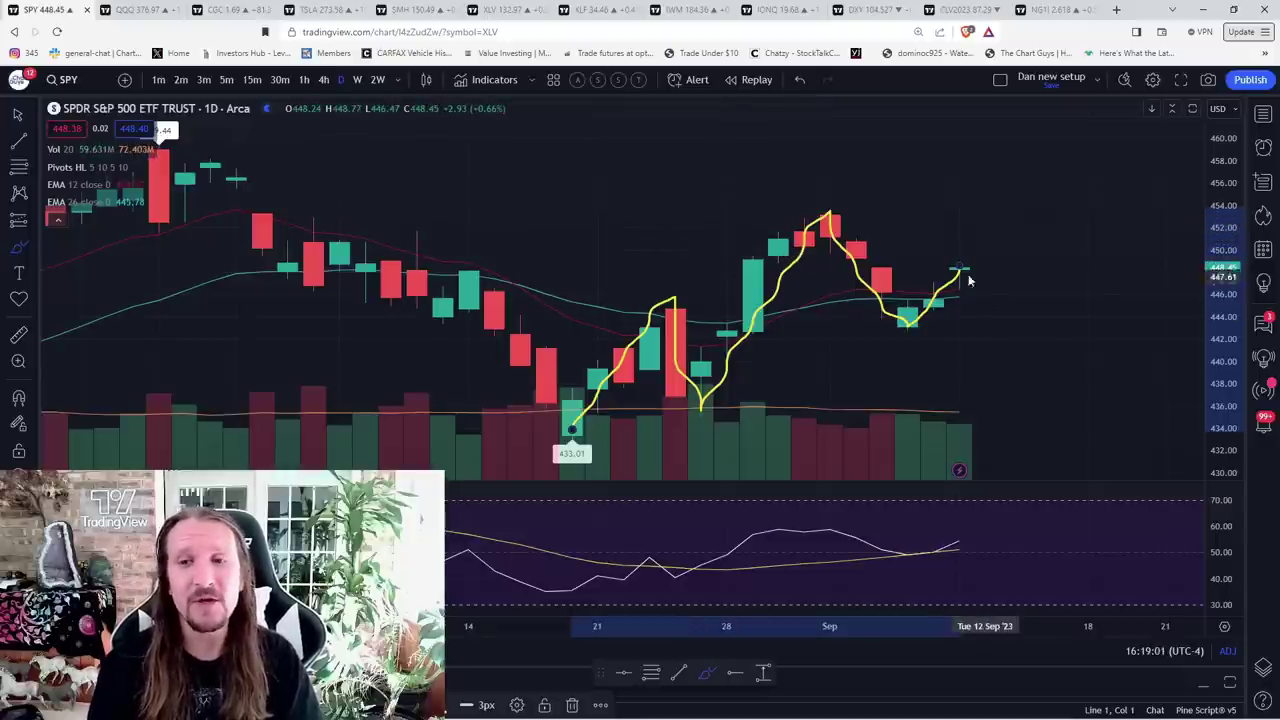
left_click_drag(960, 270, 1035, 345)
left_click(357, 79)
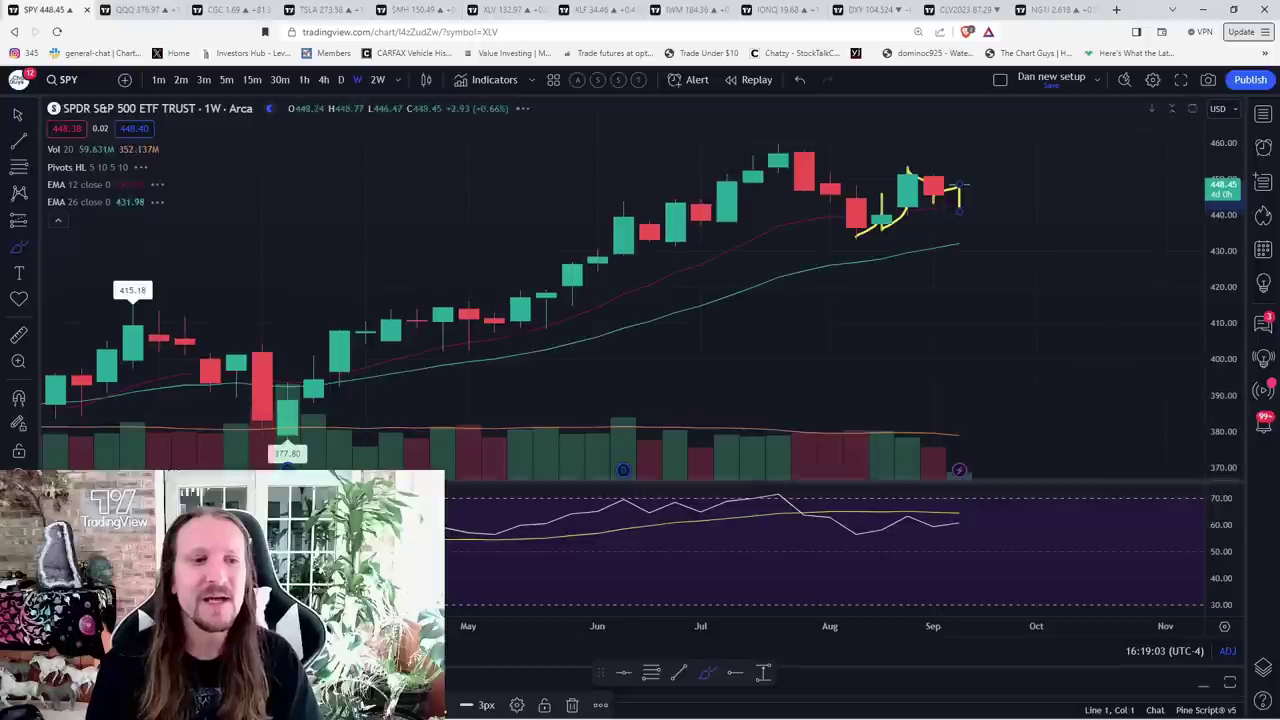
mouse_move(880, 237)
left_mouse_down()
mouse_move(914, 186)
mouse_move(990, 222)
mouse_move(1028, 262)
left_mouse_up()
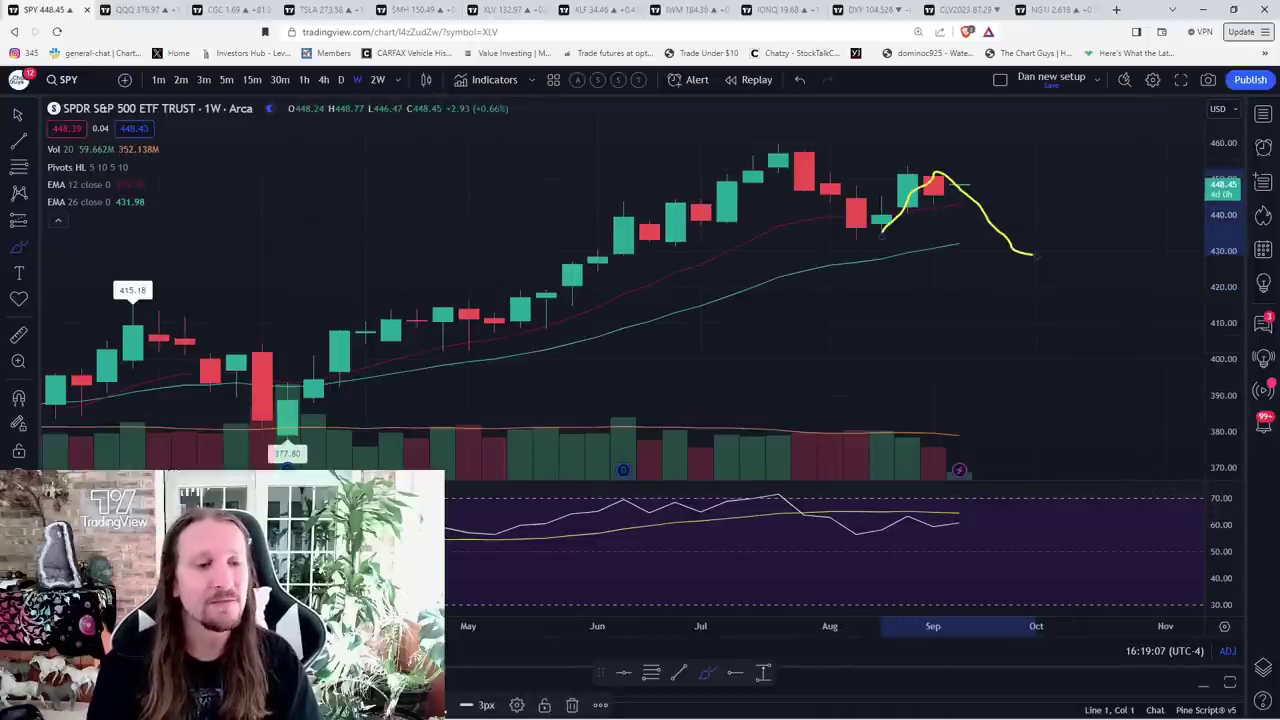
key("ctrl+z")
Step: Switch to the QQQ daily chart, brush its swings from the 354.71 low and mark the 1 September high, then delete the drawings
key("ctrl+Tab")
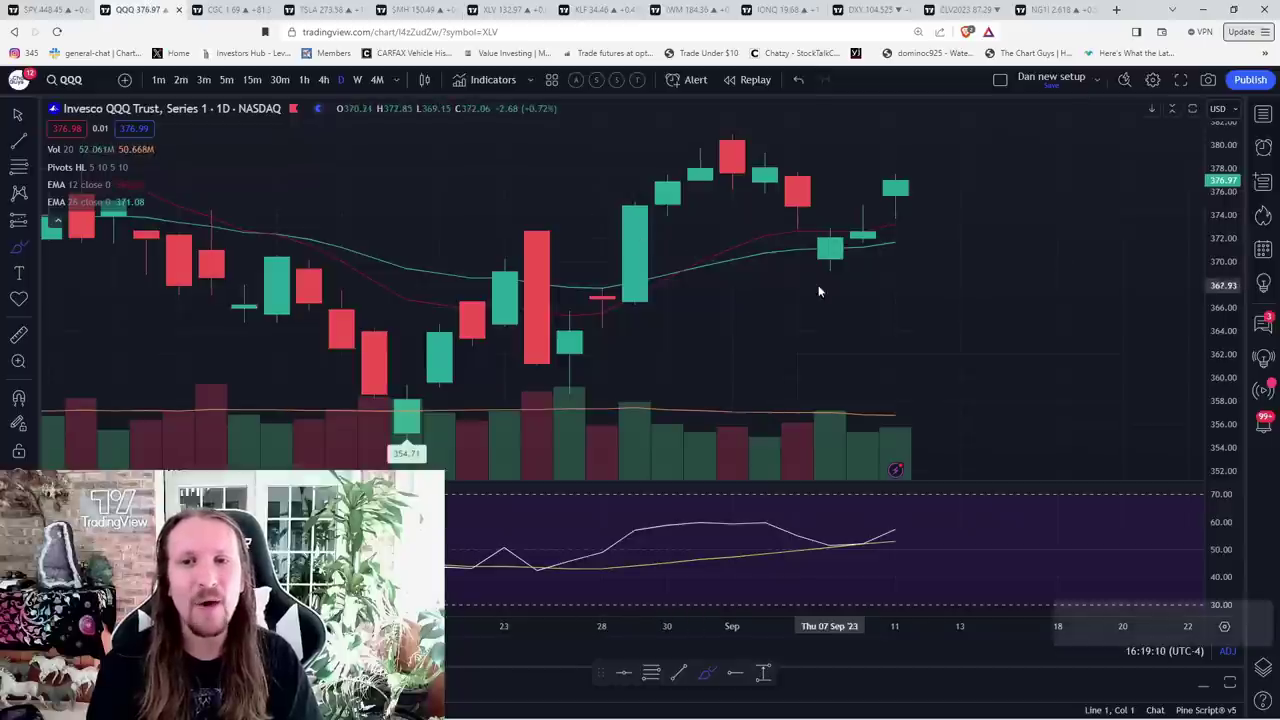
mouse_move(373, 442)
left_mouse_down()
mouse_move(410, 346)
mouse_move(500, 226)
mouse_move(570, 398)
mouse_move(738, 150)
mouse_move(826, 265)
mouse_move(895, 185)
left_mouse_up()
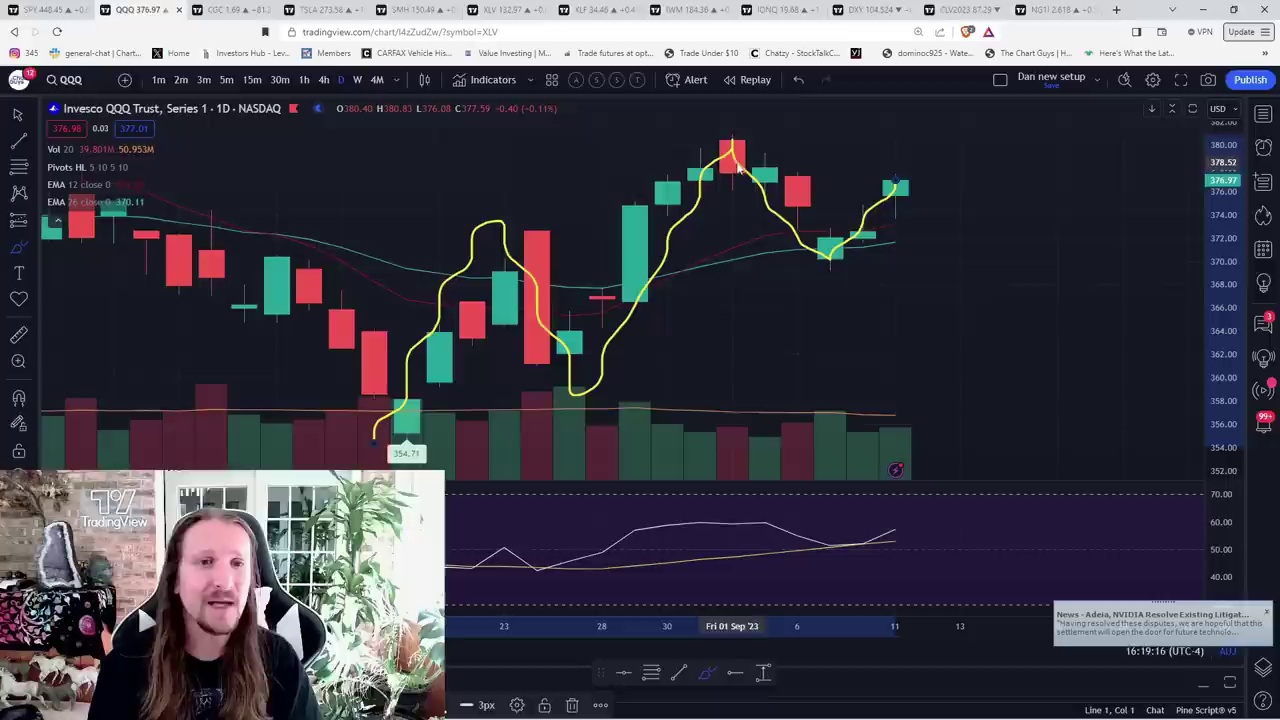
mouse_move(678, 138)
left_mouse_down()
mouse_move(798, 142)
mouse_move(734, 126)
left_mouse_up()
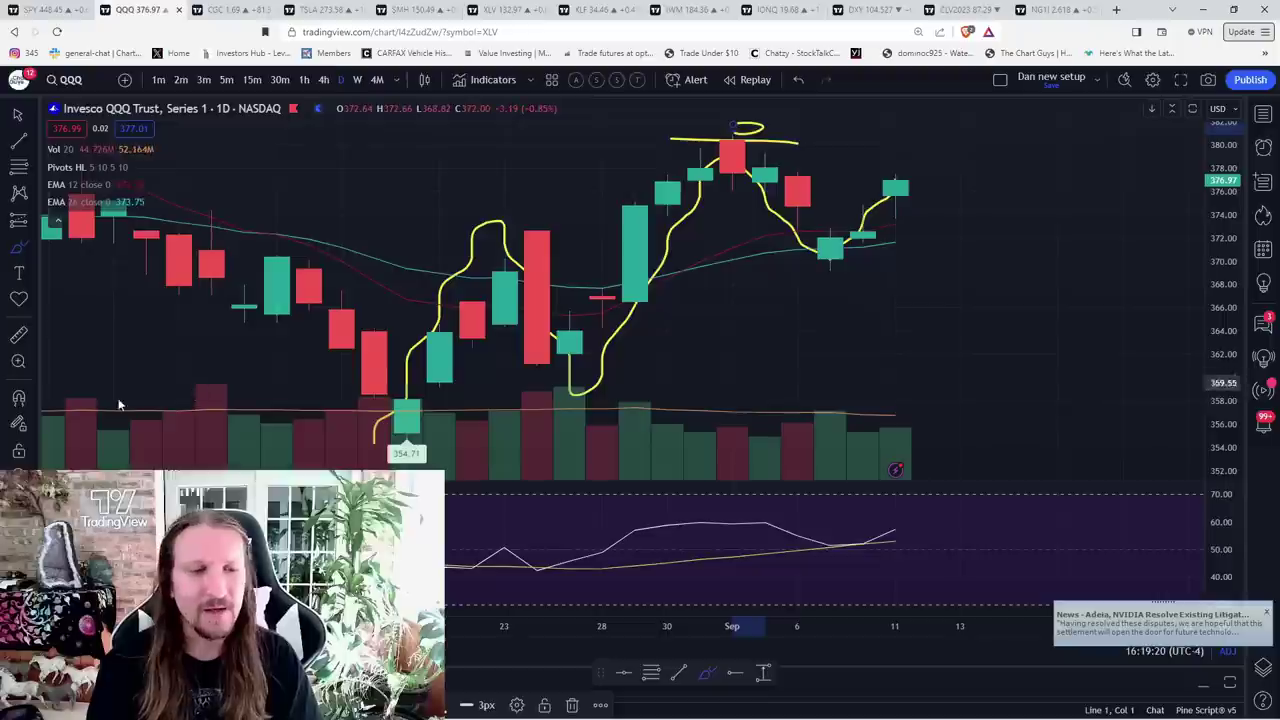
key("Delete")
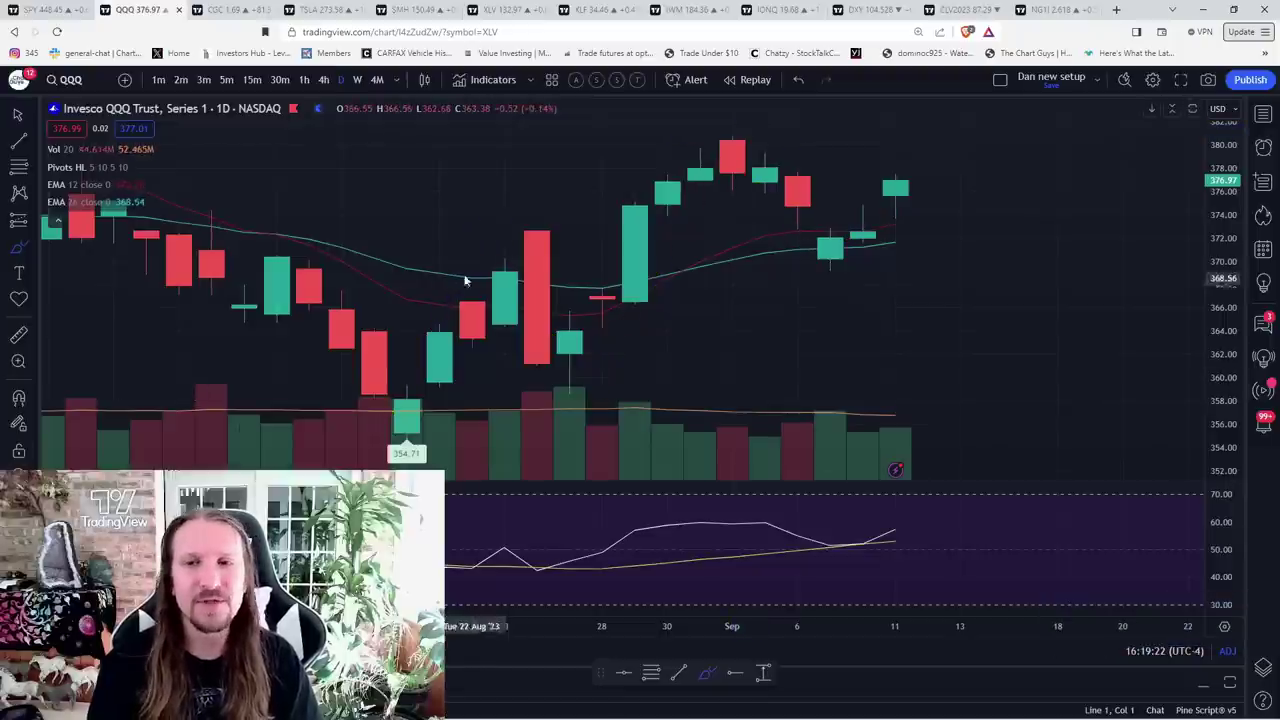
Step: Trace the morning swings and the steady afternoon climb on QQQ's 5-minute chart, then delete the brush strokes
left_click(226, 79)
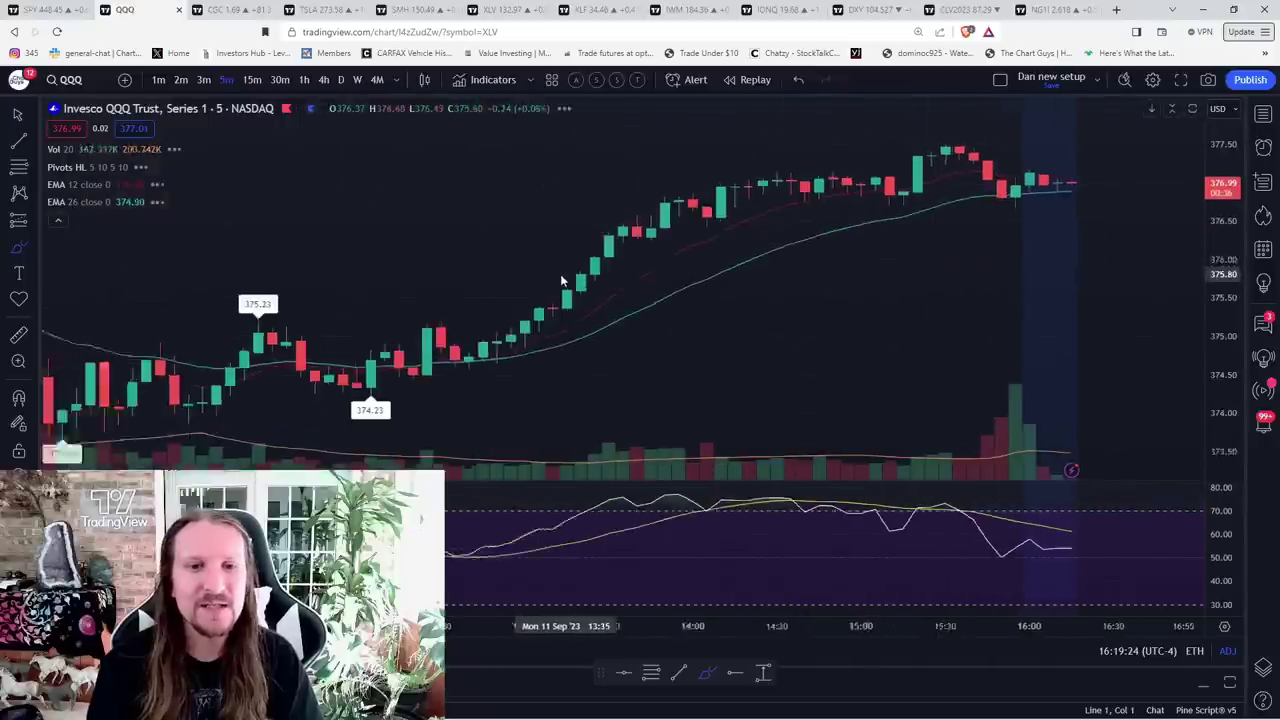
mouse_move(280, 297)
left_mouse_down()
mouse_move(303, 366)
mouse_move(331, 299)
left_mouse_up()
mouse_move(339, 347)
left_mouse_down()
mouse_move(357, 388)
mouse_move(393, 328)
mouse_move(408, 378)
mouse_move(447, 318)
left_mouse_up()
left_click_drag(450, 373, 990, 160)
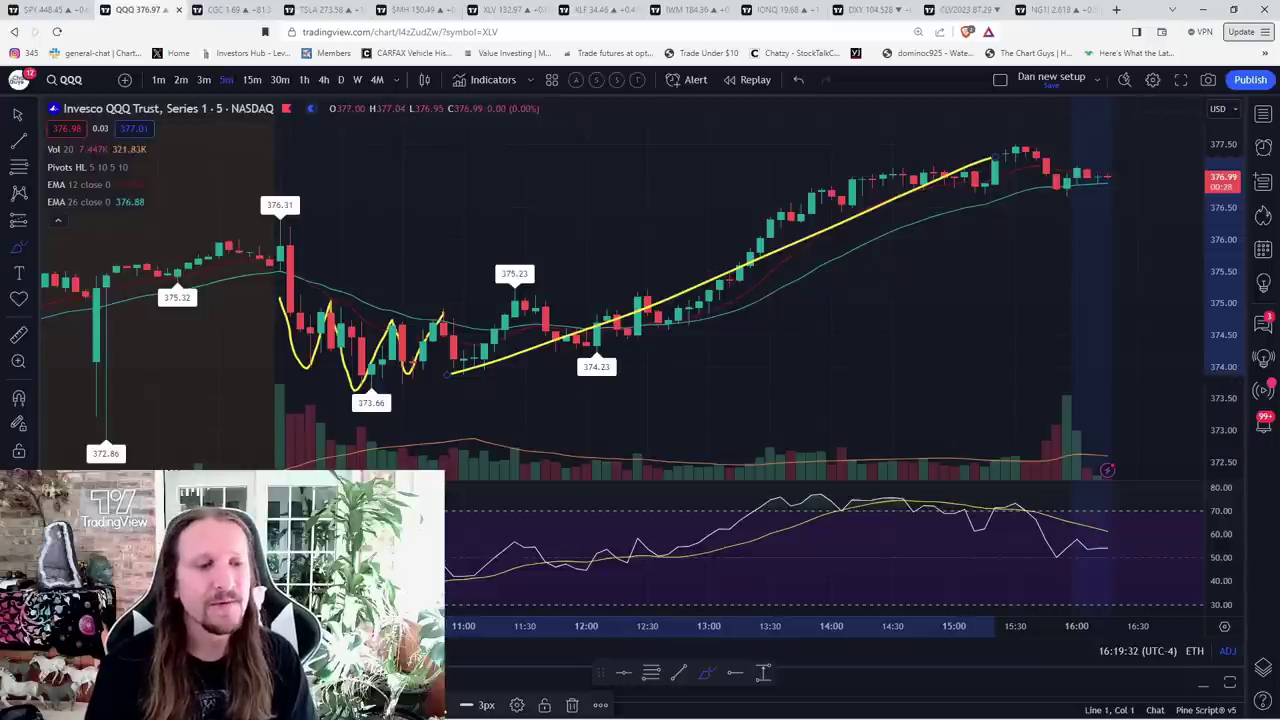
key("Delete")
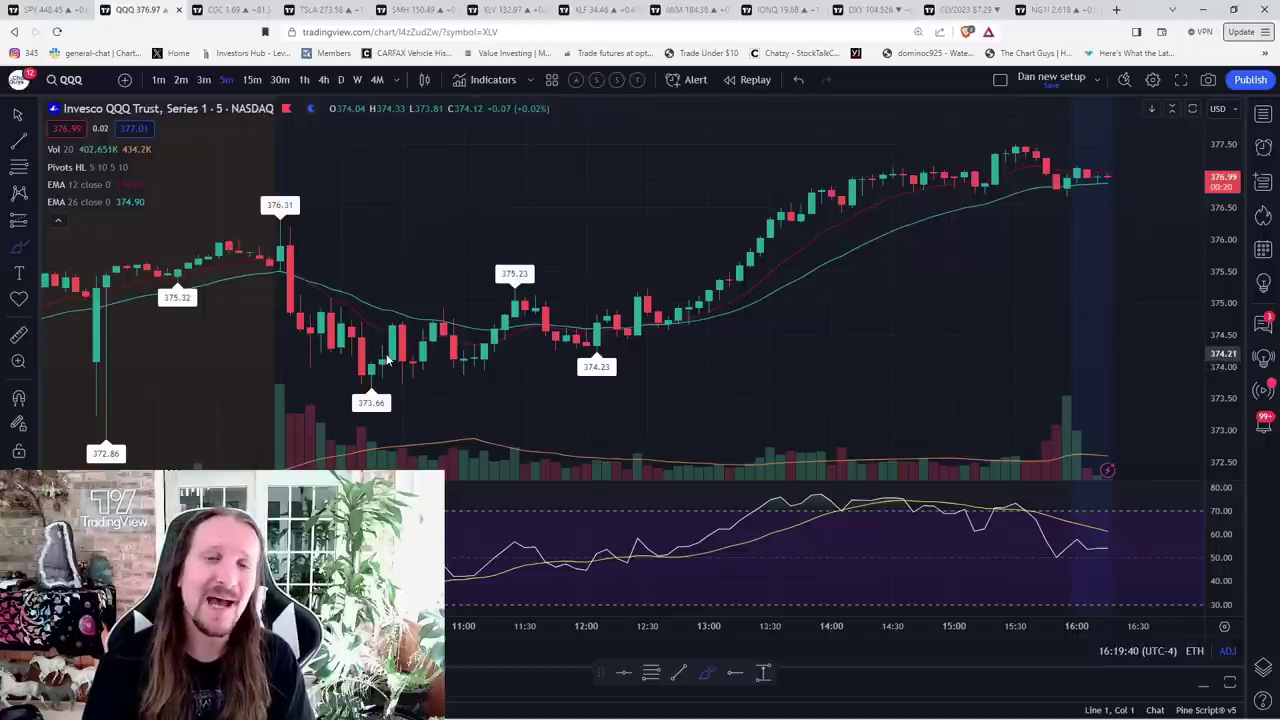
Step: Set the QQQ chart to 1 month, brush a cup shape from the 404.02 high through the 2022 low to the recent high, and delete it
left_click(416, 186)
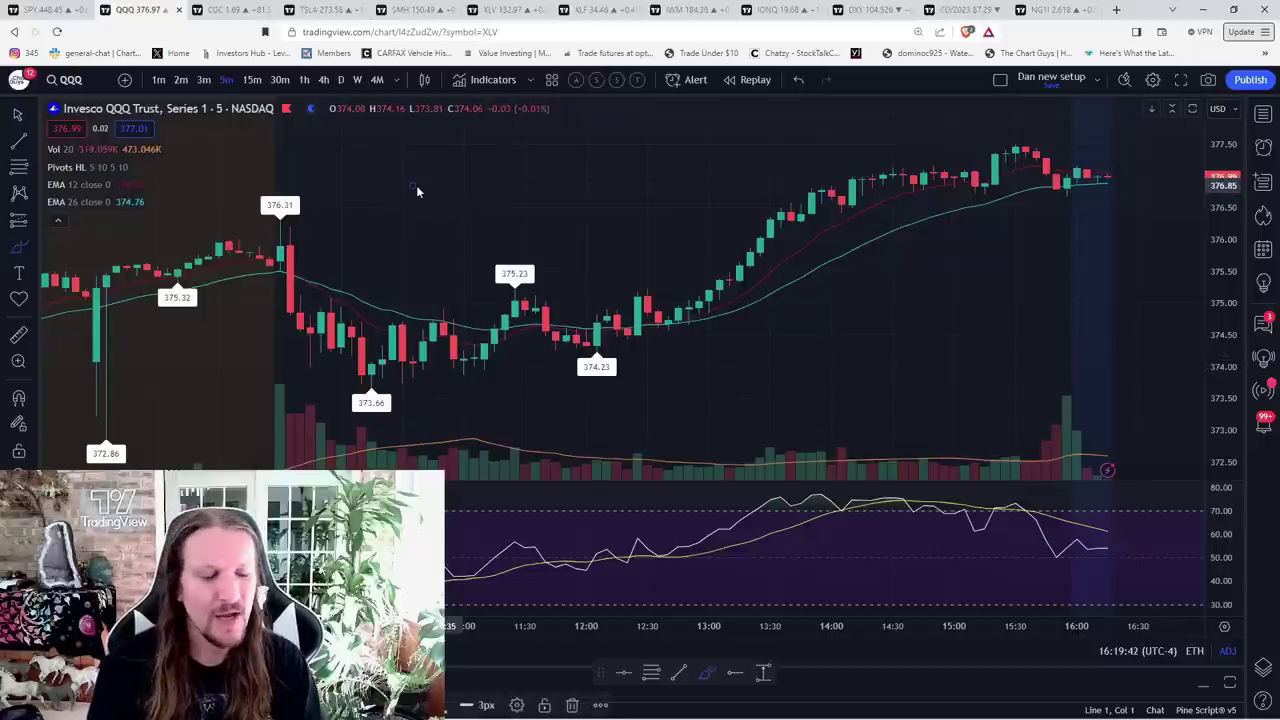
type("1M")
key("Return")
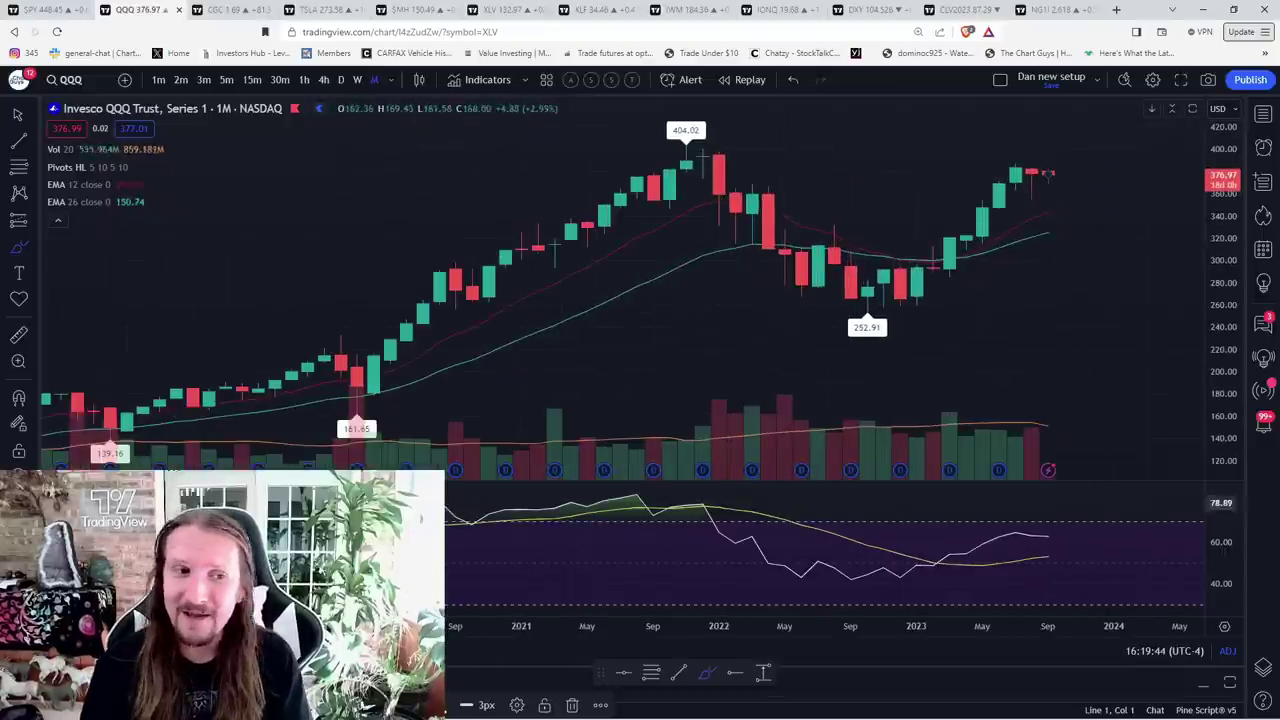
scroll(533, 338, "up", 3)
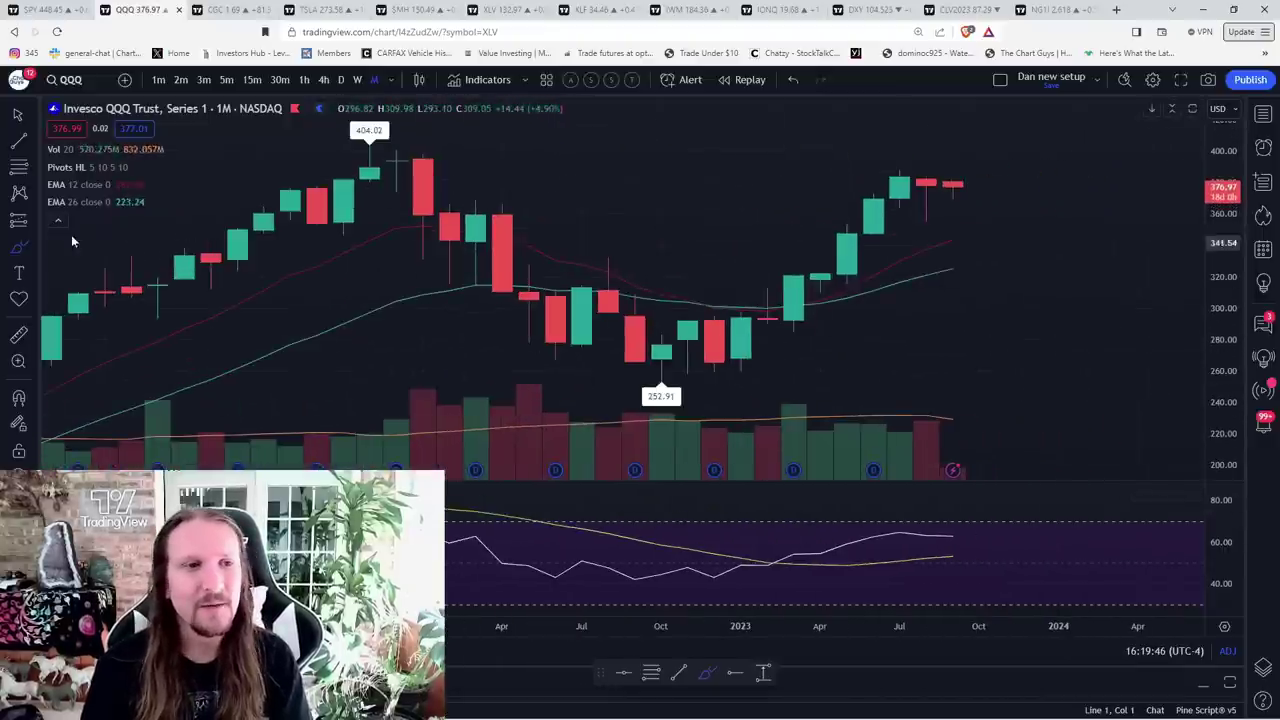
left_click(18, 246)
left_click(80, 148)
mouse_move(370, 148)
left_mouse_down()
mouse_move(437, 257)
mouse_move(742, 345)
mouse_move(866, 200)
mouse_move(927, 213)
left_mouse_up()
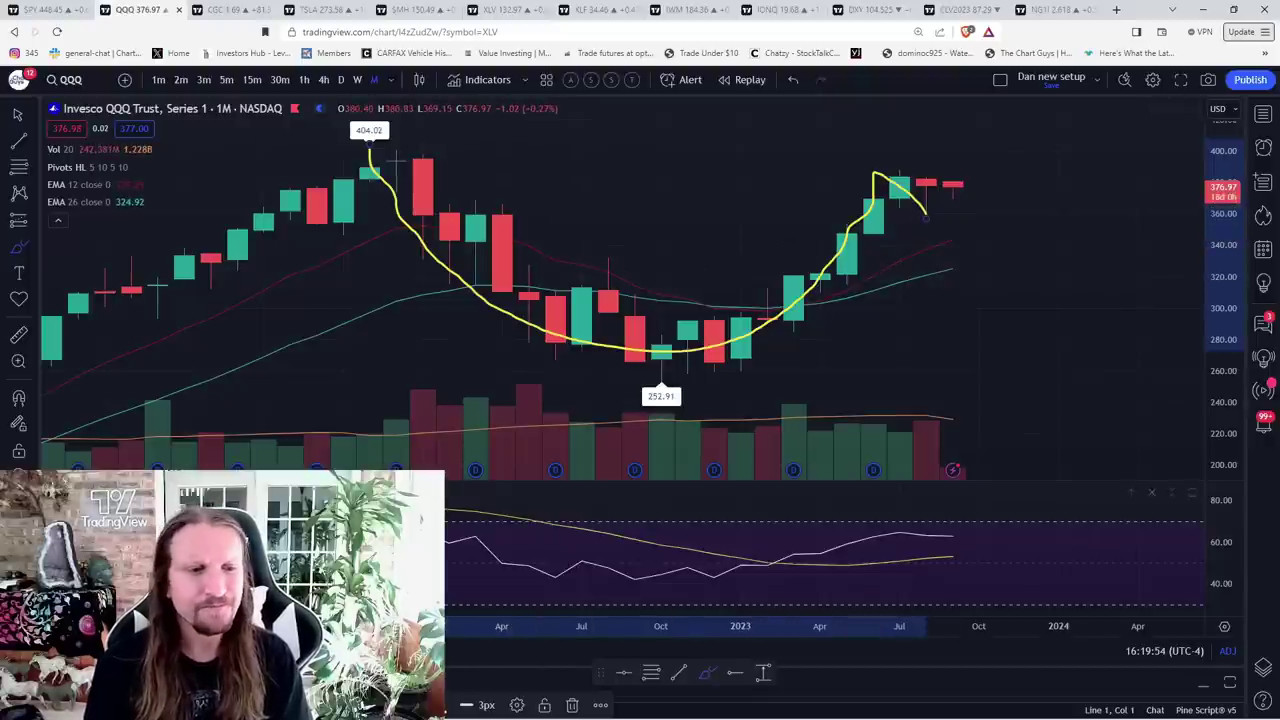
key("Delete")
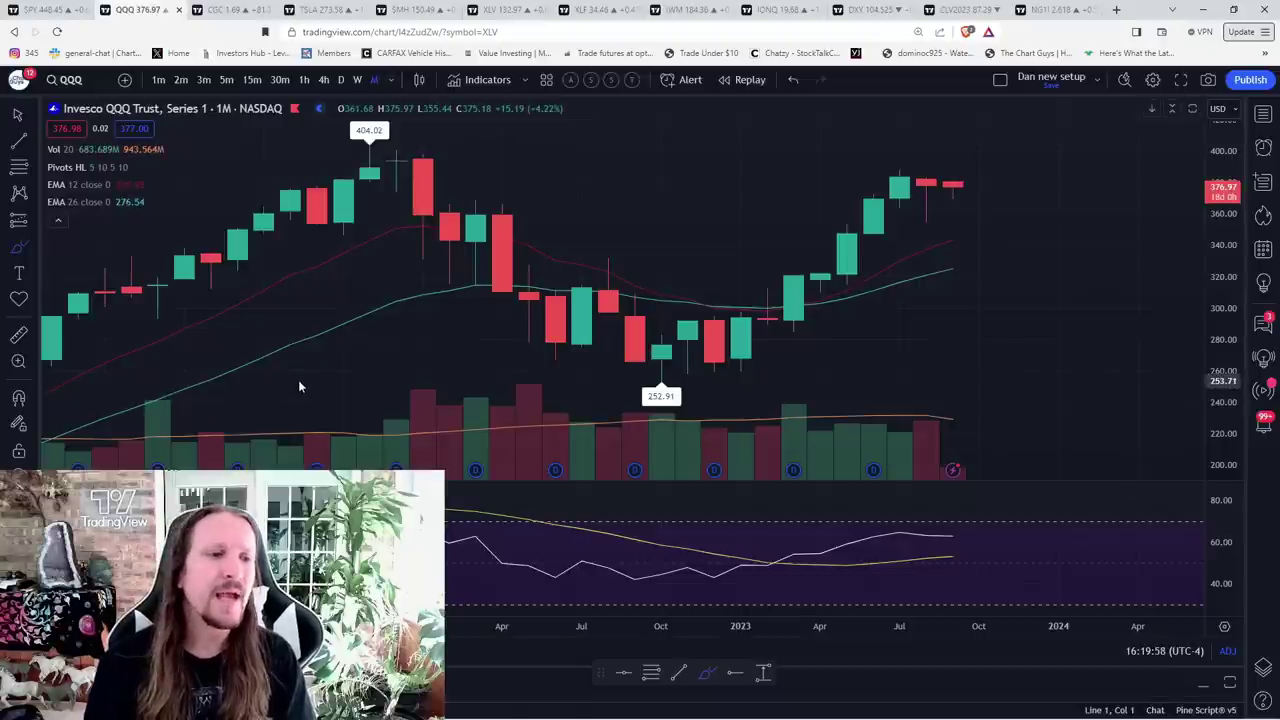
Step: Open the CGC chart and examine the recent breakout on the daily and weekly timeframes, ending on daily
left_click(232, 12)
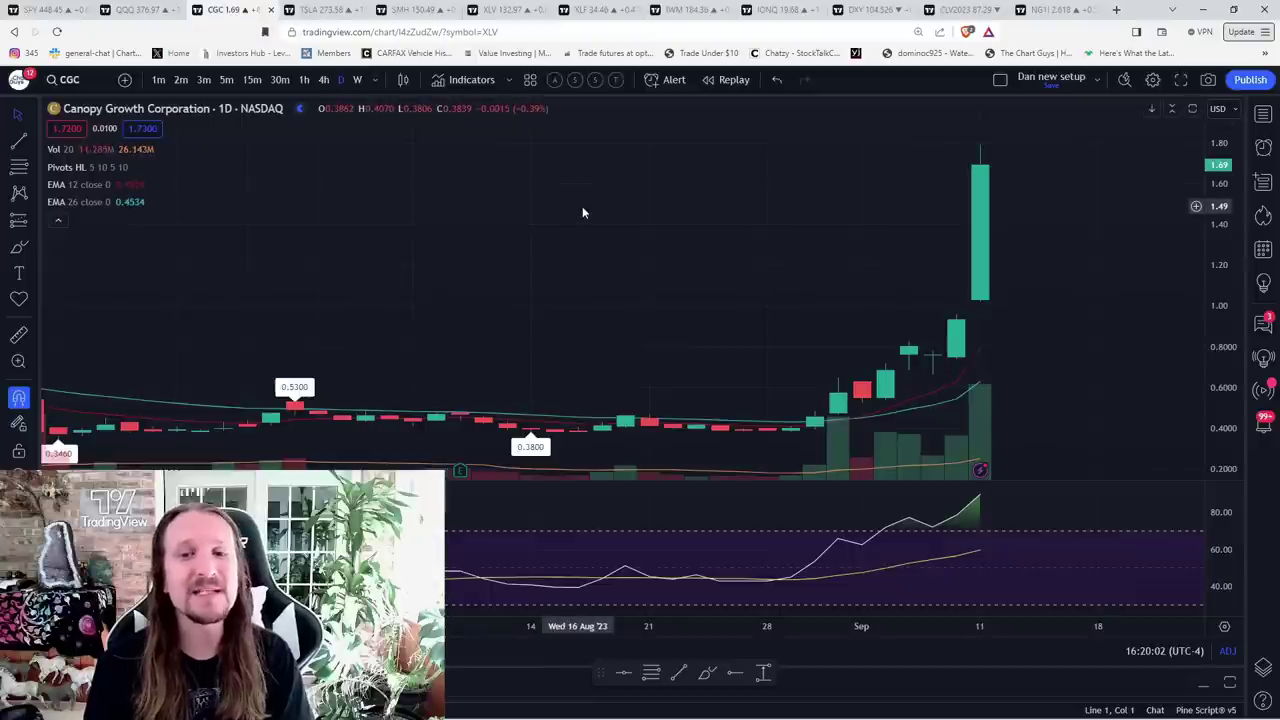
scroll(585, 208, "down", 4)
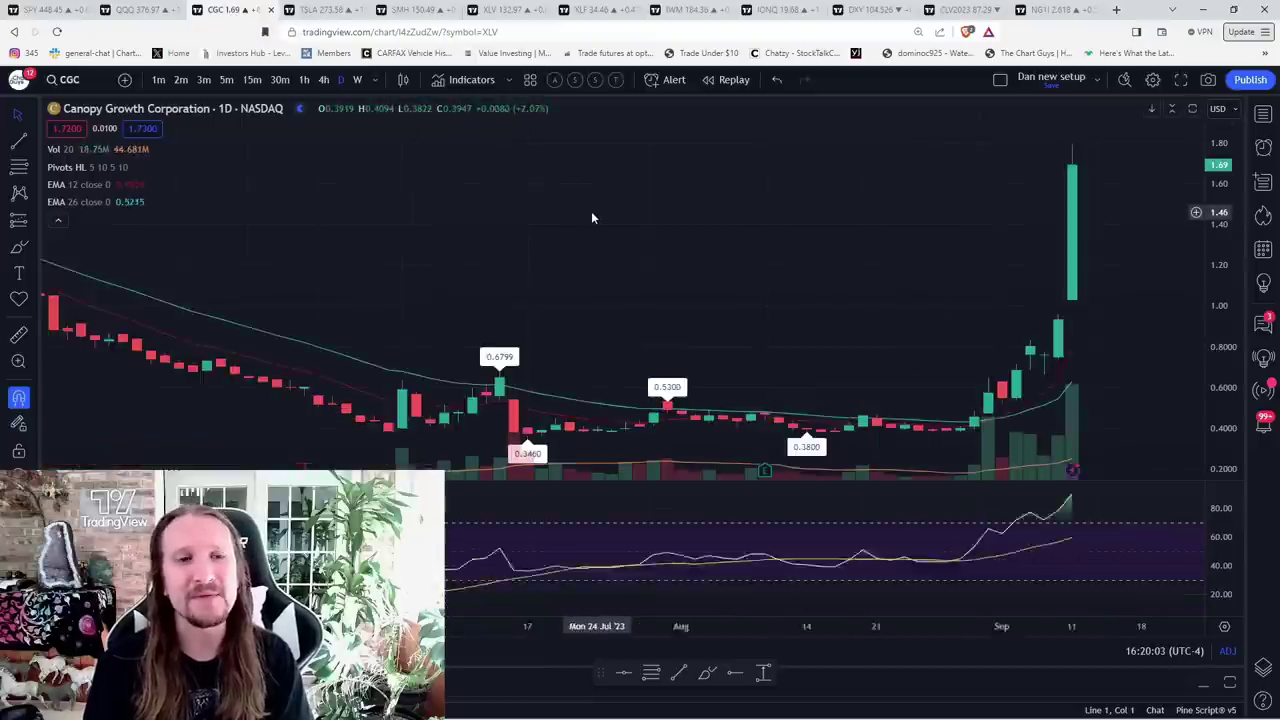
left_click(358, 81)
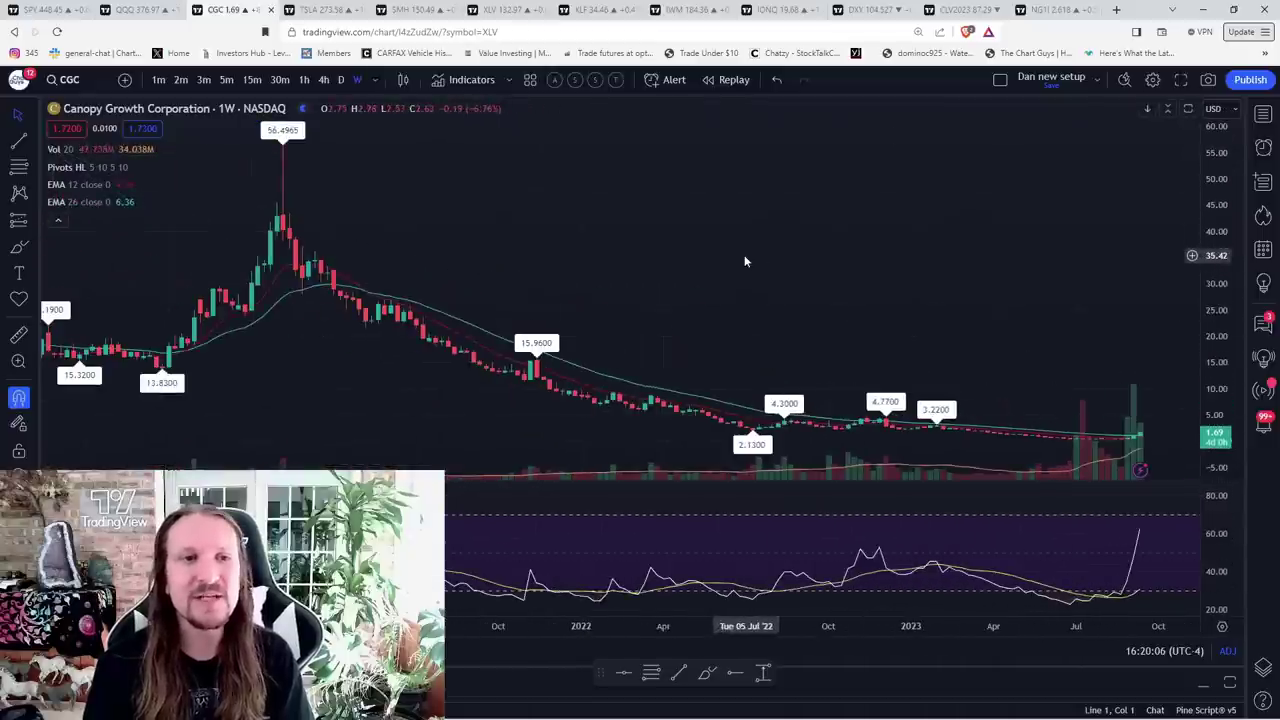
scroll(378, 175, "up", 5)
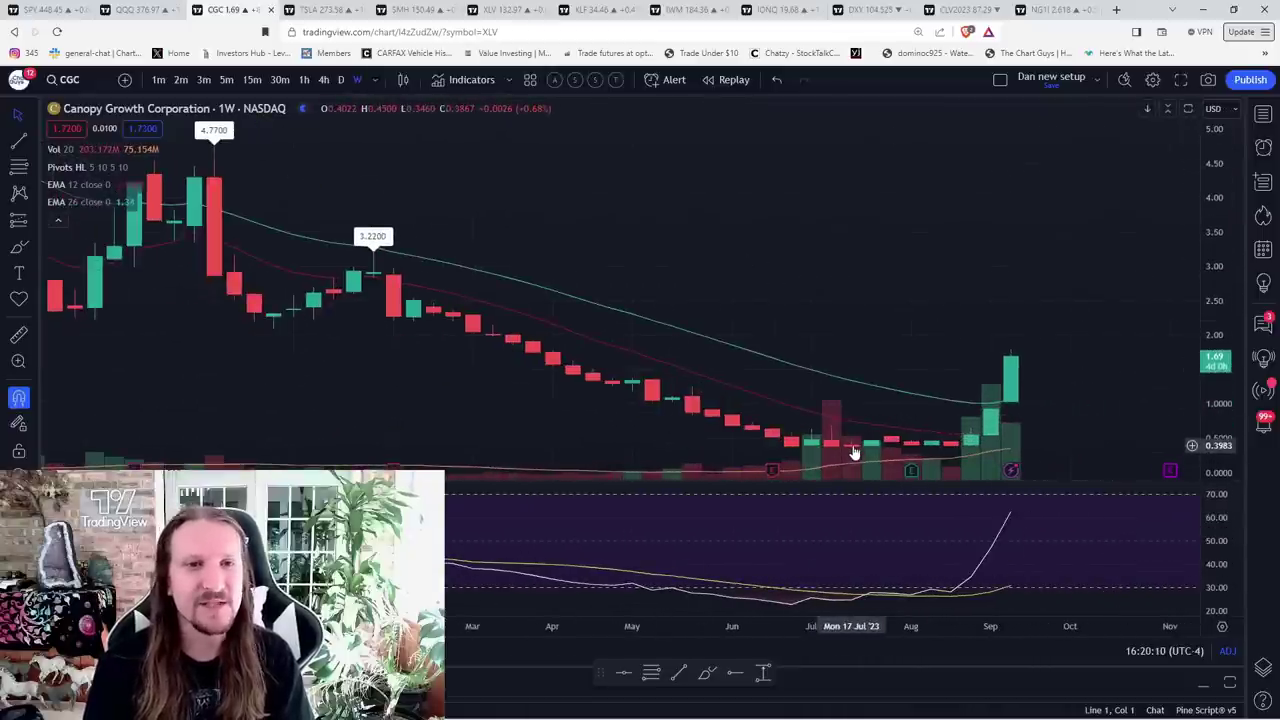
scroll(895, 448, "up", 3)
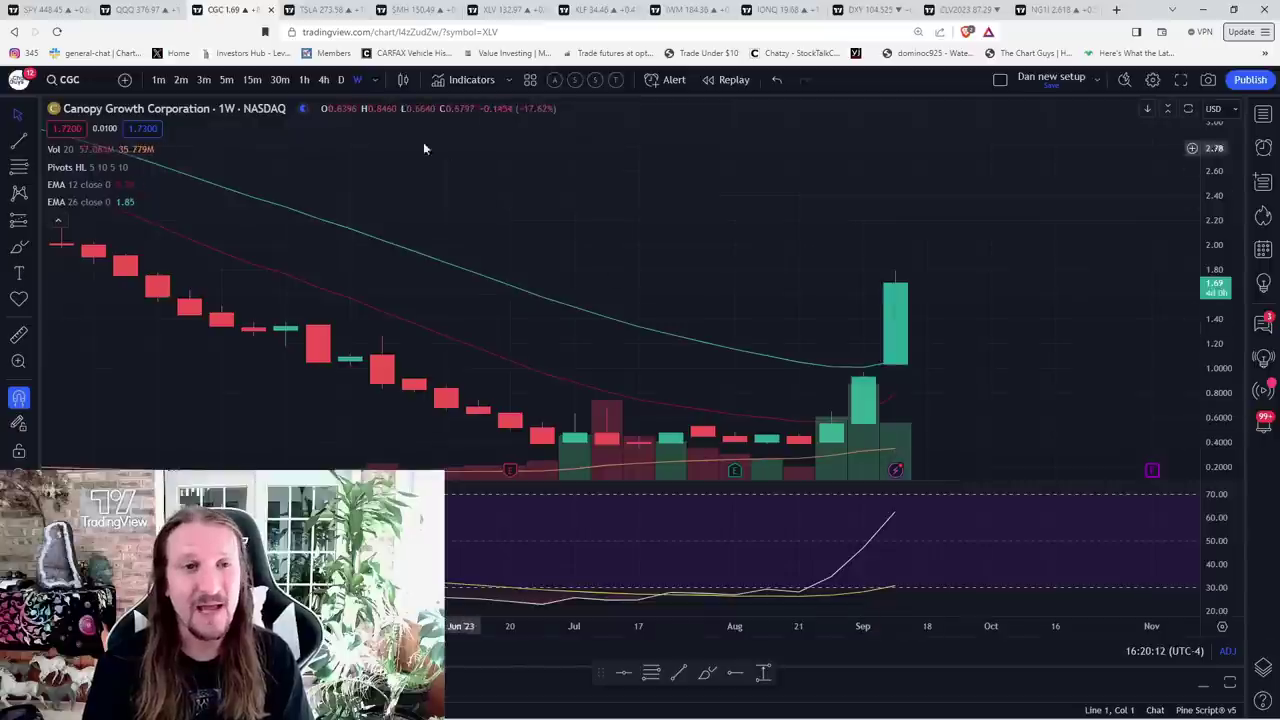
left_click(340, 79)
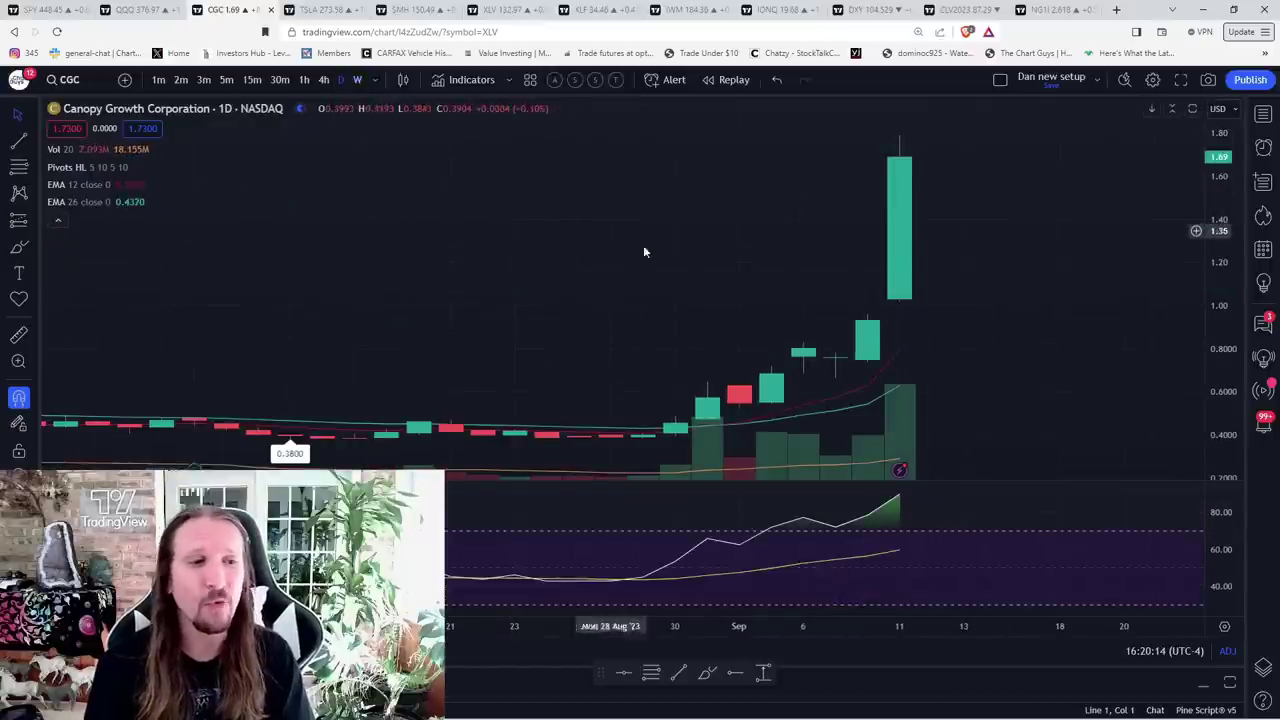
scroll(640, 440, "down", 3)
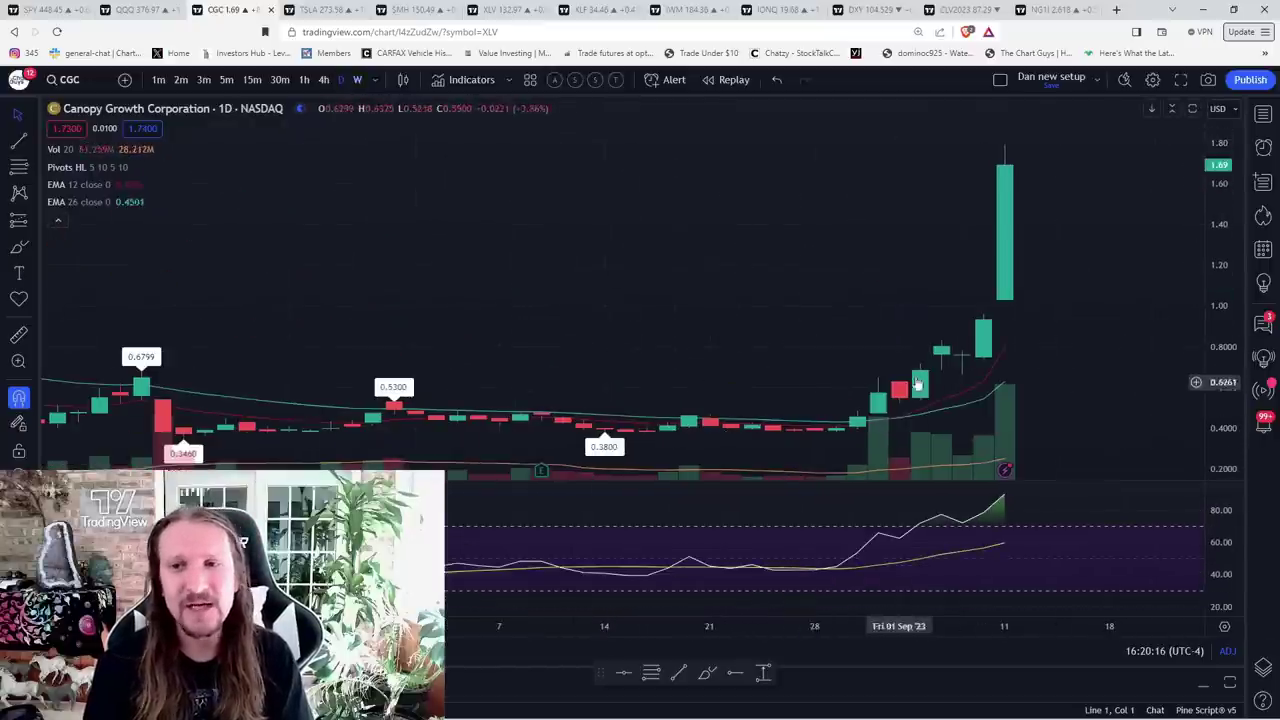
Step: Measure the price move from the top of CGC's 8 September candle to the 11 September high
left_click(30, 115)
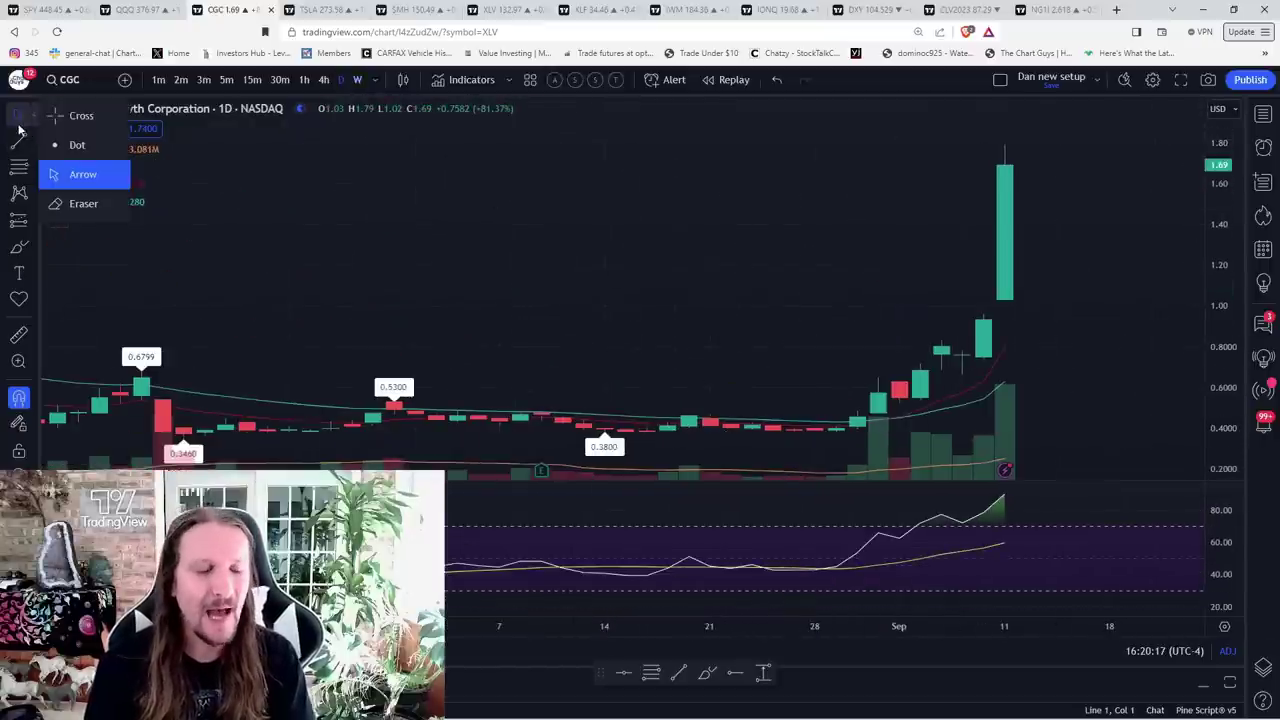
left_click(983, 328, "shift")
left_click(1004, 150)
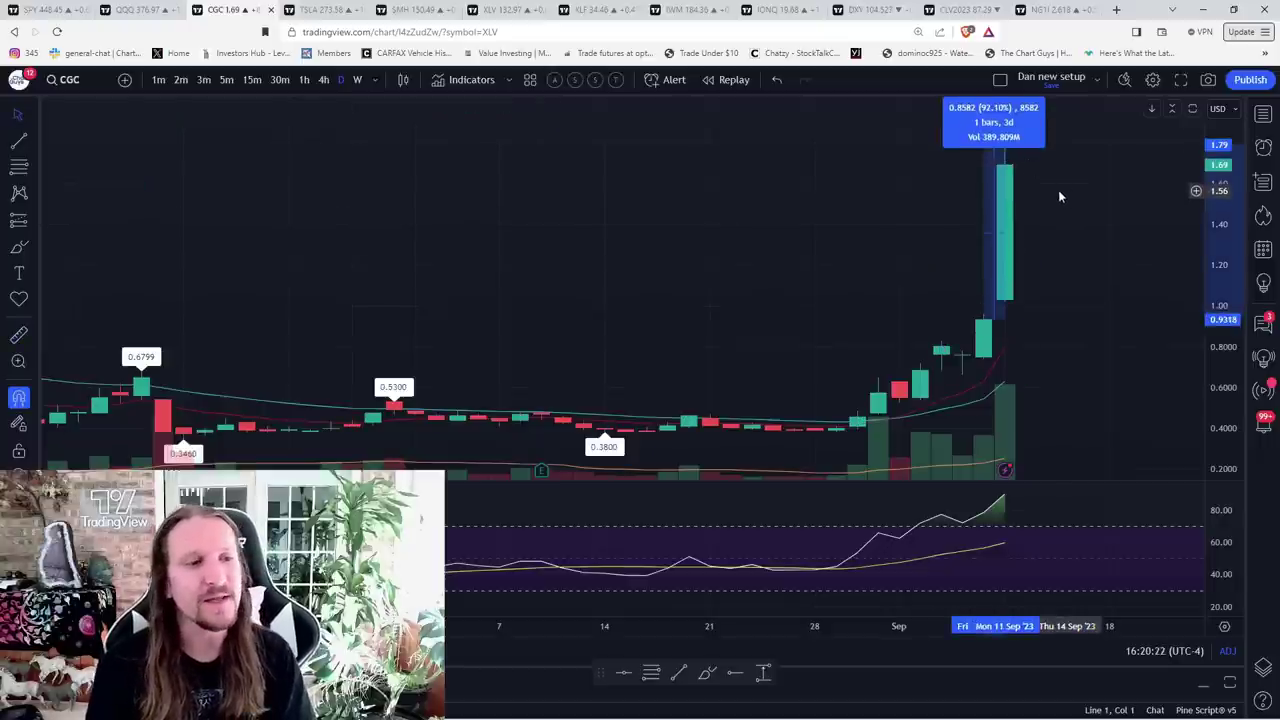
Step: Examine CGC's 5-minute chart against the daily view, following the 11 September session from premarket through after-hours trading
left_click(225, 80)
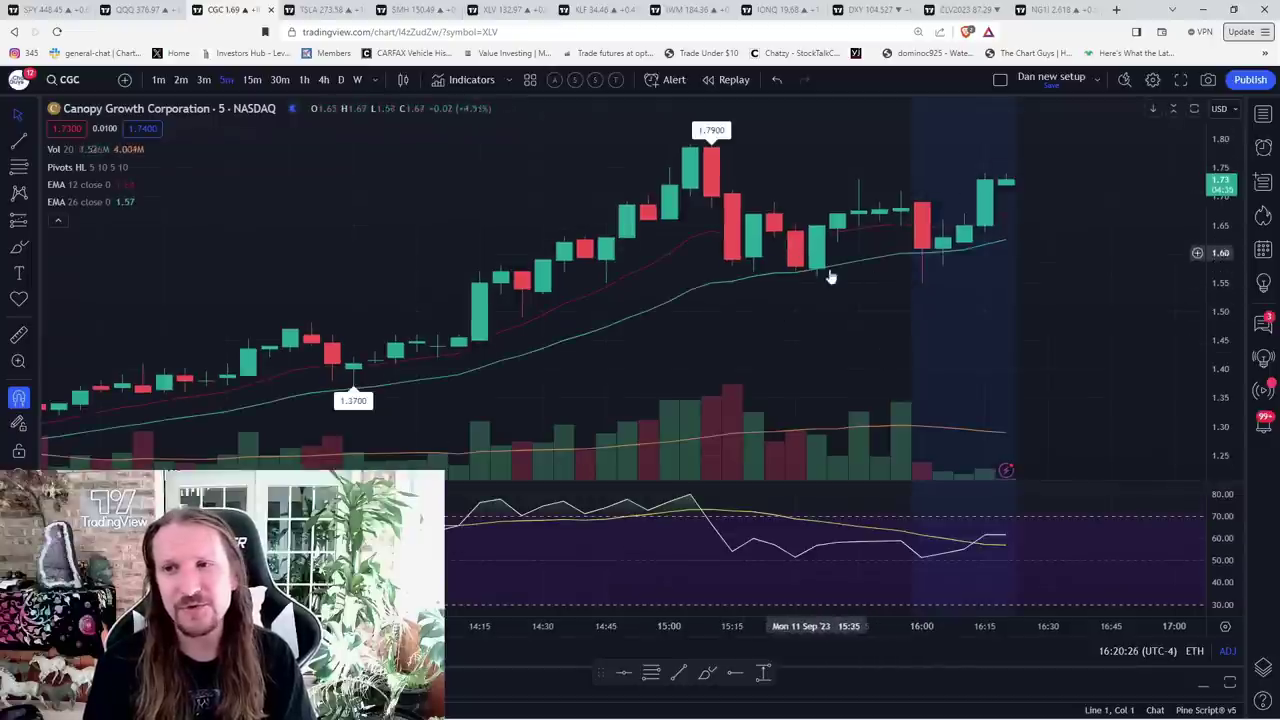
left_click(341, 82)
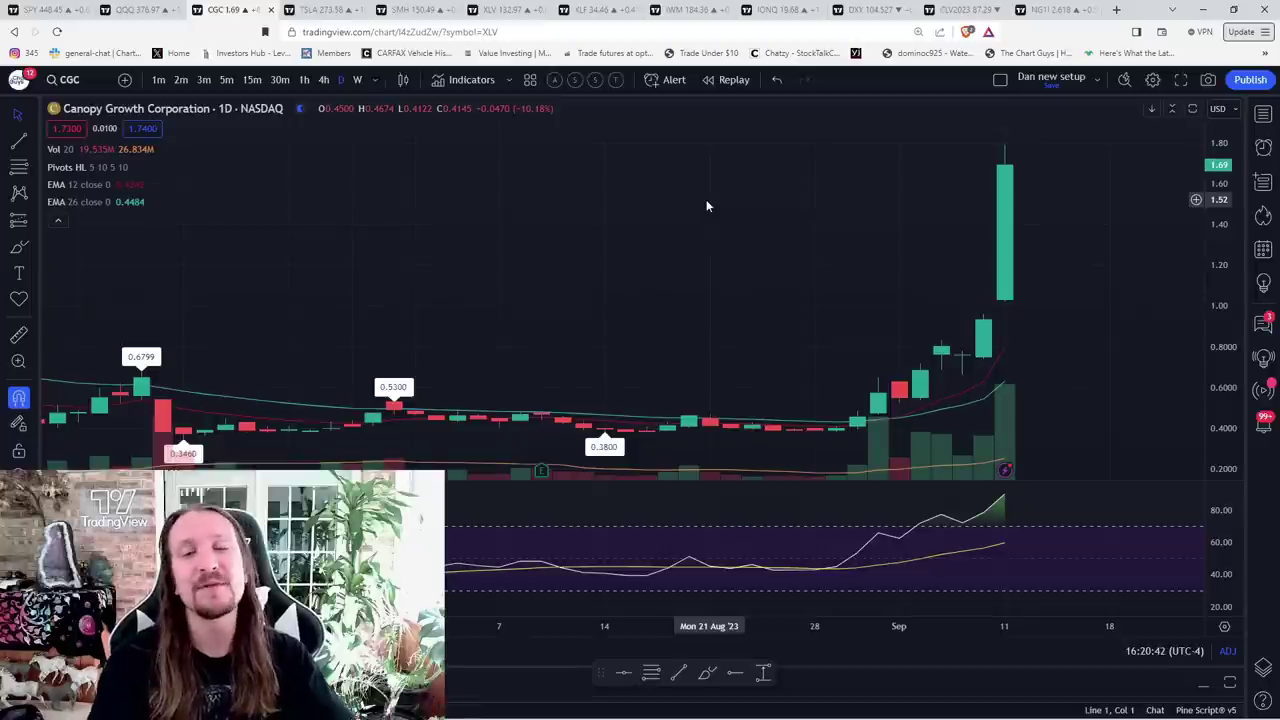
left_click(226, 79)
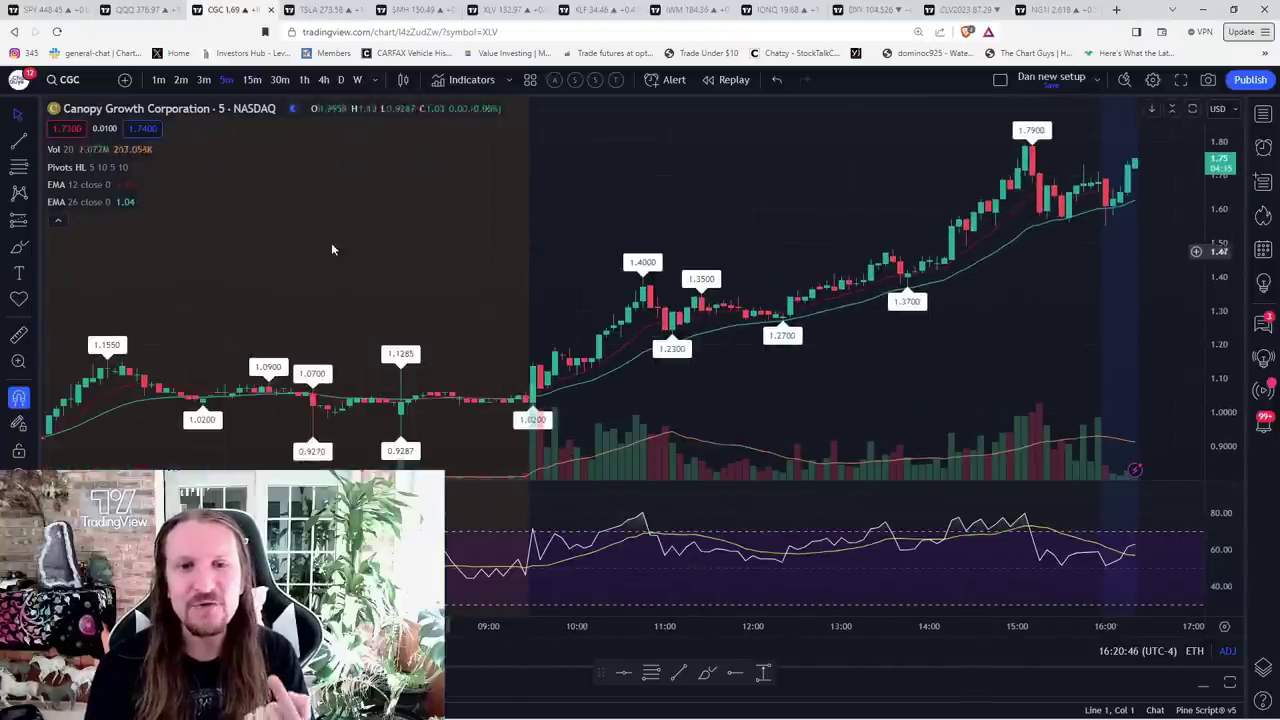
left_click(30, 115)
left_click(86, 171)
scroll(671, 441, "up", 5)
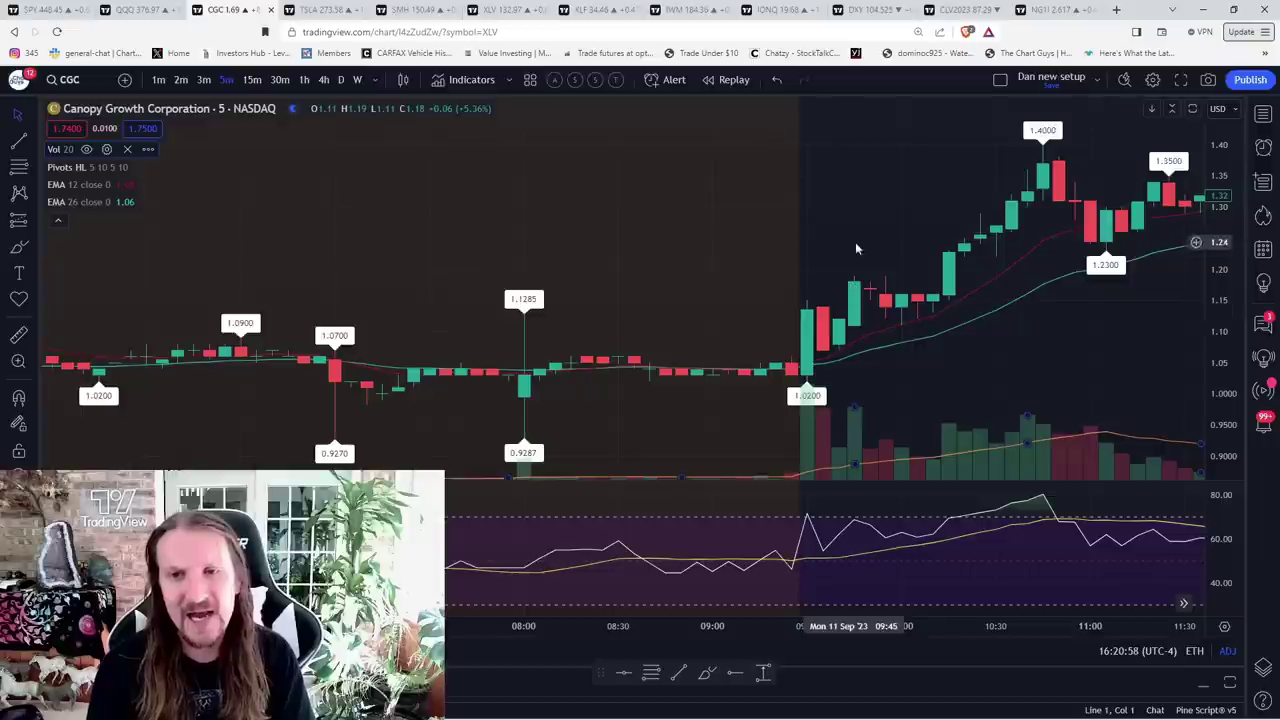
left_click_drag(961, 320, 473, 345)
left_click_drag(901, 367, 561, 345)
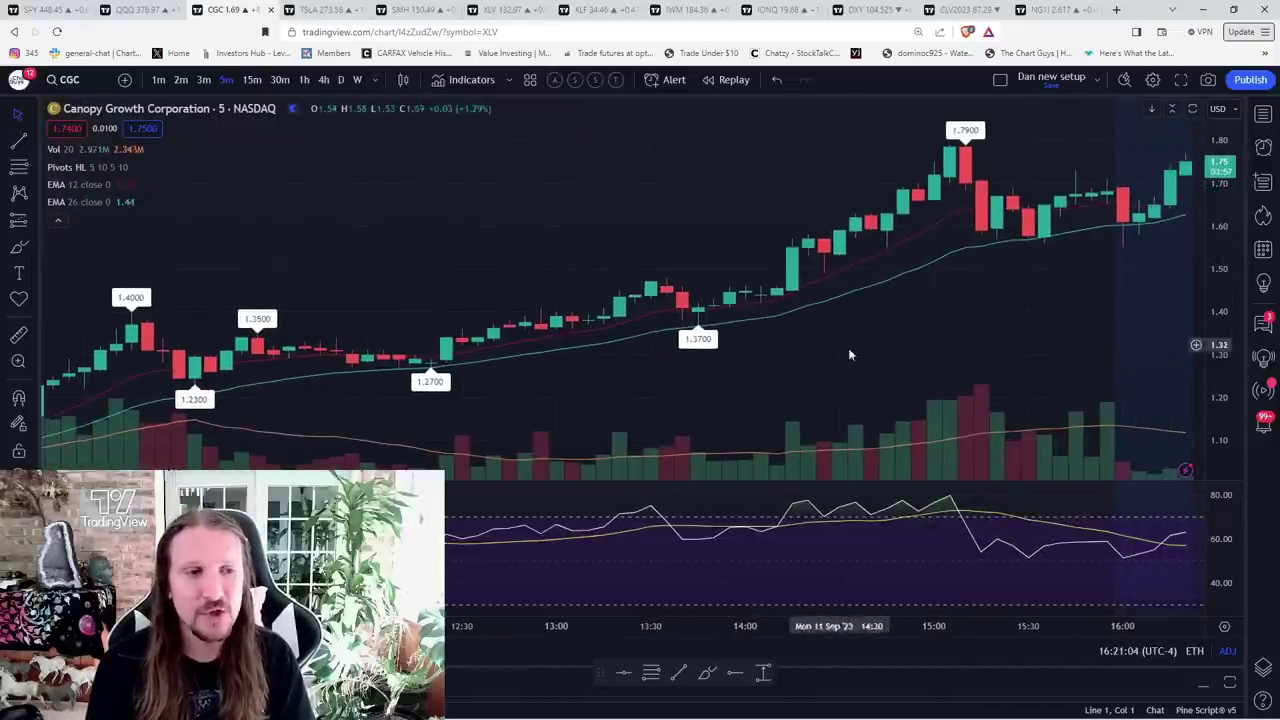
Step: Review CGC's 5-minute session, set the chart to daily, and examine the long decline into the September breakout
left_click_drag(863, 357, 428, 286)
scroll(449, 280, "down", 3)
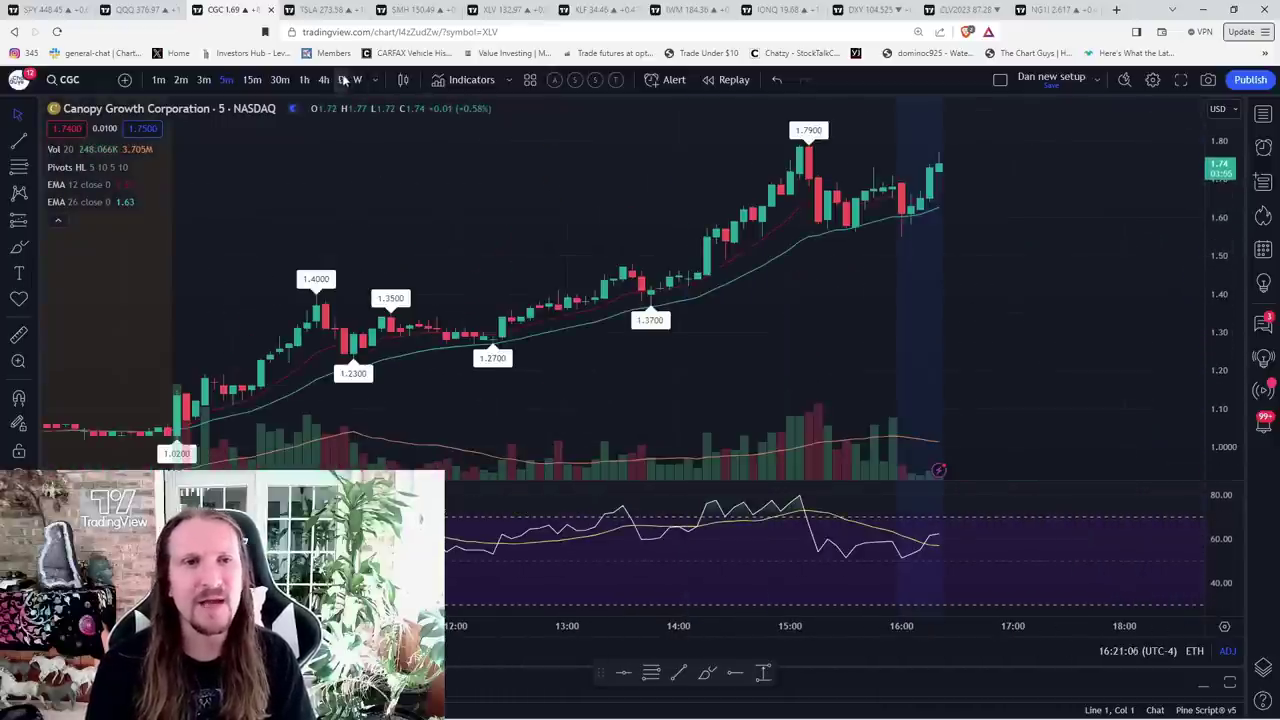
left_click(340, 80)
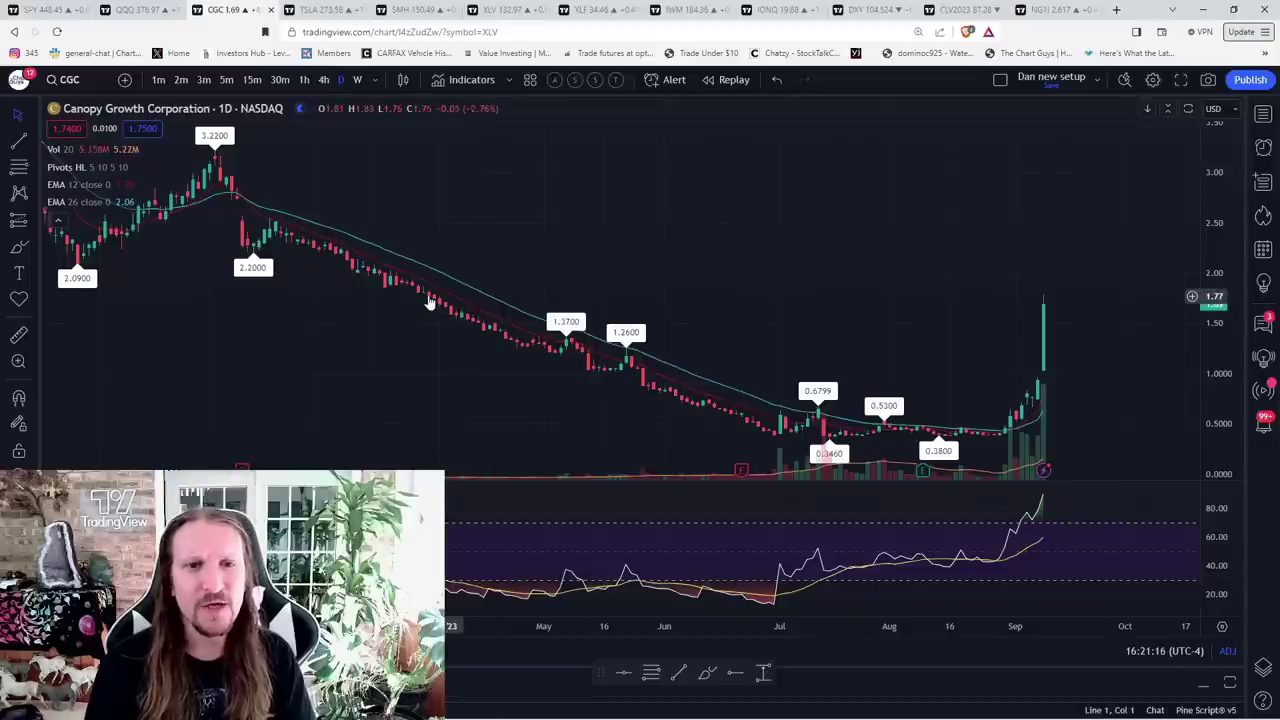
scroll(390, 290, "up", 3)
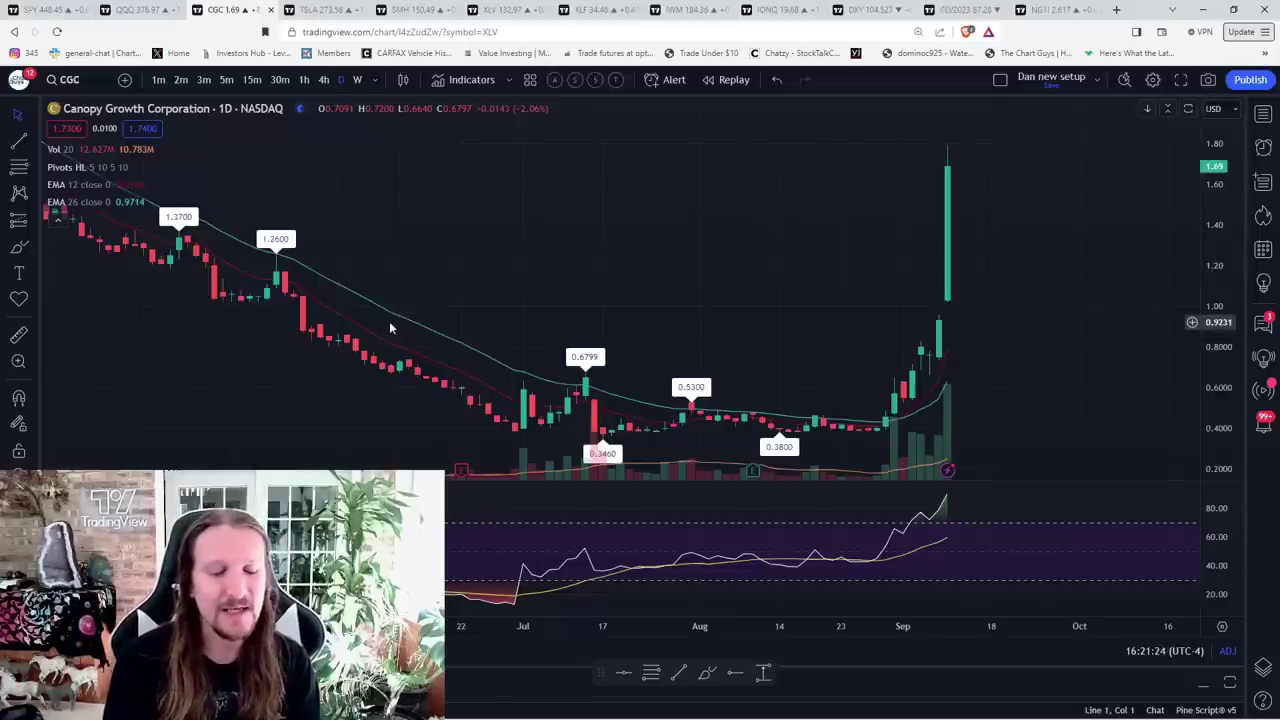
Step: Open the ACB chart on the weekly timeframe and examine the decline from the 150.30 high to the latest candle
type("ACB")
key("Return")
scroll(285, 258, "down", 6)
left_click(356, 80)
scroll(751, 380, "up", 5)
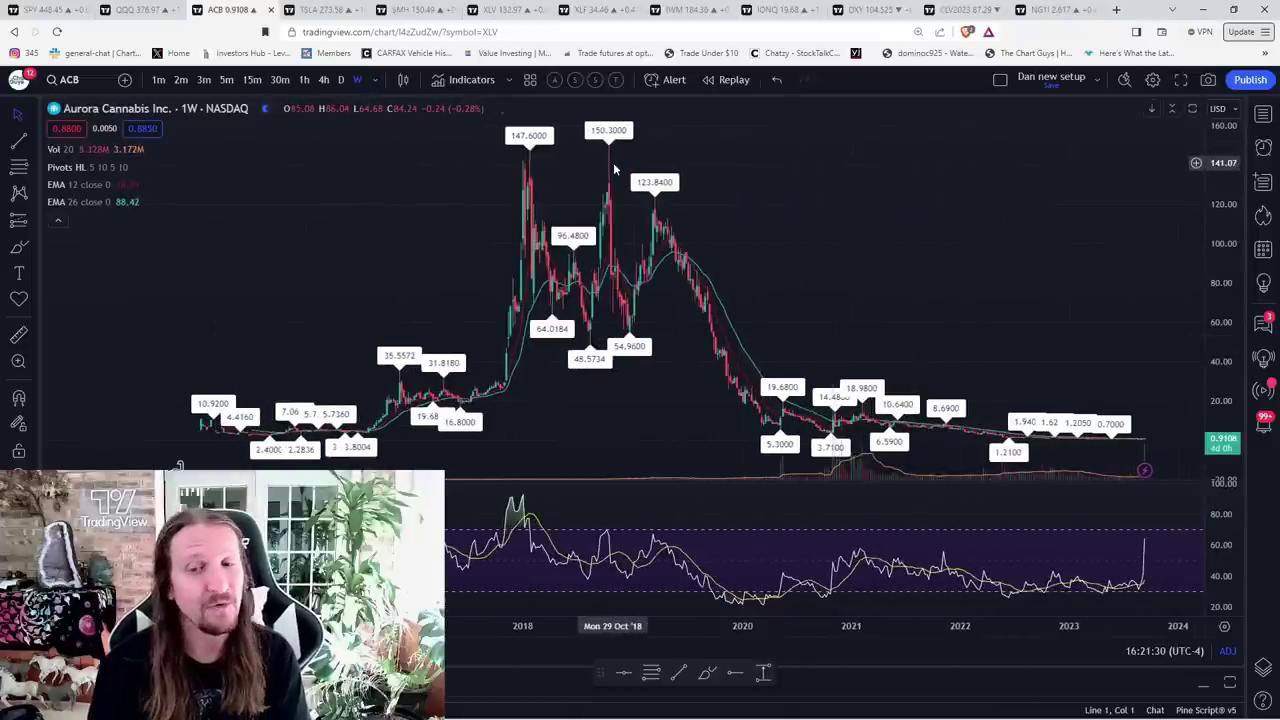
scroll(405, 148, "up", 2)
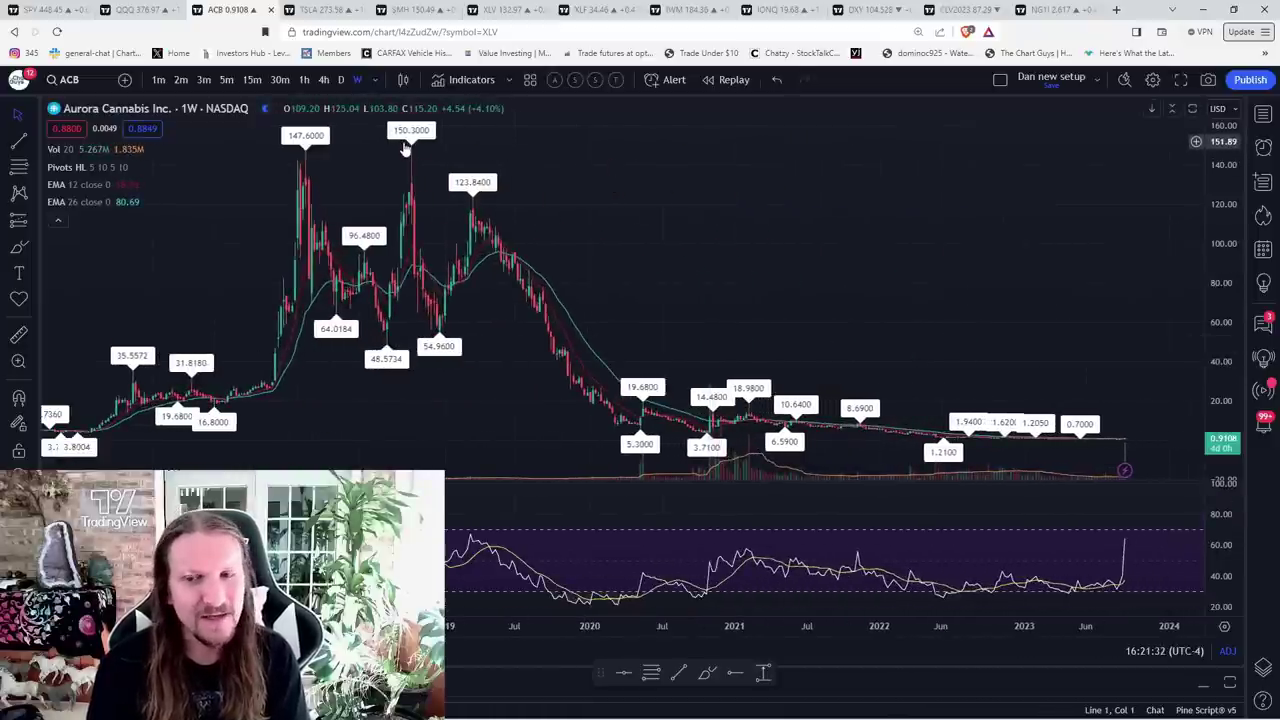
scroll(405, 148, "up", 4)
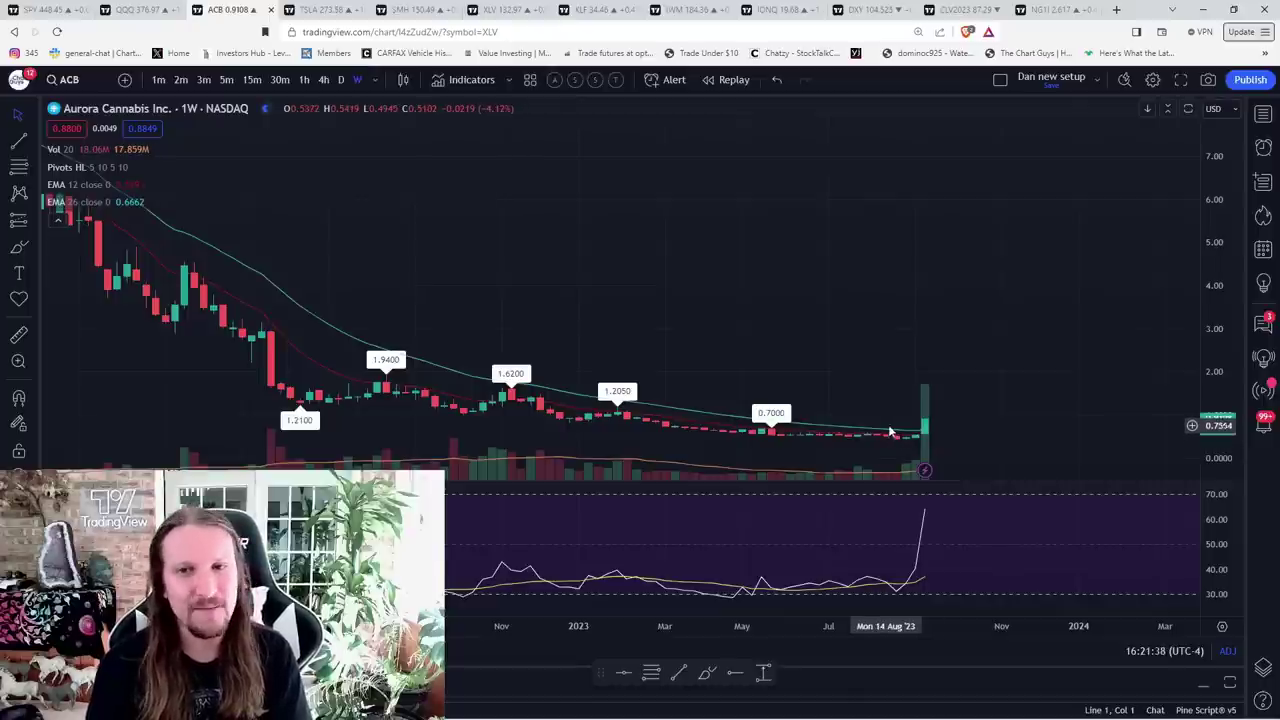
scroll(600, 337, "up", 3)
Step: Set ACB to daily and measure the price move from the top of the 8 September candle to the 11 September high
left_click(340, 79)
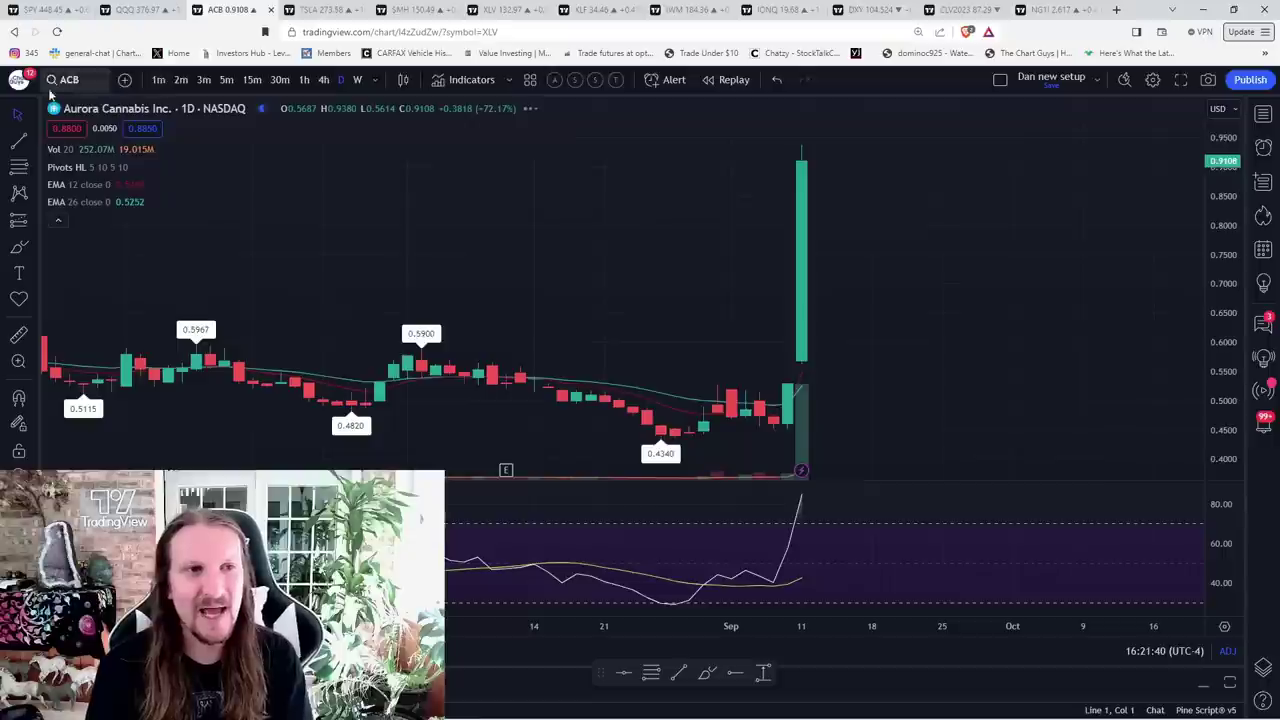
left_click(30, 114)
scroll(804, 406, "down", 2)
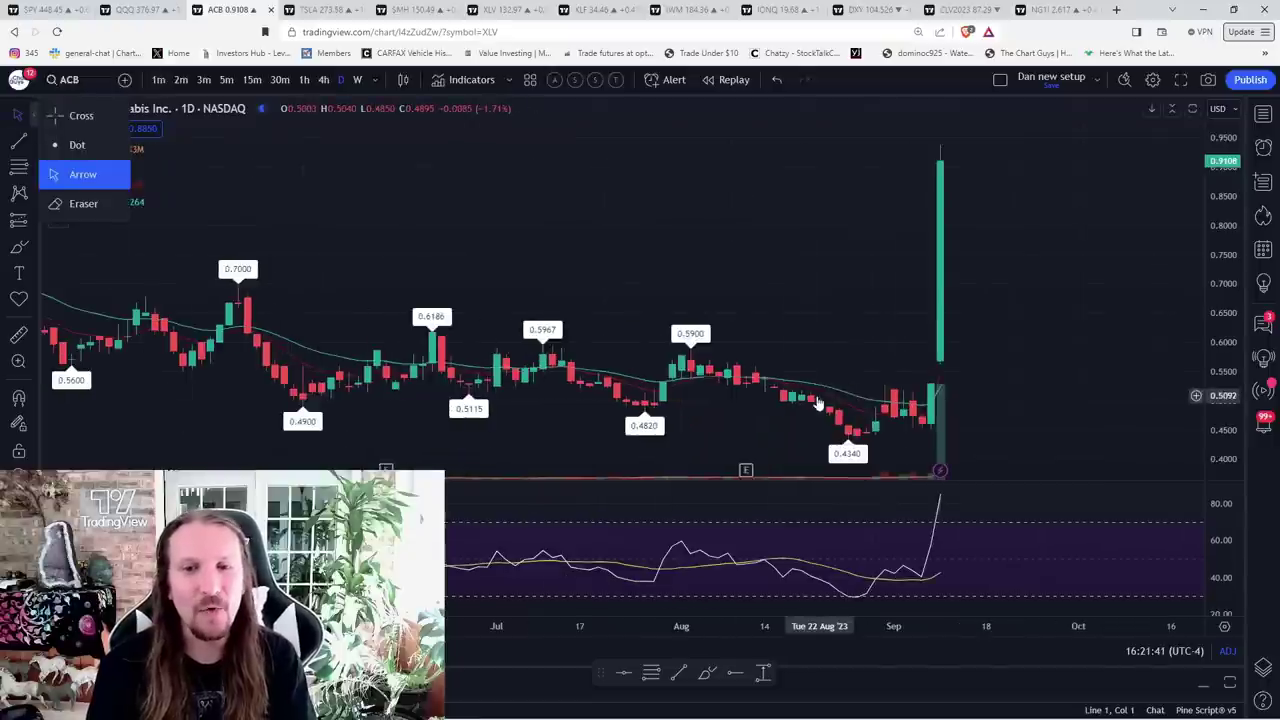
left_click(928, 386)
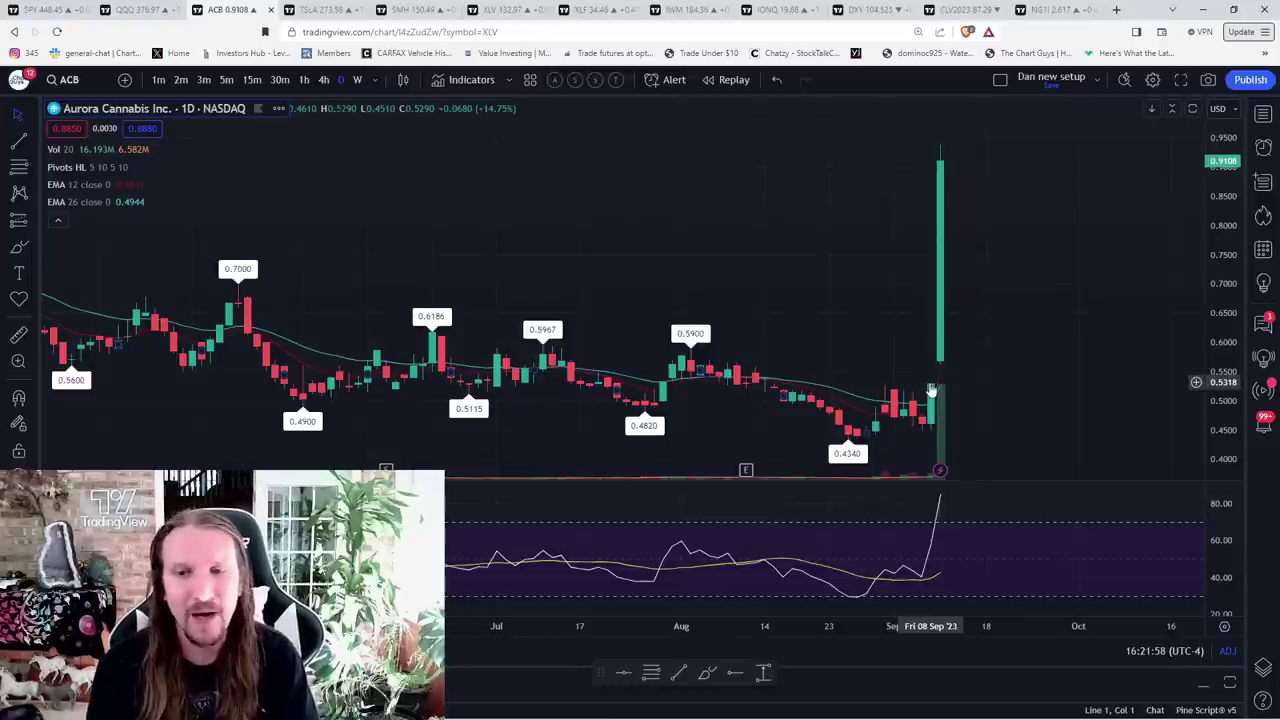
left_click(930, 388, "shift")
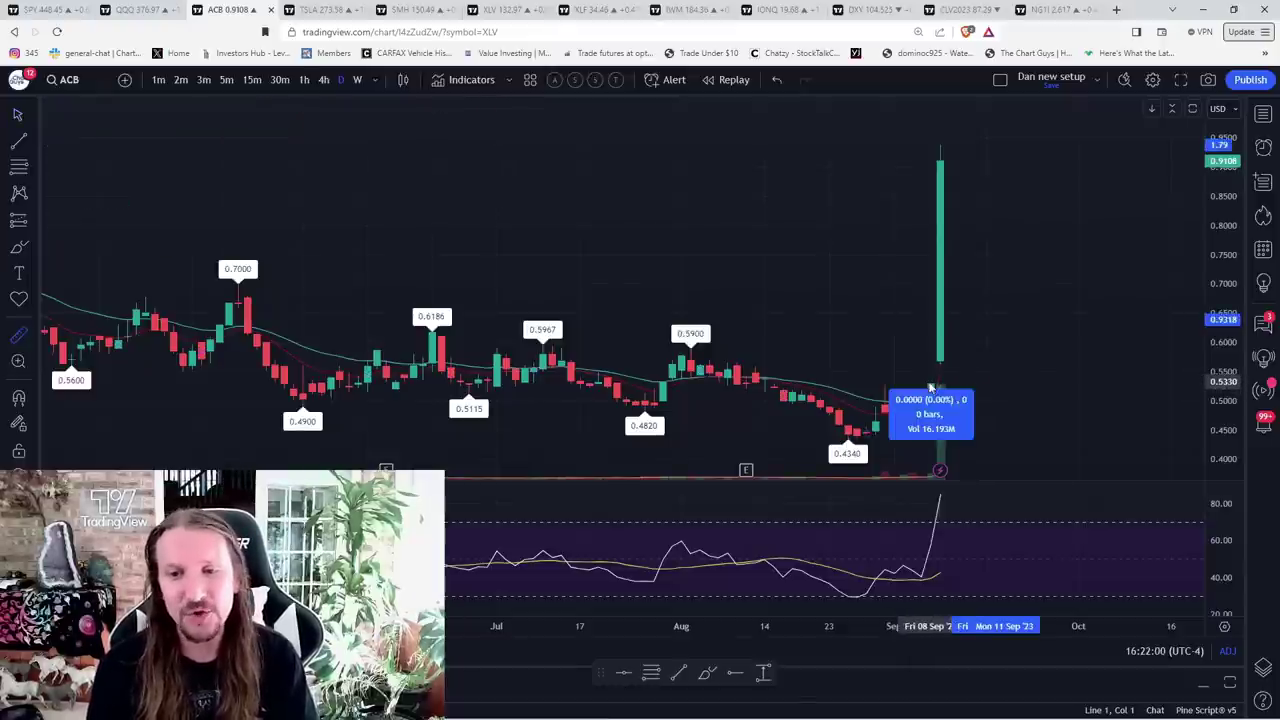
left_click(940, 147)
left_click(1014, 230)
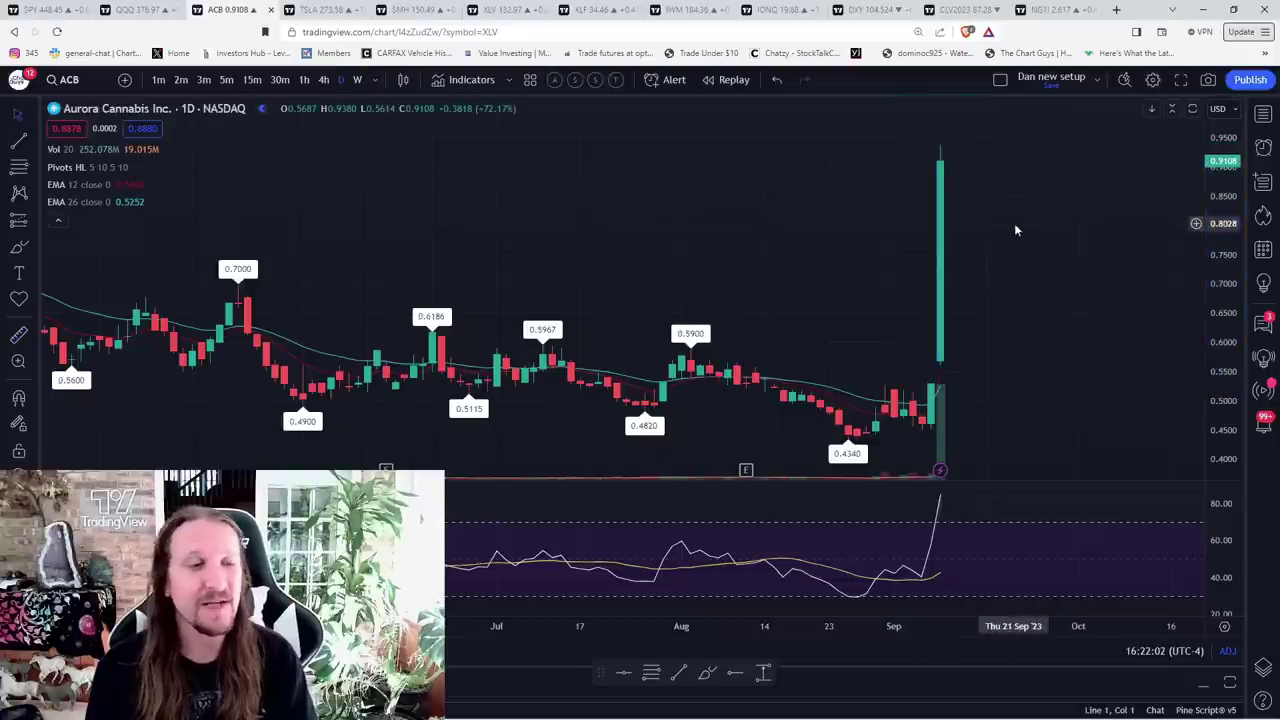
Step: Examine ACB's daily chart, comparing the 11 September spike with the pivot highs and lows of the preceding months
scroll(995, 360, "down", 1)
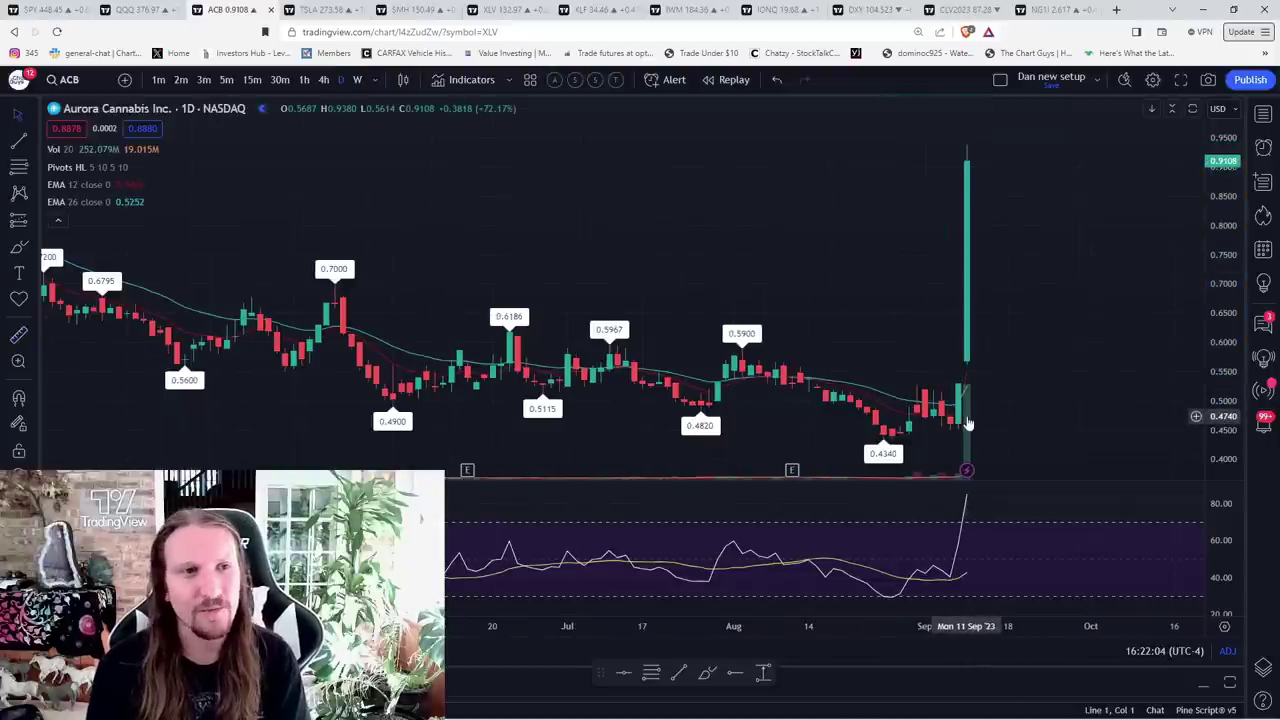
scroll(863, 405, "down", 10)
scroll(863, 405, "up", 8)
scroll(863, 405, "down", 6)
scroll(864, 389, "up", 5)
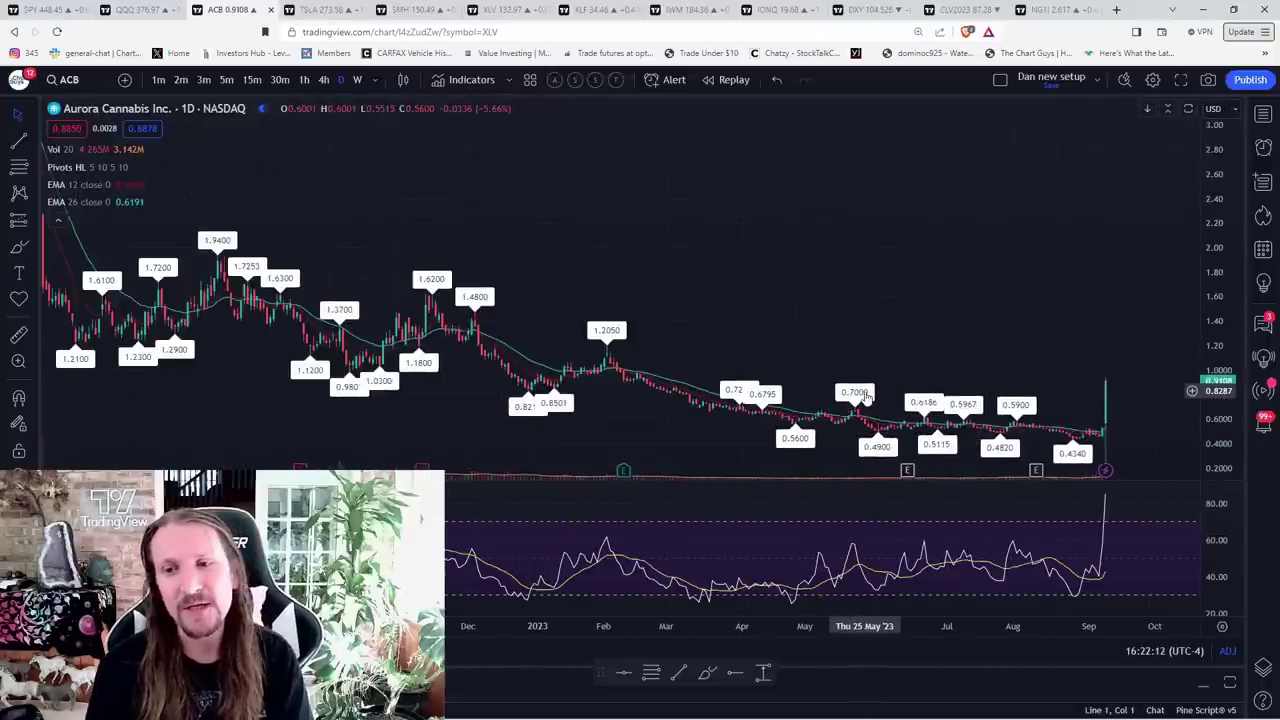
scroll(866, 395, "up", 5)
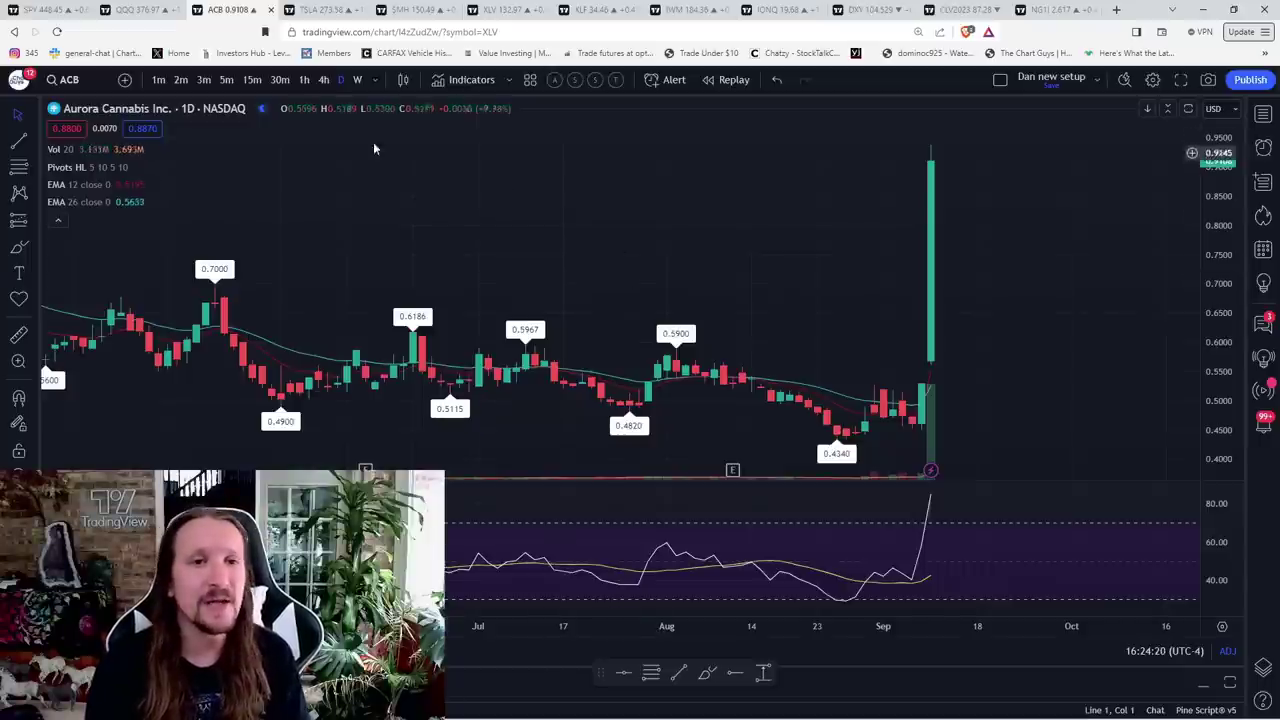
Step: Set ACB to 15 minutes and brush a short horizontal line under the pullback lows following the 0.9380 high
left_click(304, 79)
scroll(496, 187, "up", 2)
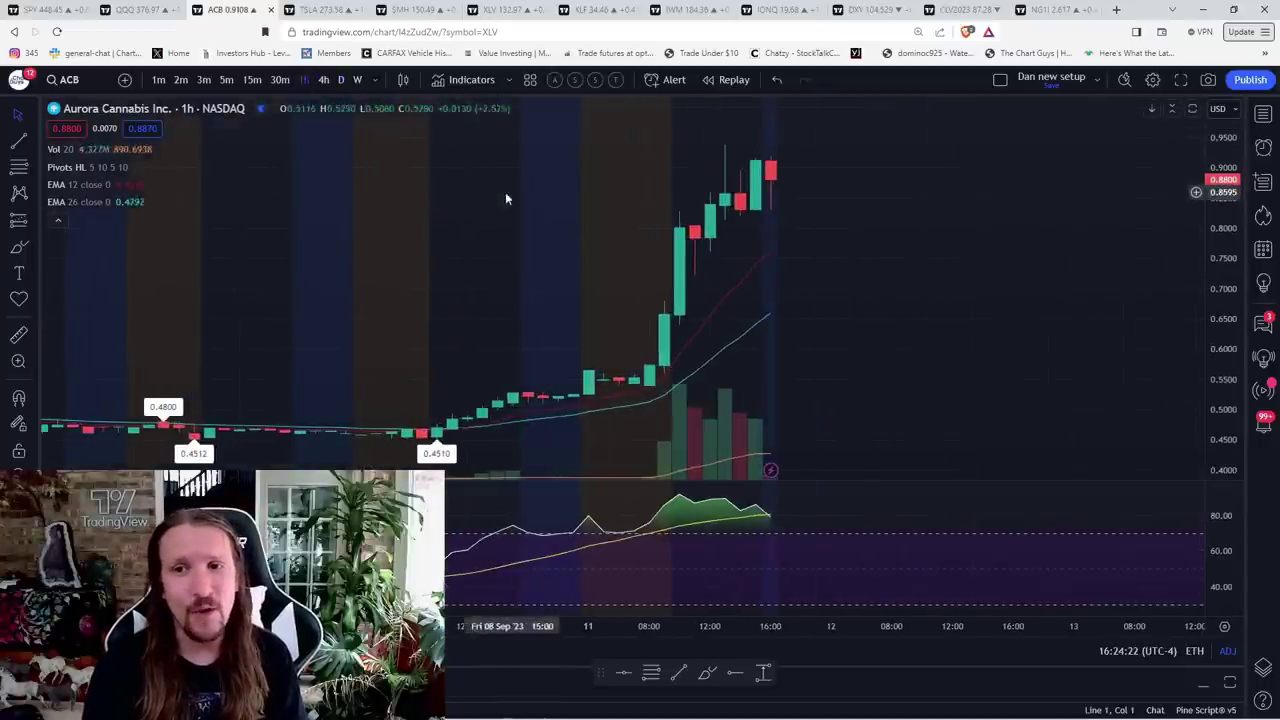
left_click(251, 80)
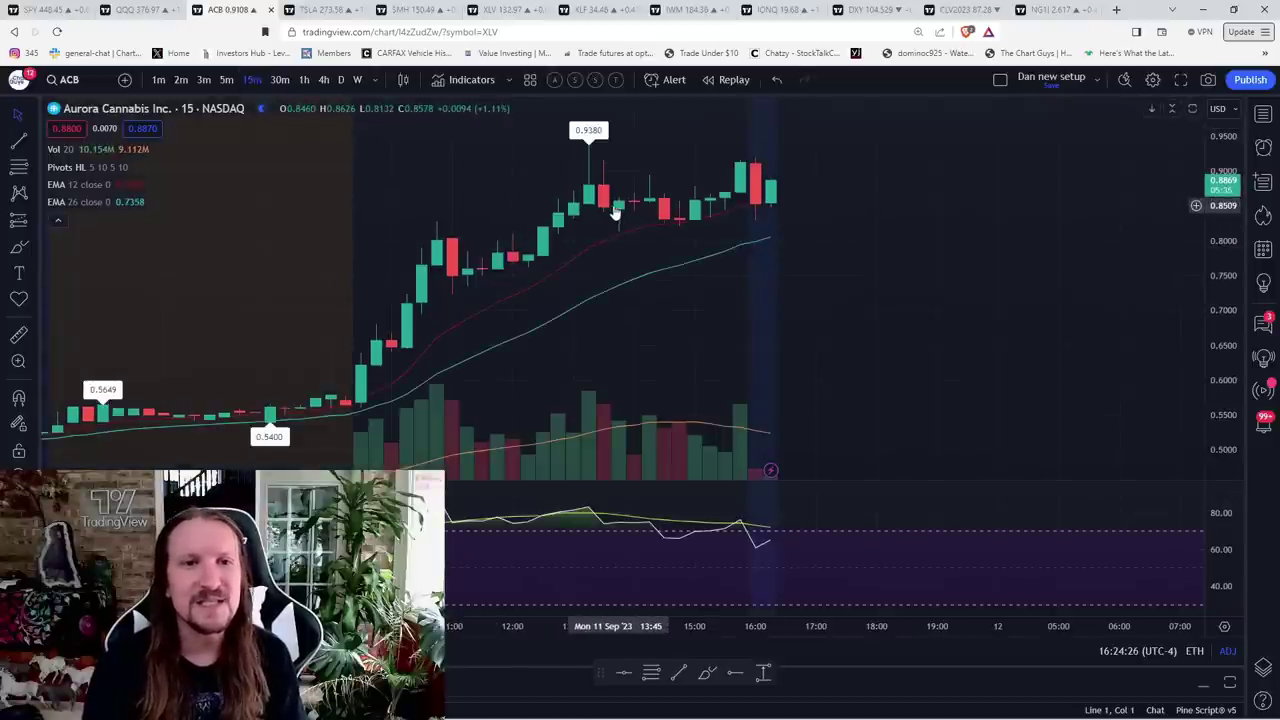
left_click(20, 250)
left_click_drag(680, 226, 608, 231)
Step: Set ACB to 1 hour, brush a falling path from the latest candles to about 0.75, and clear the brush drawings
left_click(304, 80)
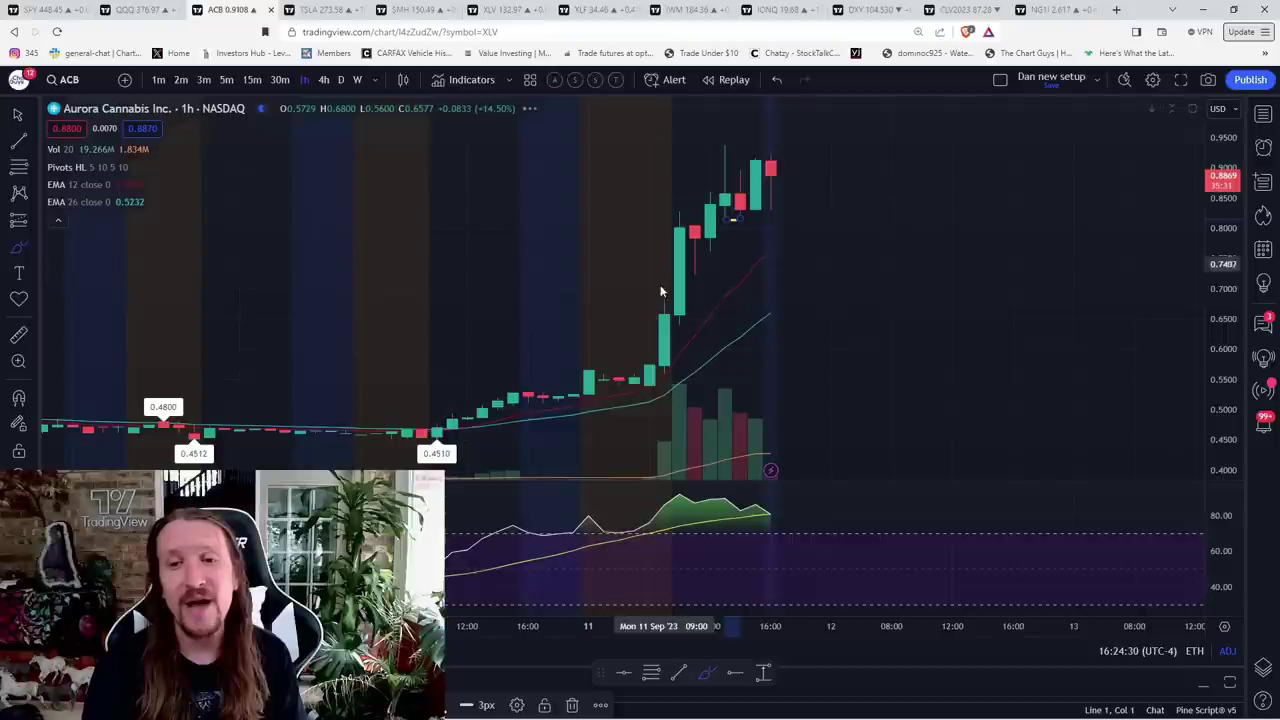
left_click_drag(757, 164, 836, 268)
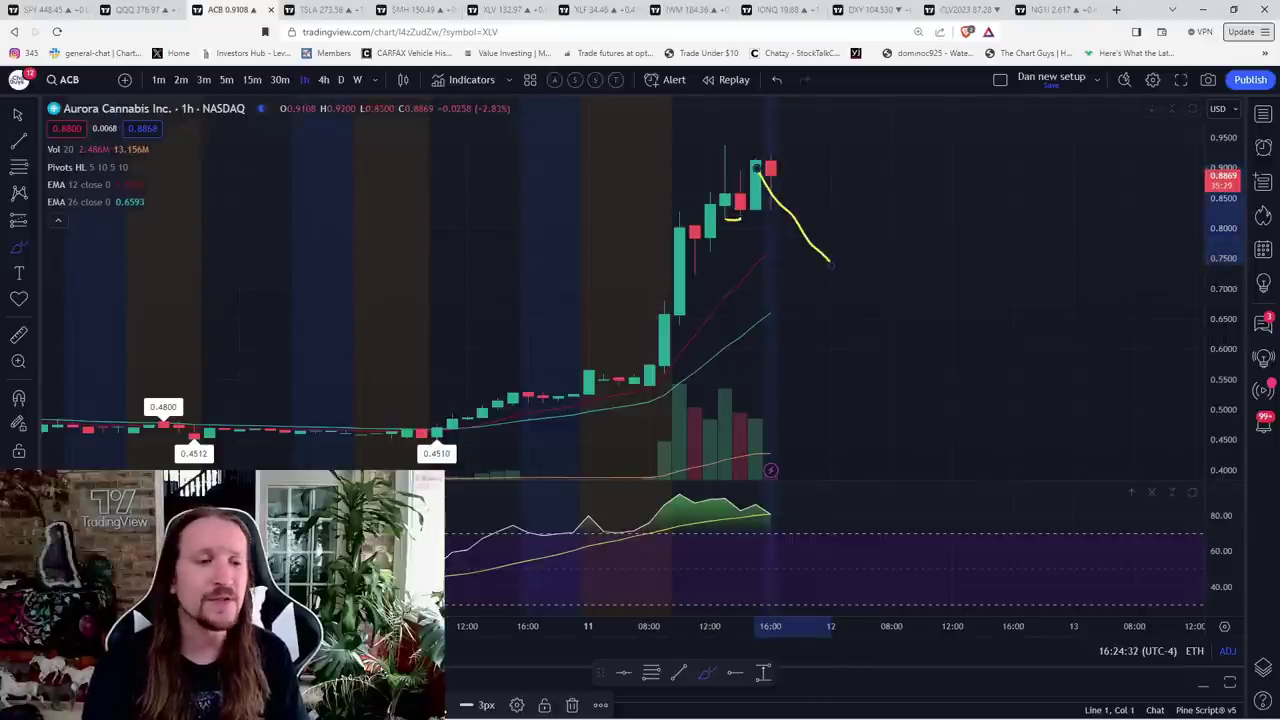
mouse_move(814, 104)
left_mouse_down()
mouse_move(790, 120)
mouse_move(831, 128)
mouse_move(863, 189)
mouse_move(873, 185)
left_mouse_up()
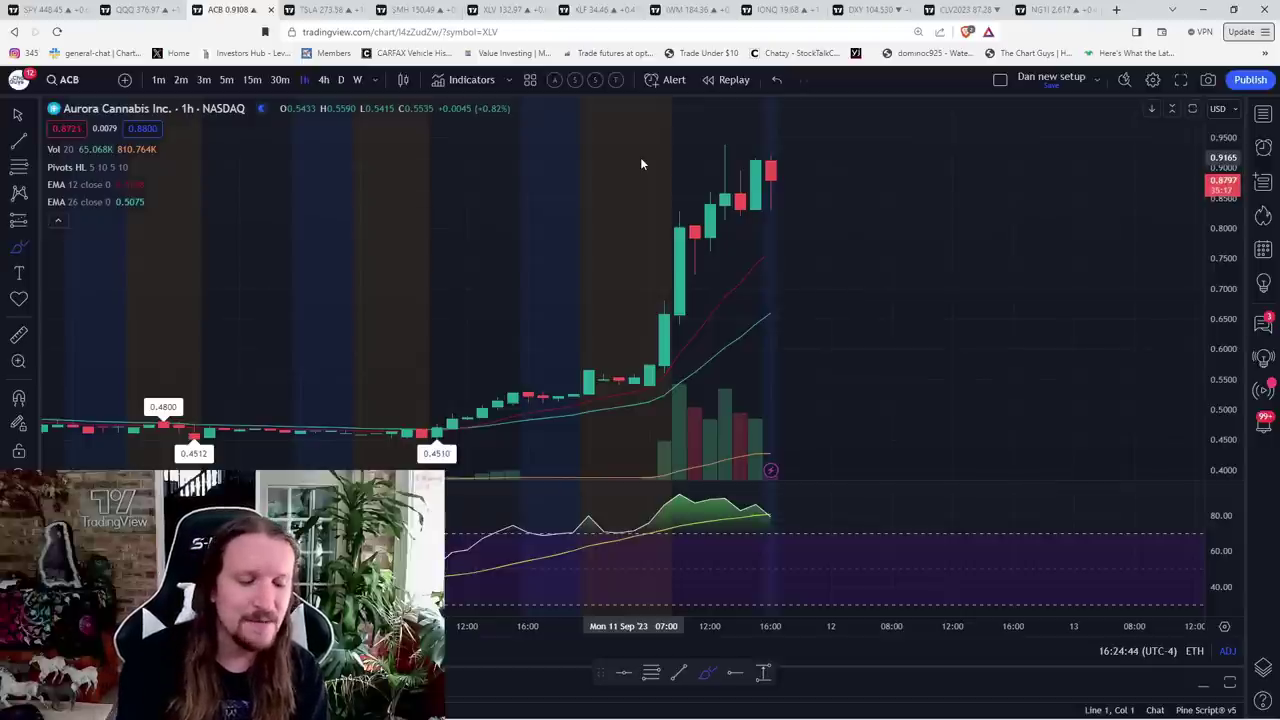
Step: Return to CGC on 15 minutes and brush short horizontal lines under the pullback lows near 15:00 and 14:00
key("Down")
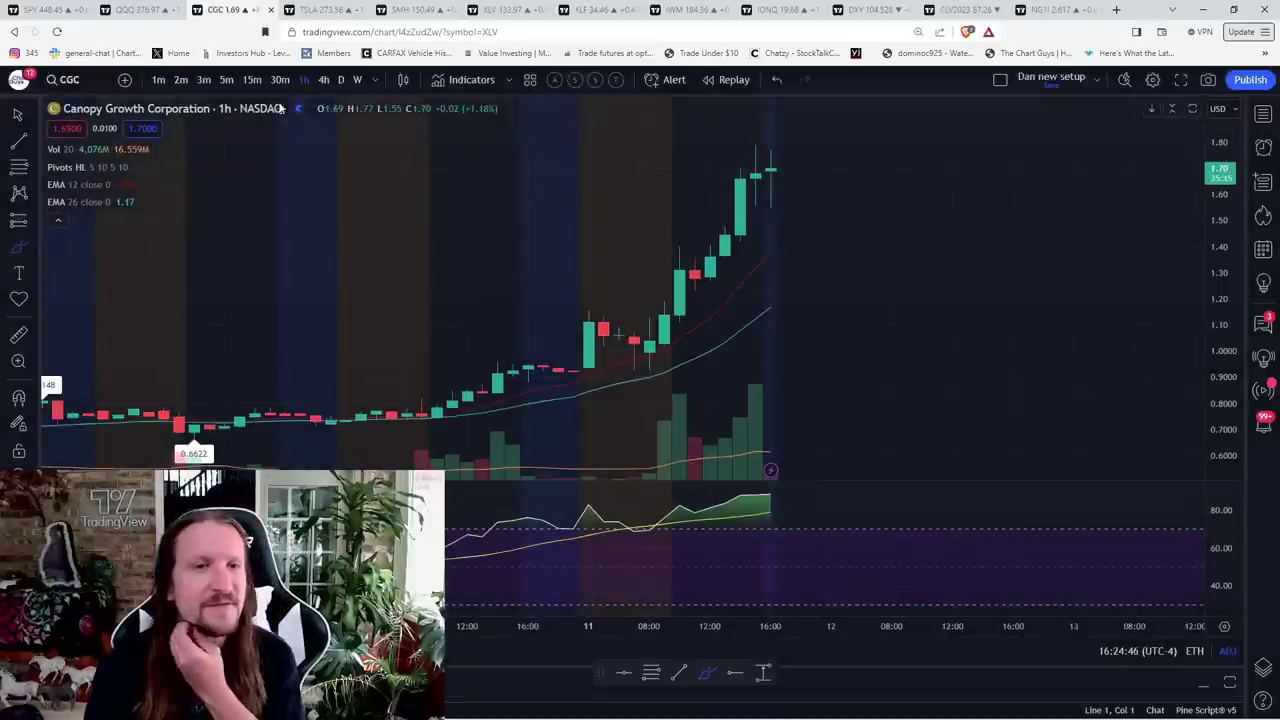
left_click(254, 80)
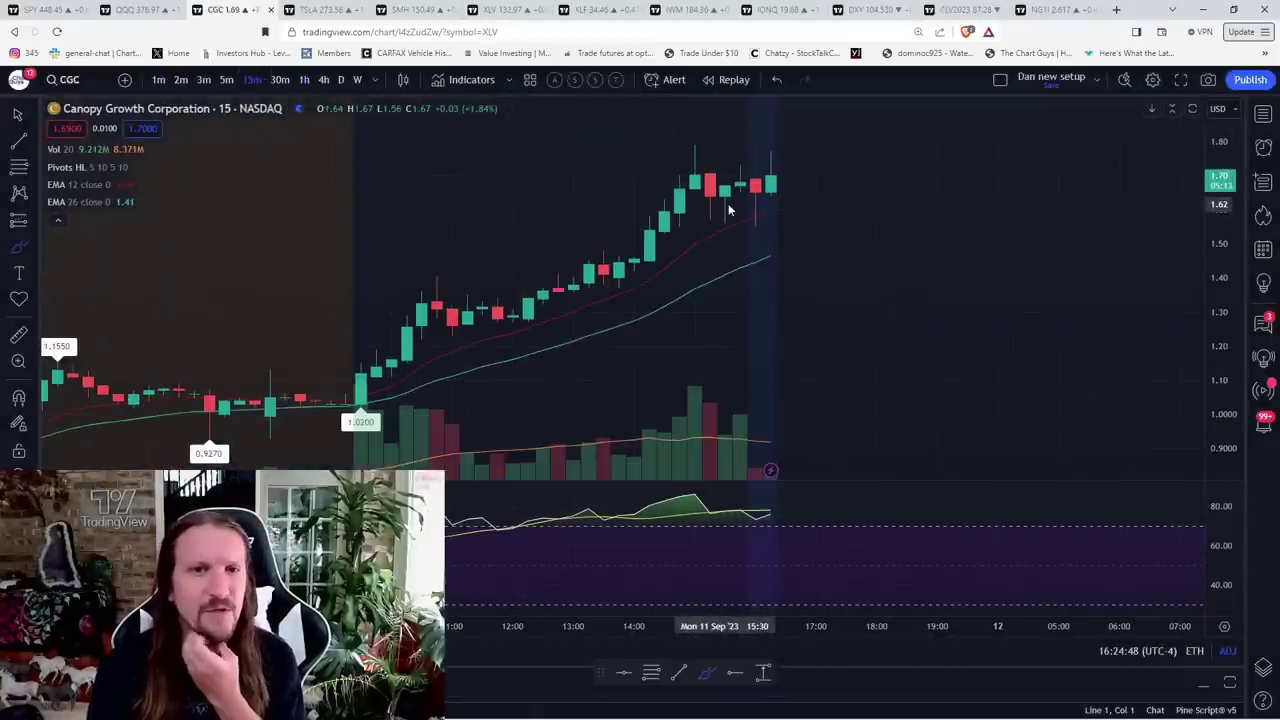
left_click_drag(736, 230, 688, 230)
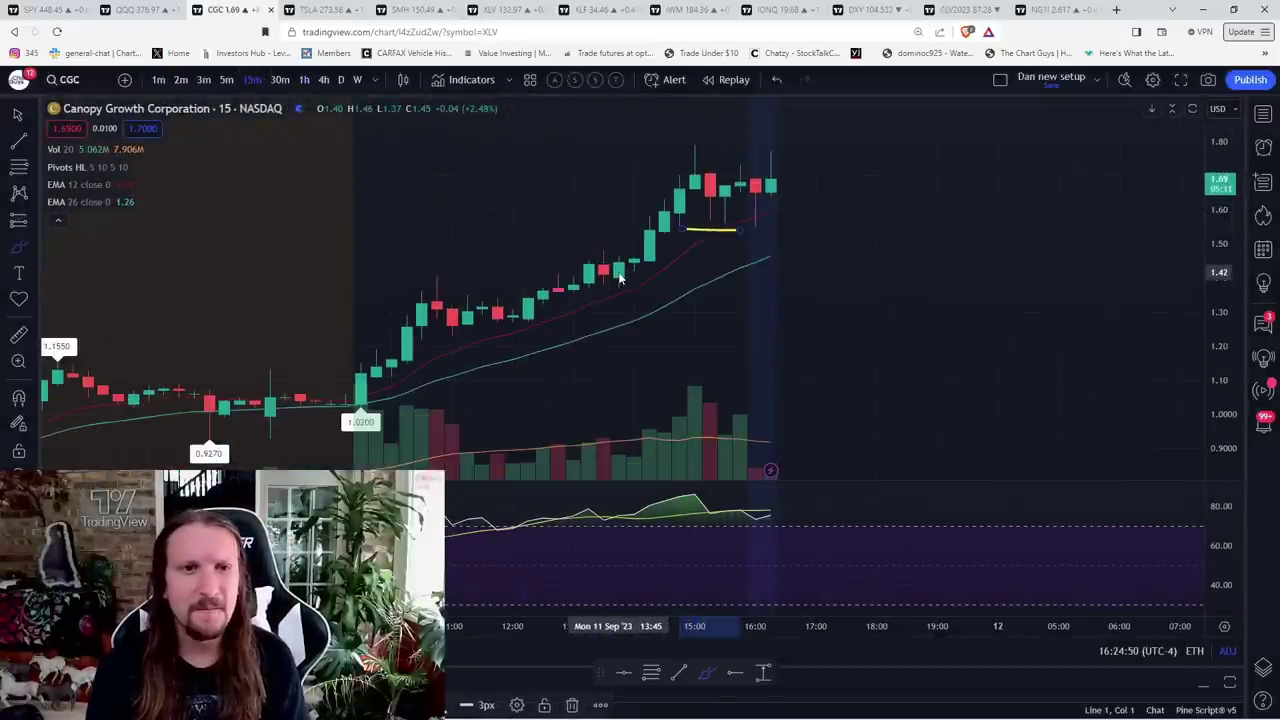
left_click_drag(648, 289, 595, 289)
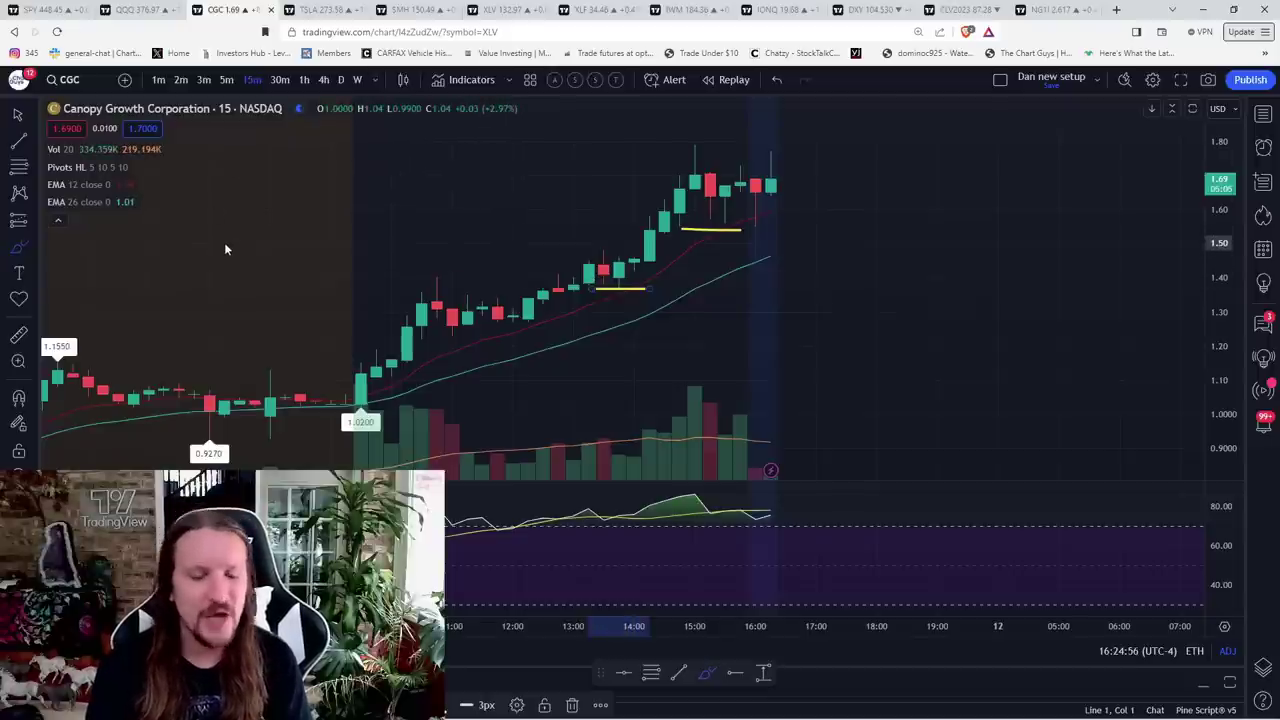
Step: Open the MSOS chart and review the September rally on daily and the 11 September session on 5 minutes
type("MSOS")
key("Return")
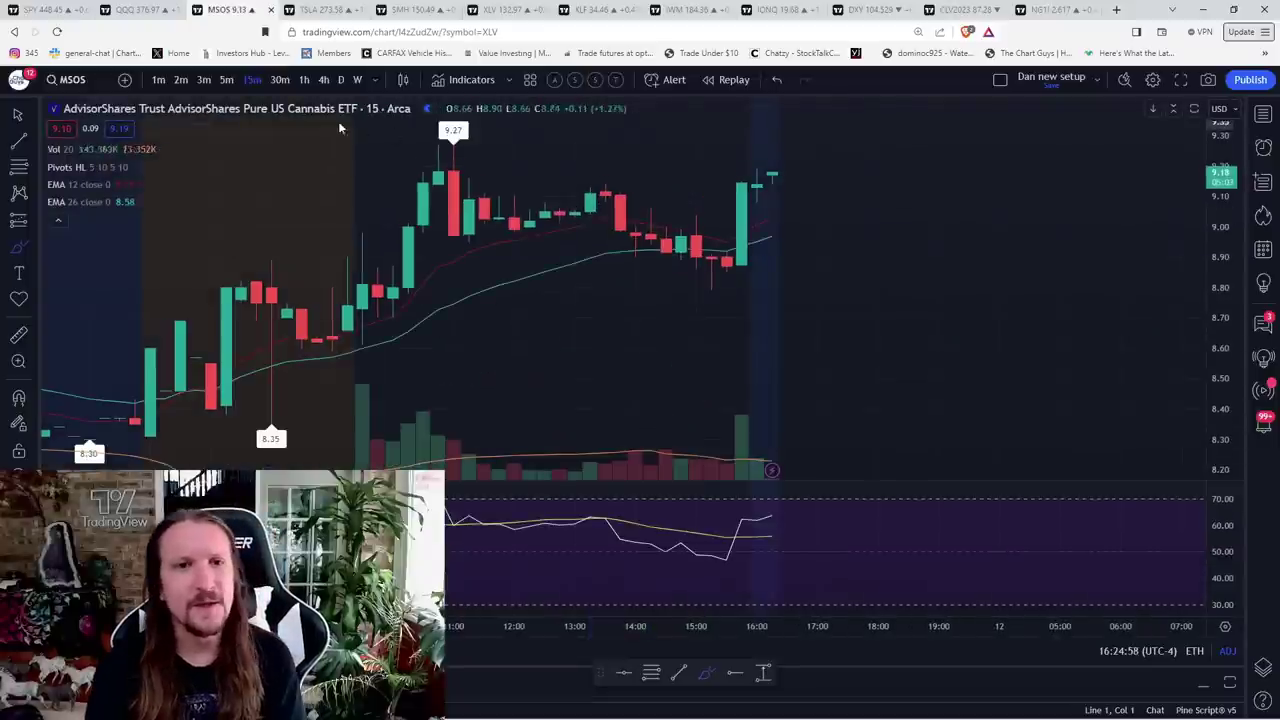
left_click(340, 79)
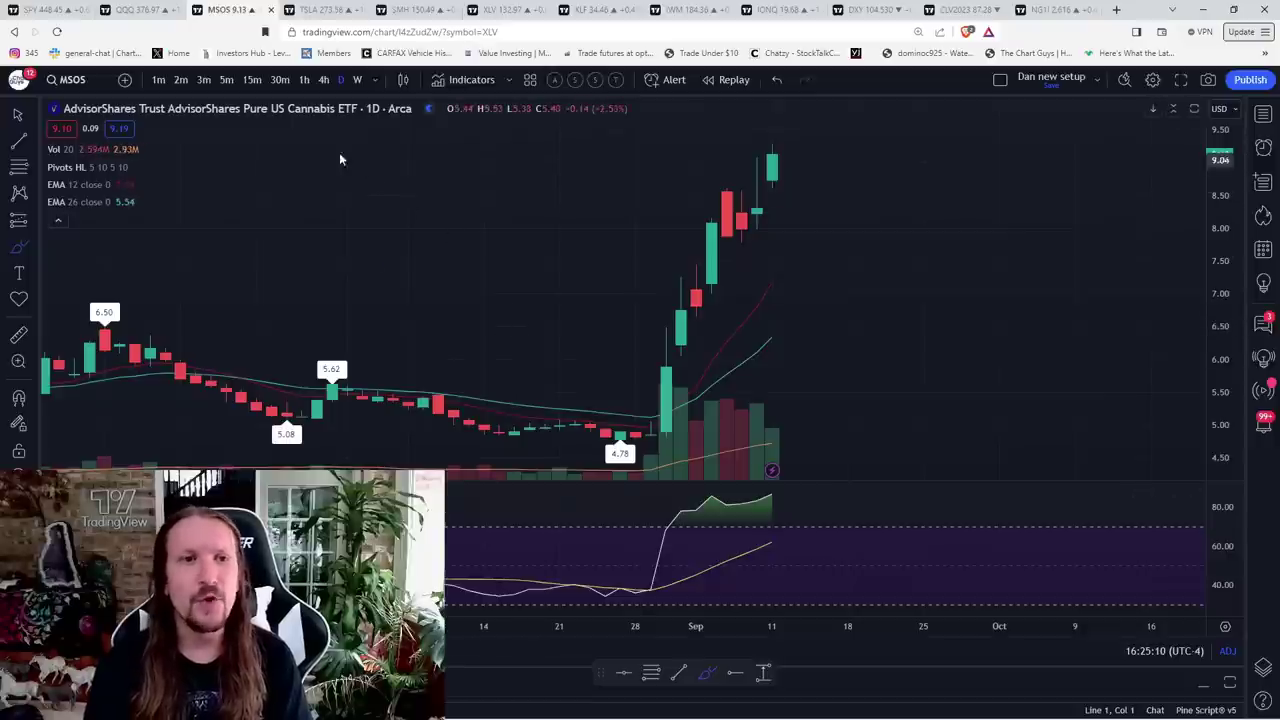
left_click(227, 80)
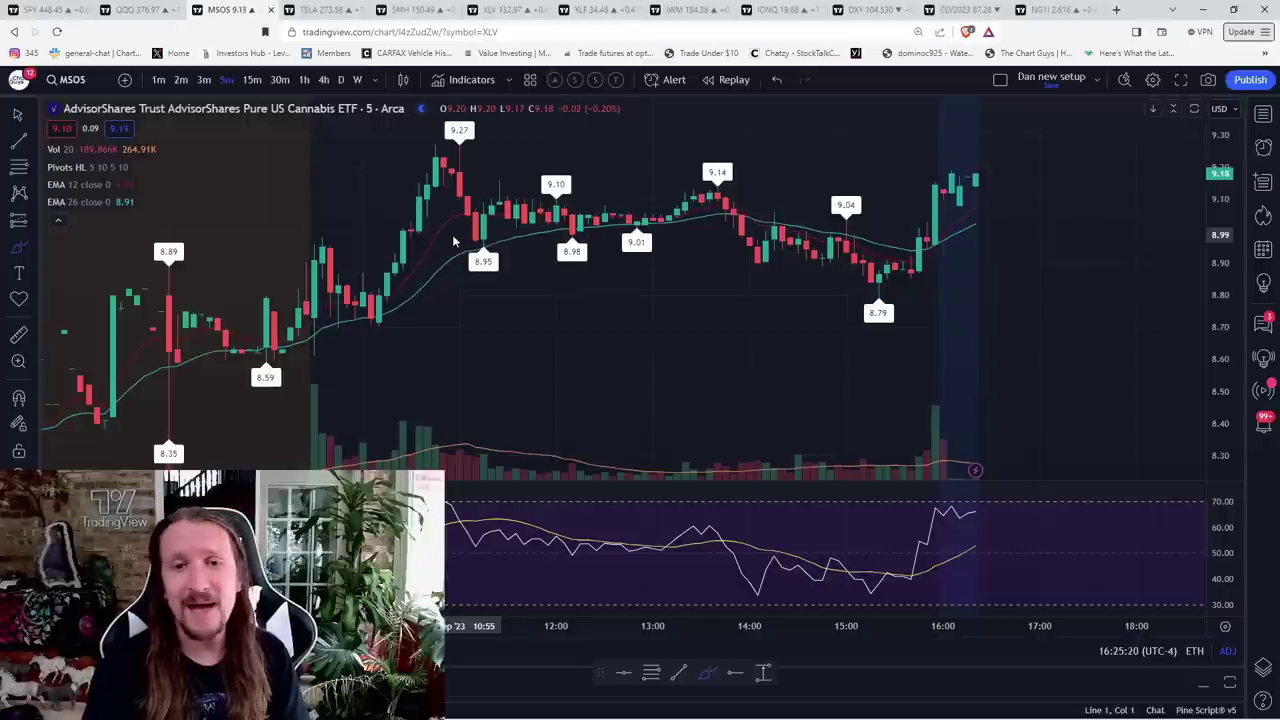
Step: Brush a horizontal line under MSOS's 8.95 low and trace the price swings from the 9.27 high into the midday consolidation
left_click(20, 247)
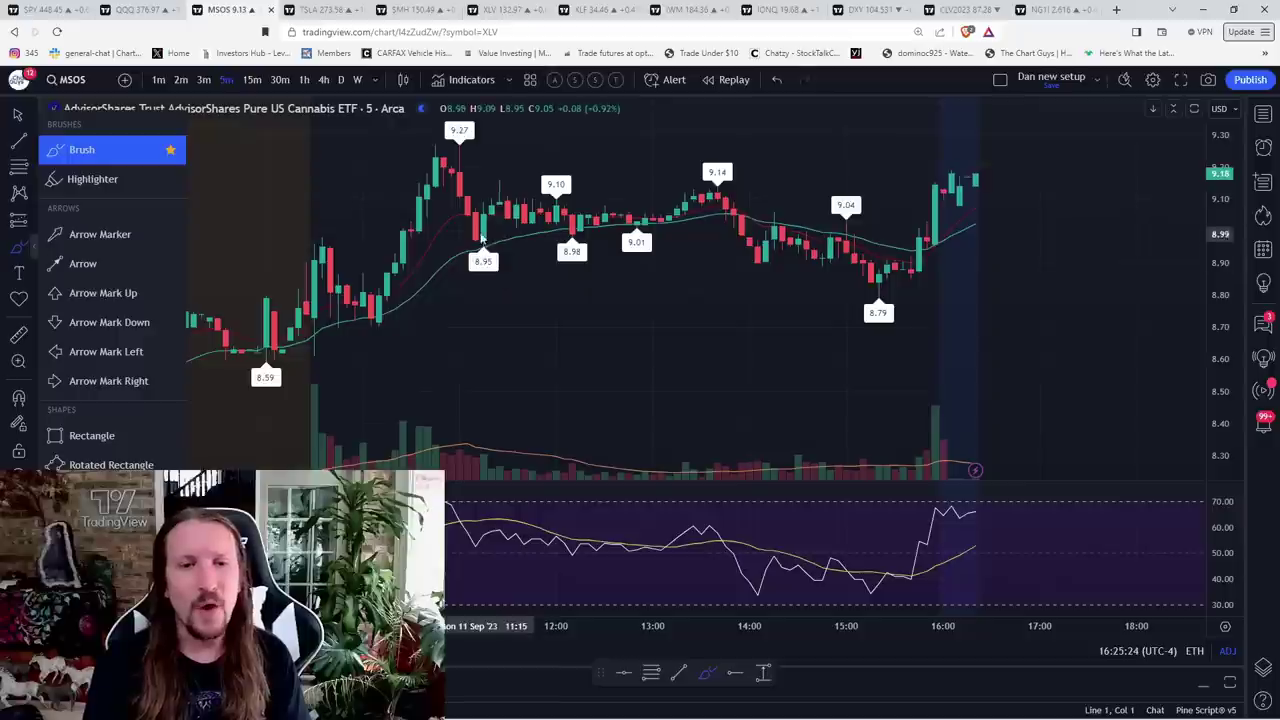
left_click_drag(453, 253, 517, 253)
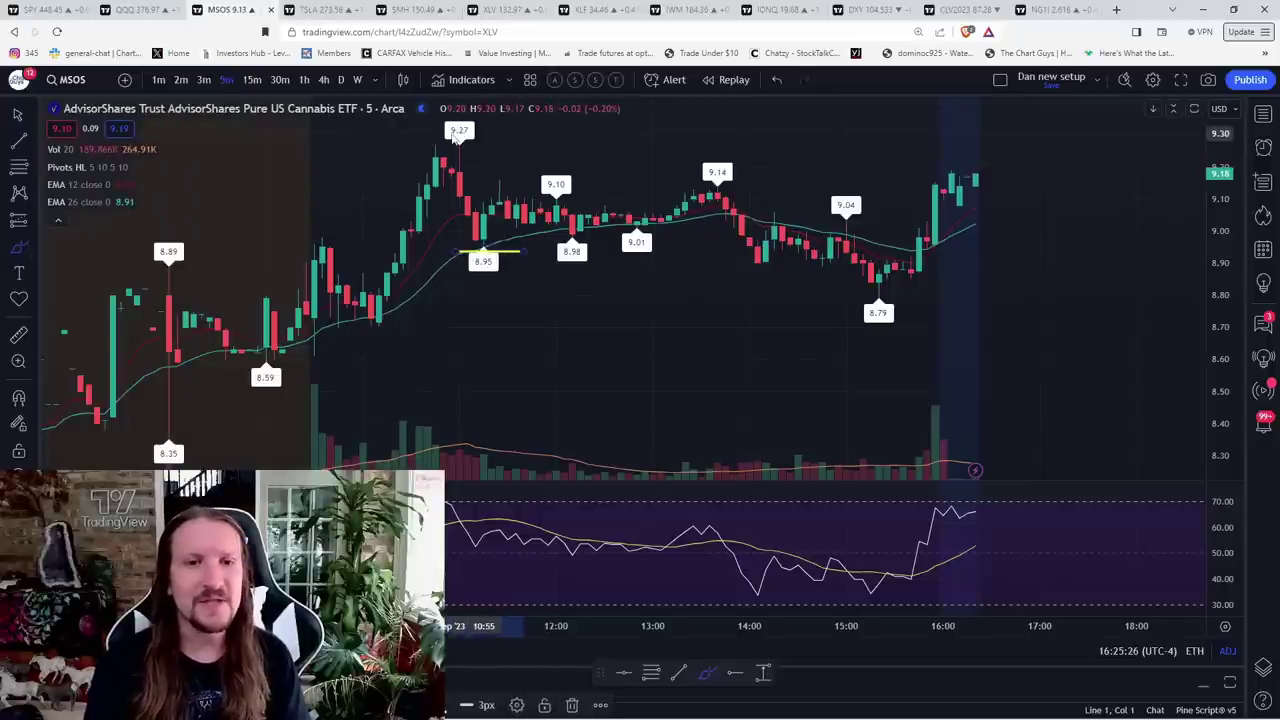
mouse_move(455, 136)
left_mouse_down()
mouse_move(484, 251)
mouse_move(496, 190)
mouse_move(615, 225)
left_mouse_up()
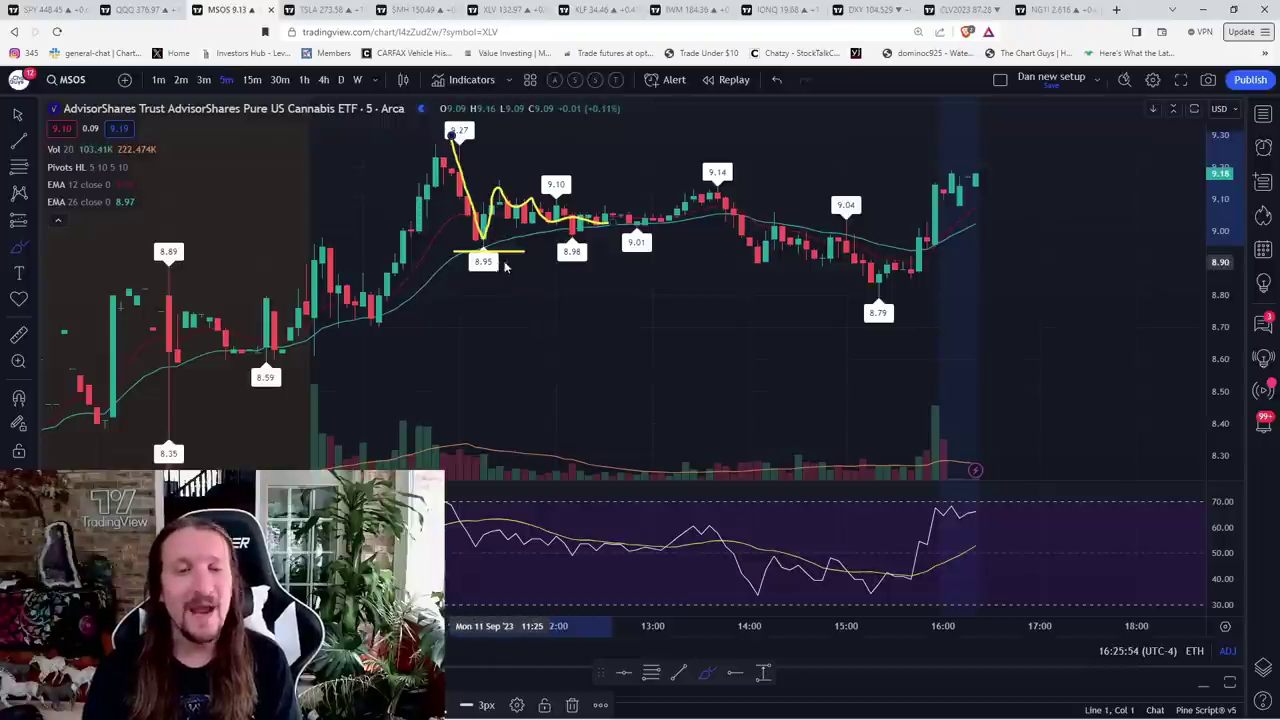
Step: Brush a circle around the 8.95 low, support and rising curves, and the decline from 9.14 to 8.79, and clear all drawings
mouse_move(474, 258)
left_mouse_down()
mouse_move(452, 272)
mouse_move(462, 283)
mouse_move(505, 252)
mouse_move(486, 244)
mouse_move(711, 261)
left_mouse_up()
mouse_move(497, 157)
left_mouse_down()
mouse_move(505, 222)
mouse_move(891, 128)
mouse_move(900, 110)
left_mouse_up()
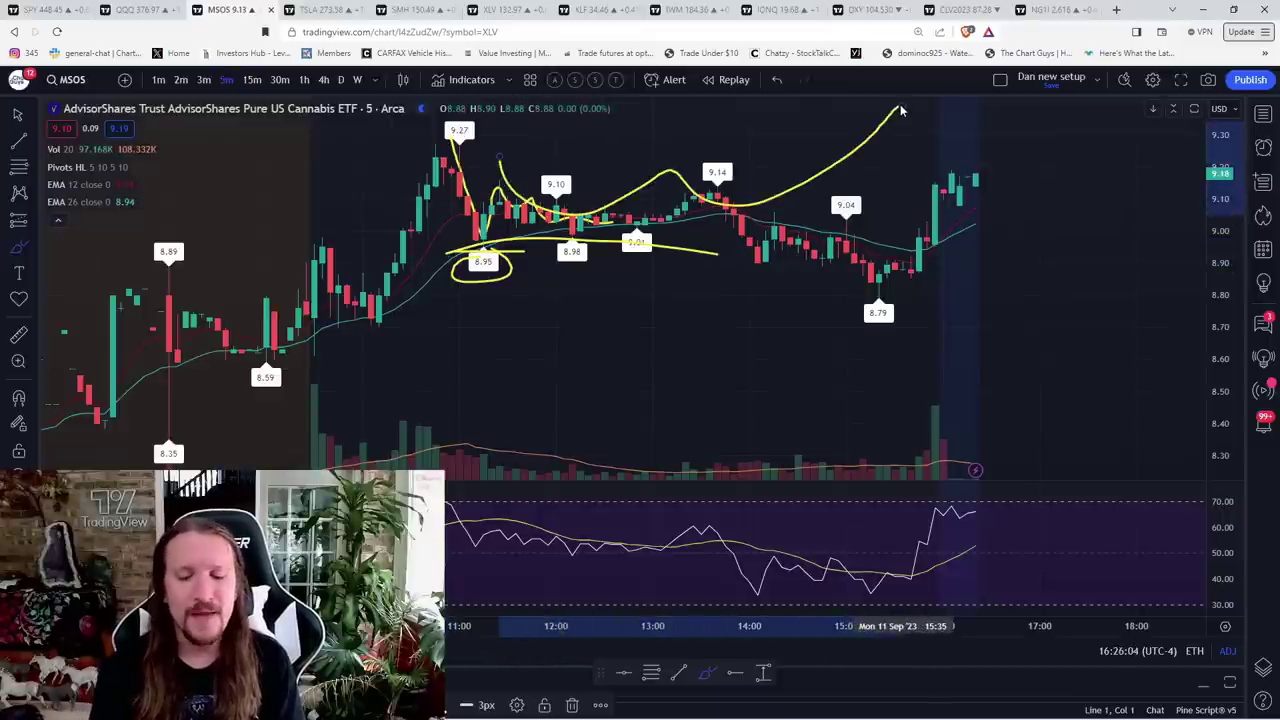
left_click_drag(712, 190, 900, 290)
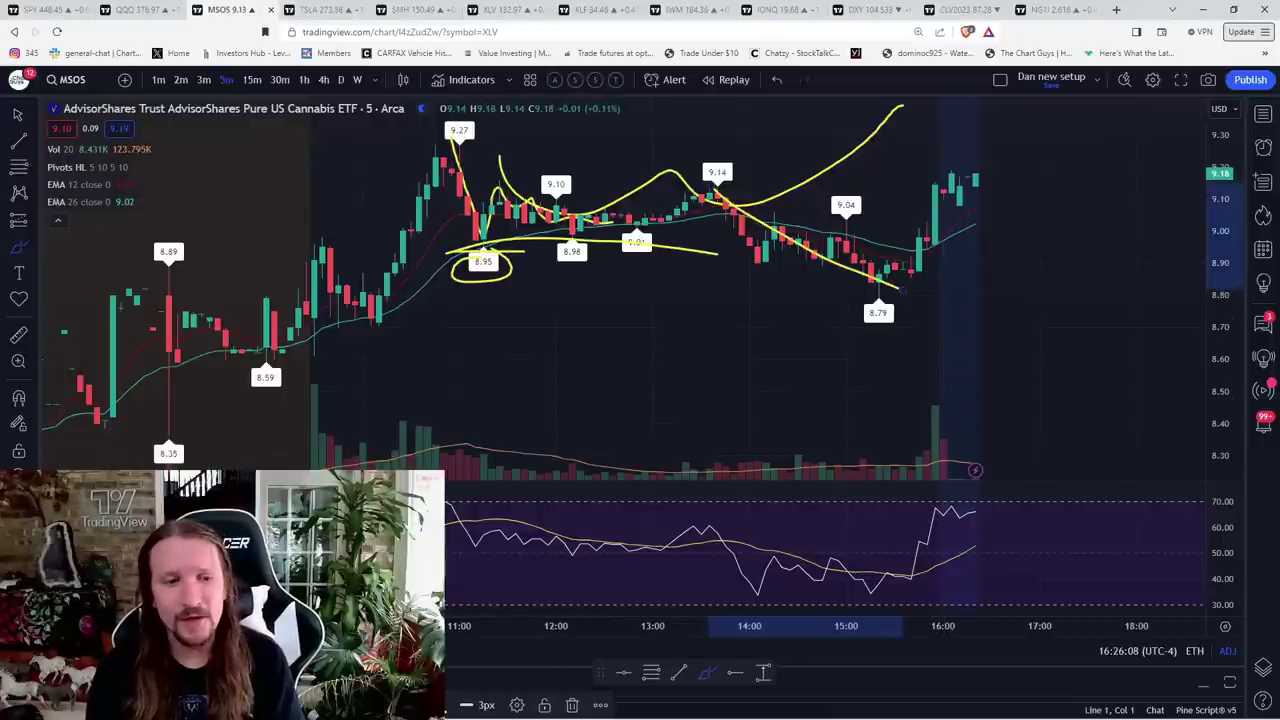
key("ctrl+alt+h")
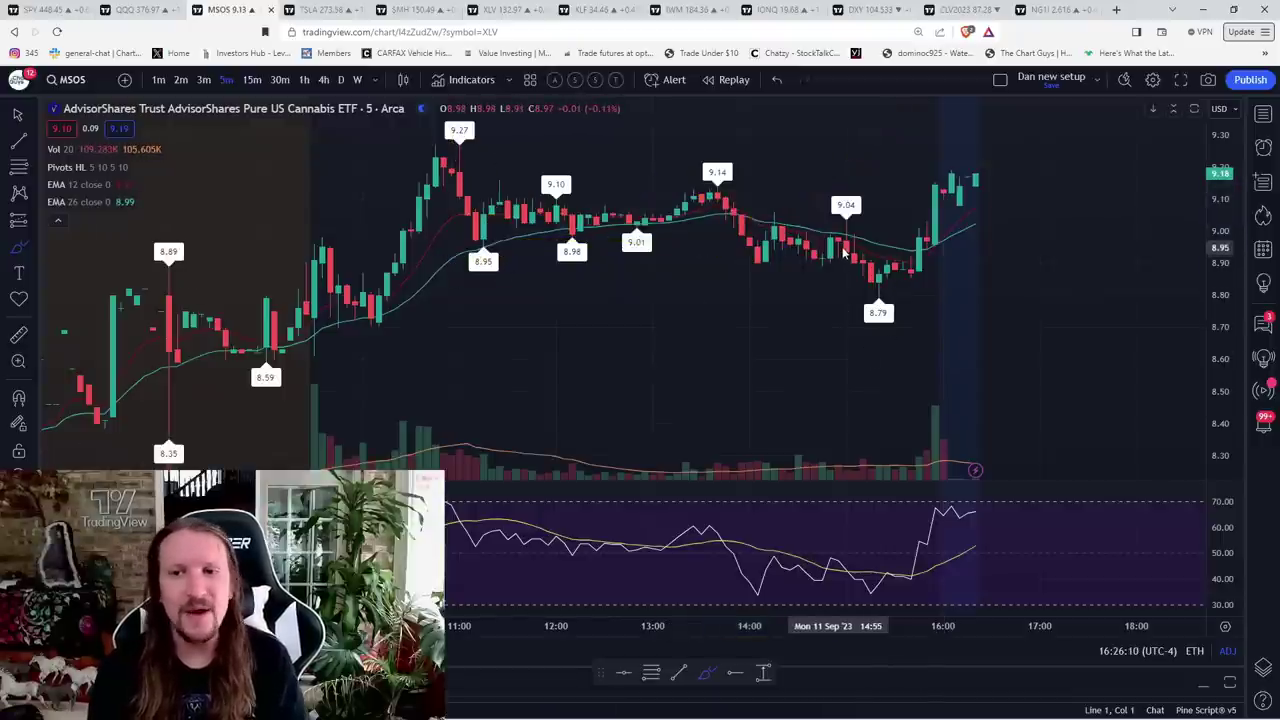
Step: Brush a V shape through MSOS's 8.79 low up to the late-session rally, and delete it
mouse_move(843, 250)
left_mouse_down()
mouse_move(869, 284)
mouse_move(927, 210)
left_mouse_up()
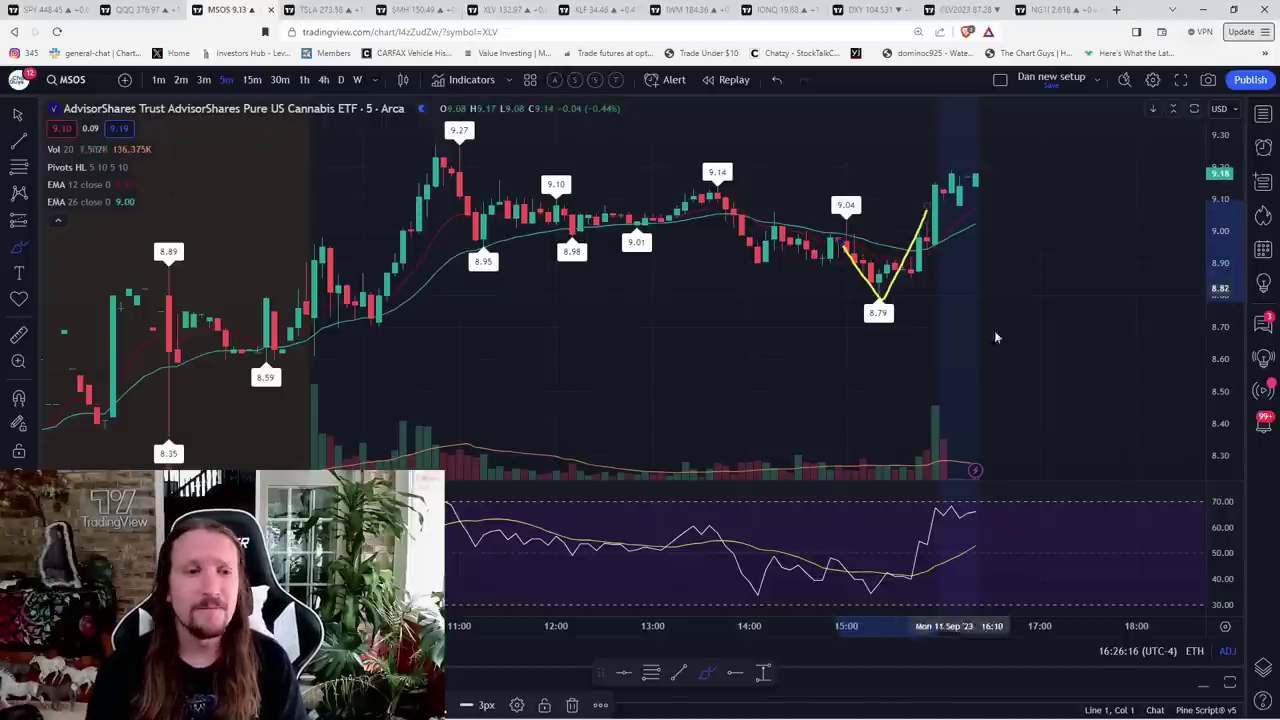
key("Delete")
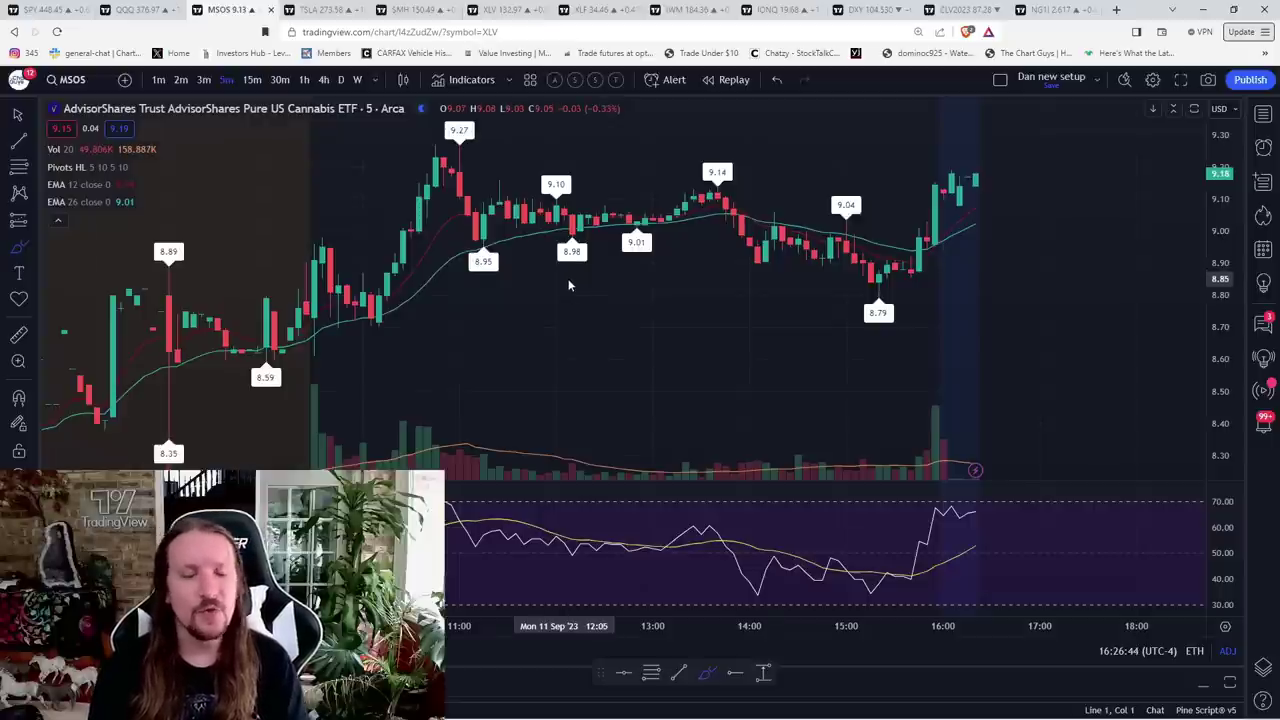
Step: Return to the CGC chart on the 5-minute timeframe
key("space")
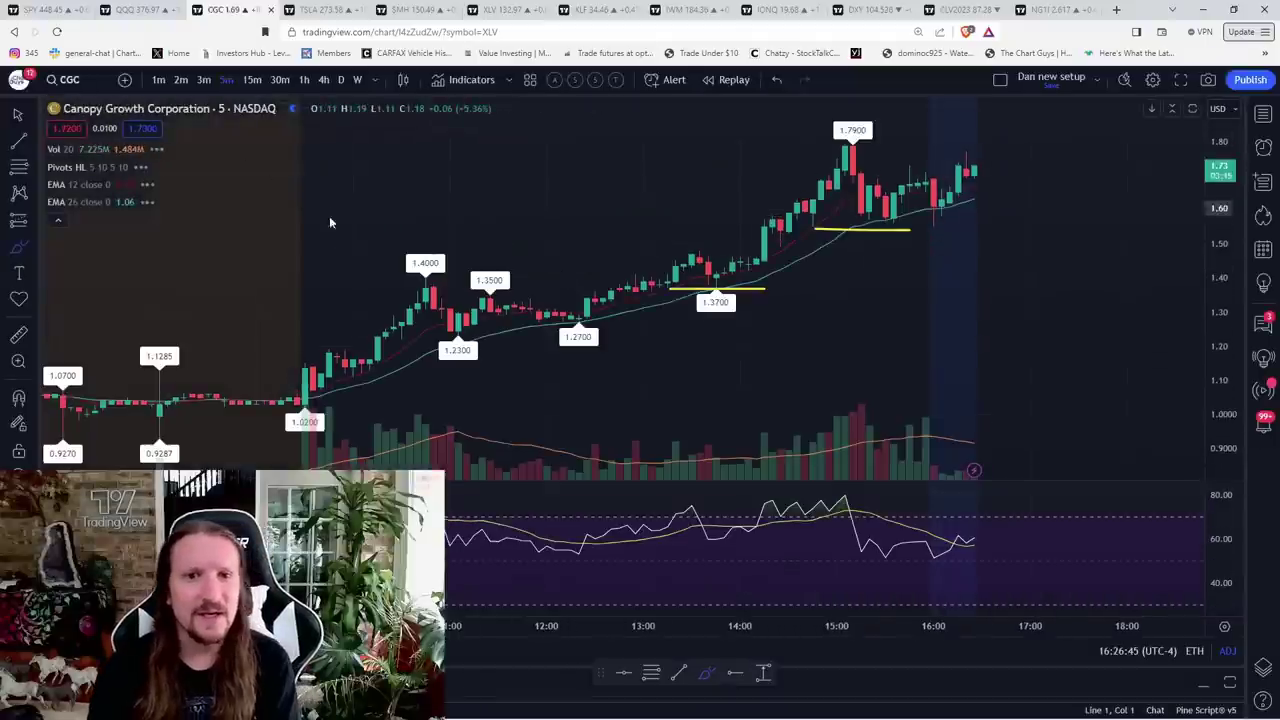
Step: Brush short horizontal lines at CGC's 1.40 and 1.35 highs and its 1.23 and 1.27 lows on the 5-minute chart
scroll(250, 265, "up", 1)
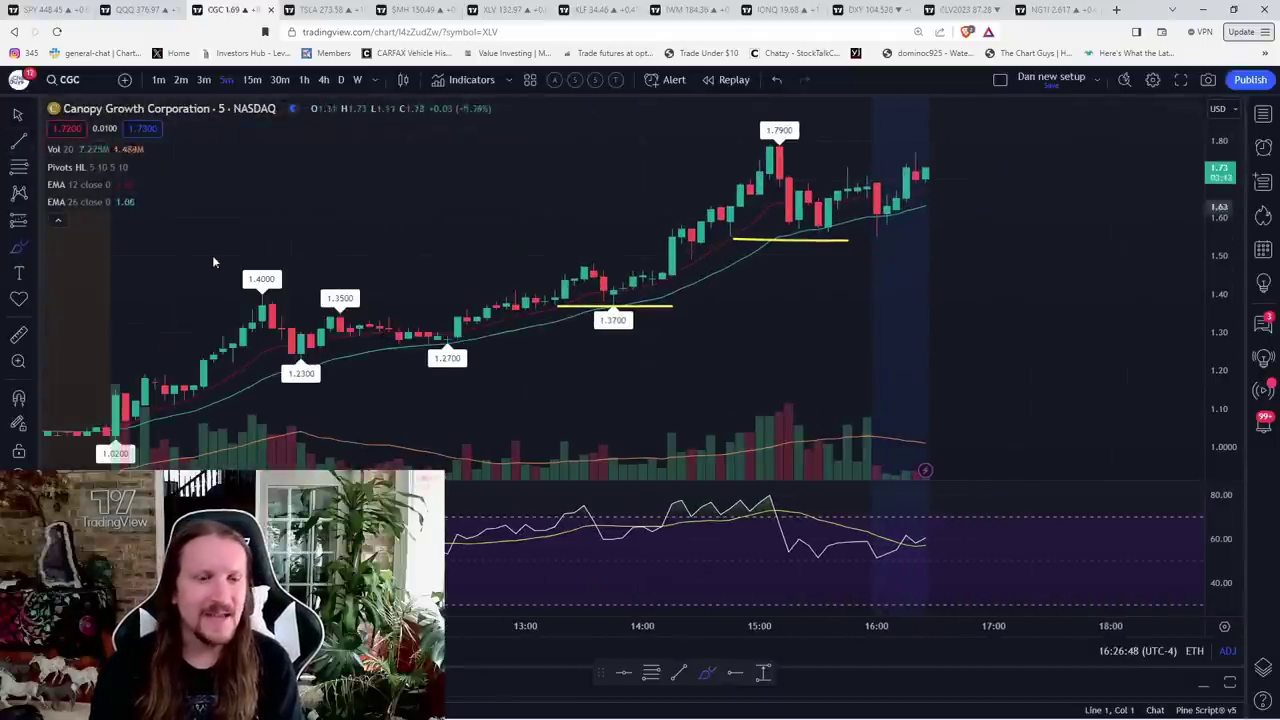
left_click_drag(382, 254, 632, 254)
scroll(746, 258, "up", 2)
left_click(18, 246)
left_click_drag(318, 292, 388, 292)
left_click_drag(378, 359, 454, 359)
left_click_drag(446, 311, 512, 316)
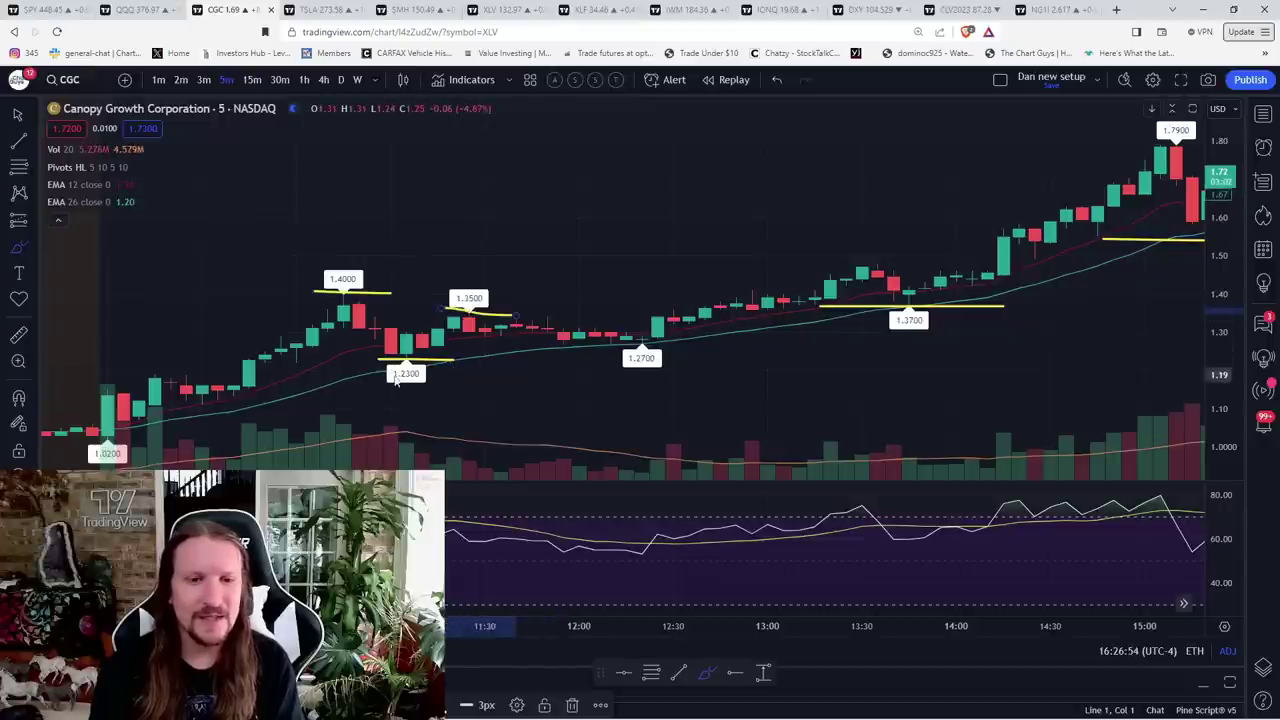
left_click_drag(572, 345, 670, 345)
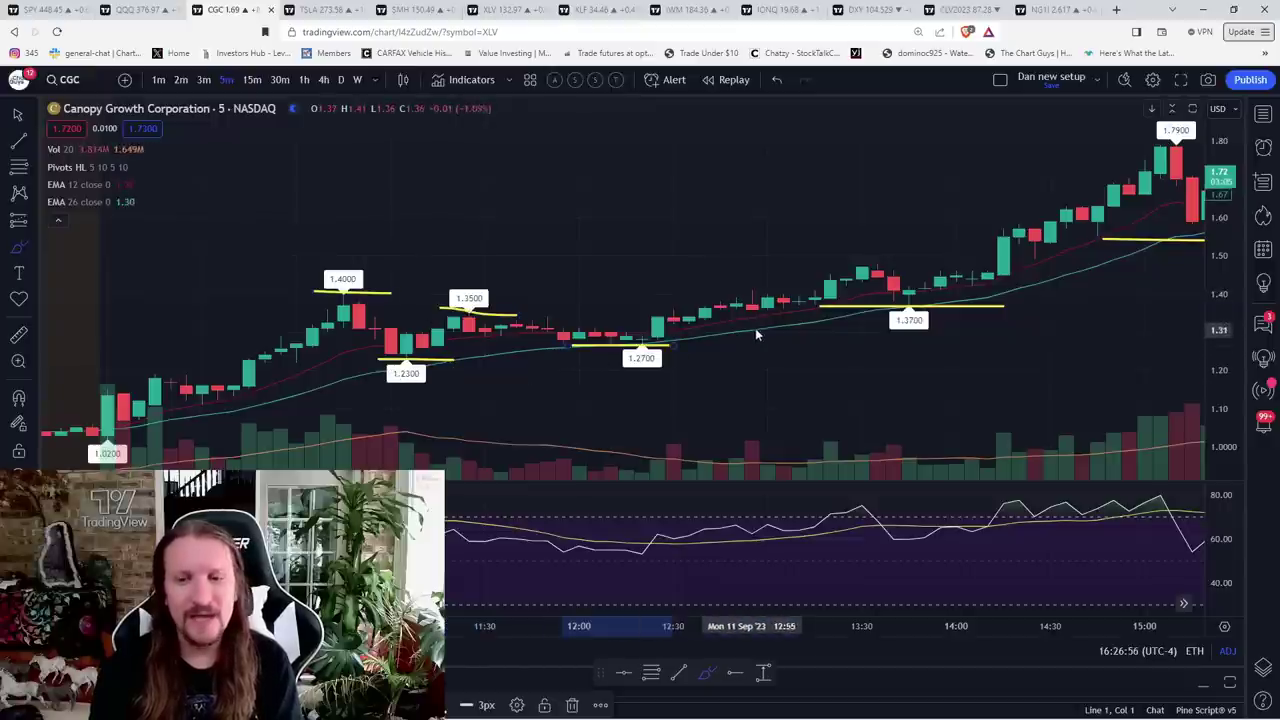
Step: Brush circles around CGC's 1.23 and 1.27 lows, and clear all drawings from the chart
mouse_move(393, 358)
left_mouse_down()
mouse_move(412, 386)
mouse_move(449, 386)
mouse_move(400, 355)
left_mouse_up()
mouse_move(674, 345)
left_mouse_down()
mouse_move(615, 391)
mouse_move(672, 345)
left_mouse_up()
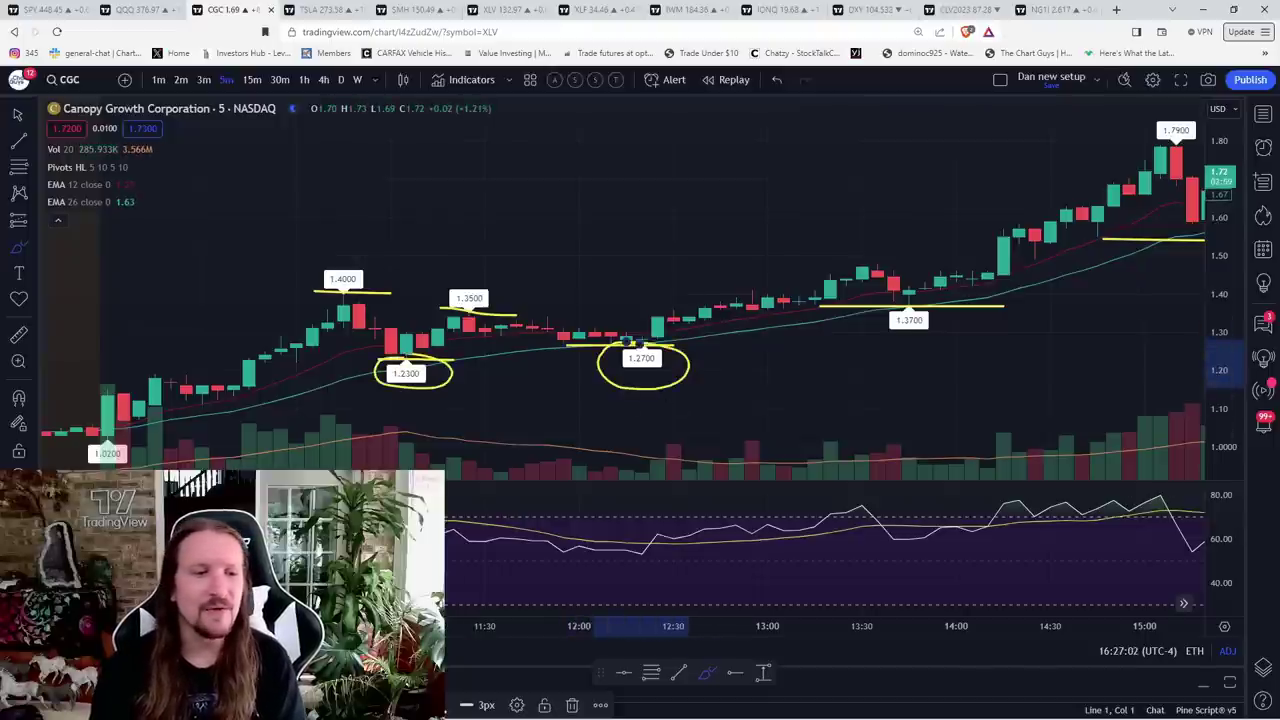
left_click(18, 478)
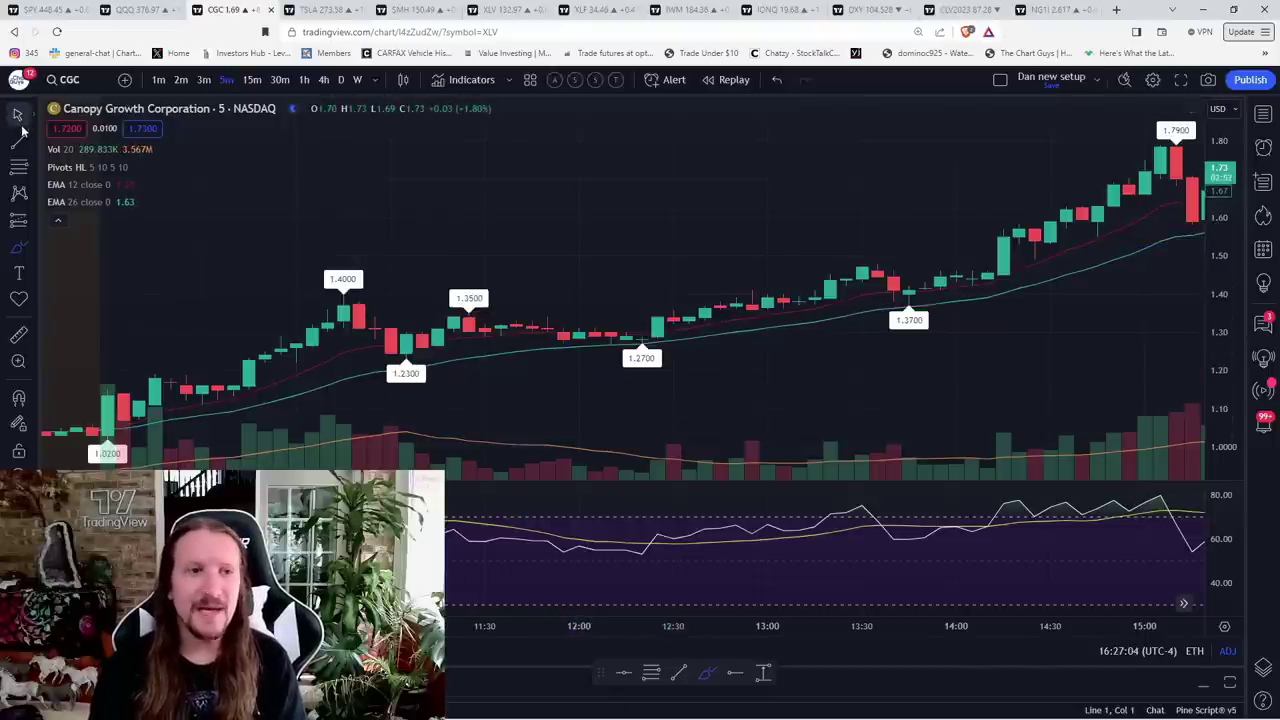
Step: Review CGC's full 5-minute session and switch the chart to the daily timeframe
scroll(541, 262, "down", 5)
left_click_drag(632, 236, 443, 232)
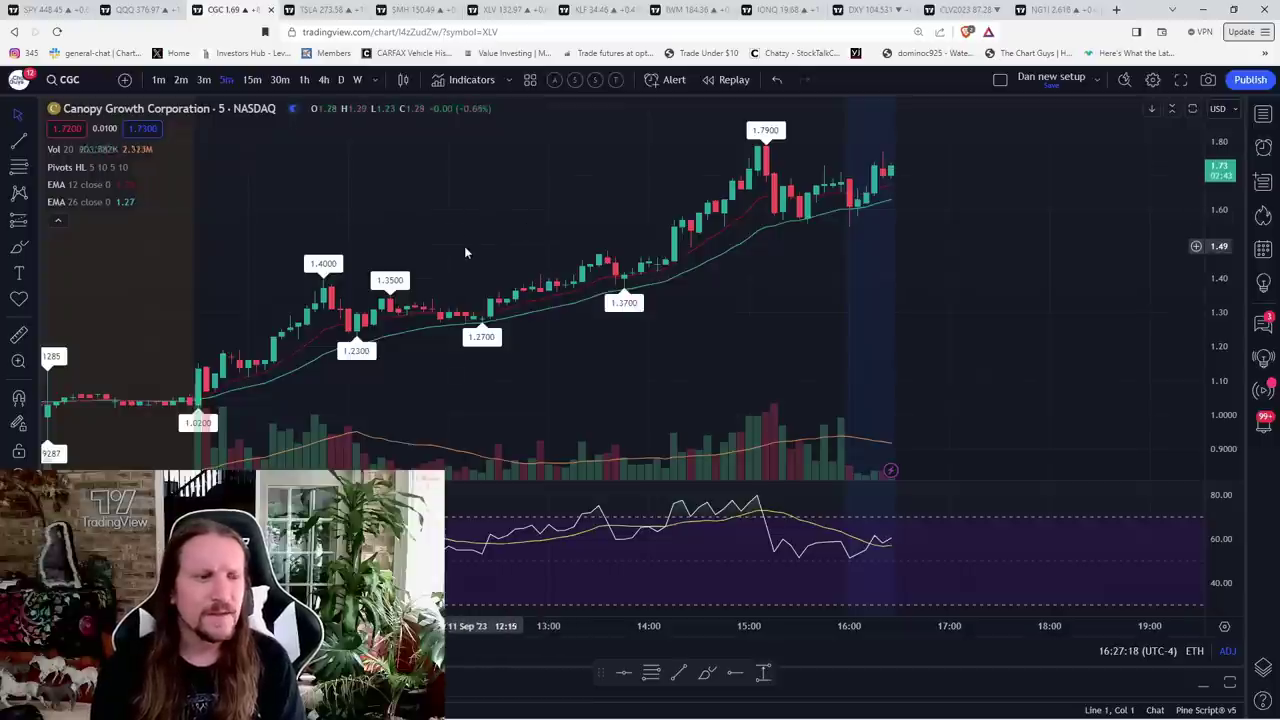
left_click(340, 79)
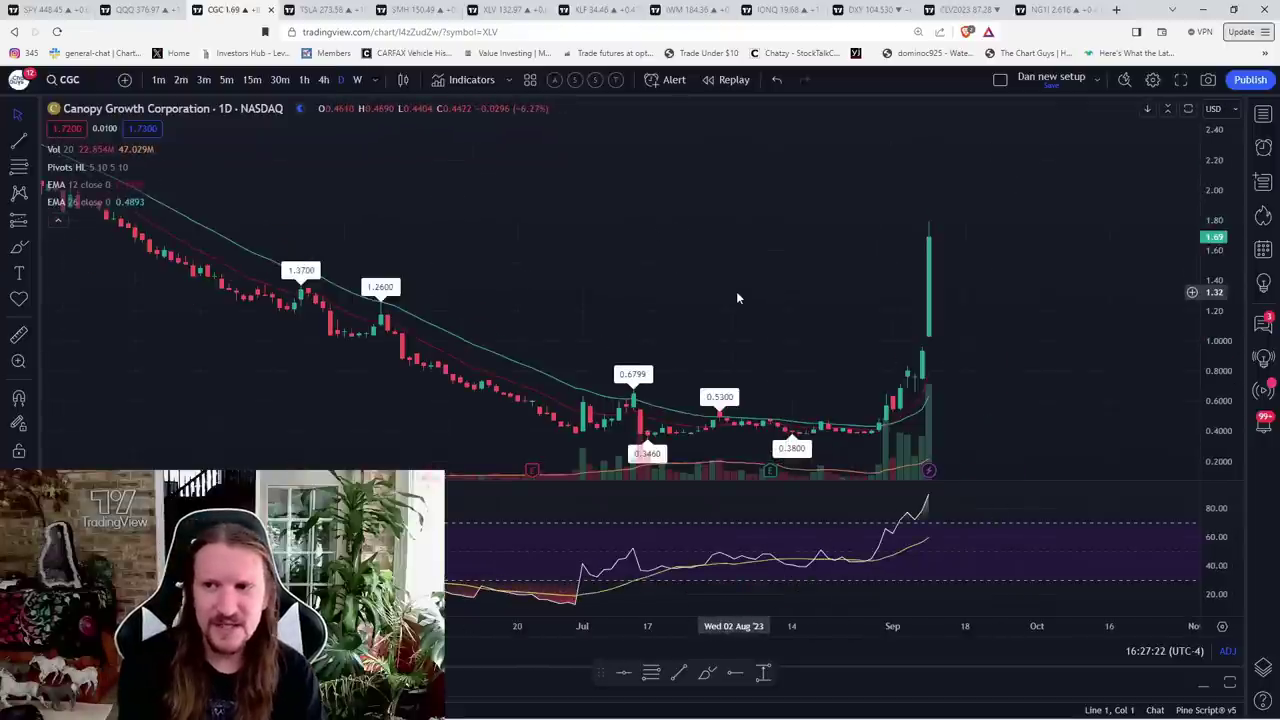
Step: View the MSOS daily chart, and replace it with AYR Wellness's OTC listing, AYRWF
type("MSOS")
key("Return")
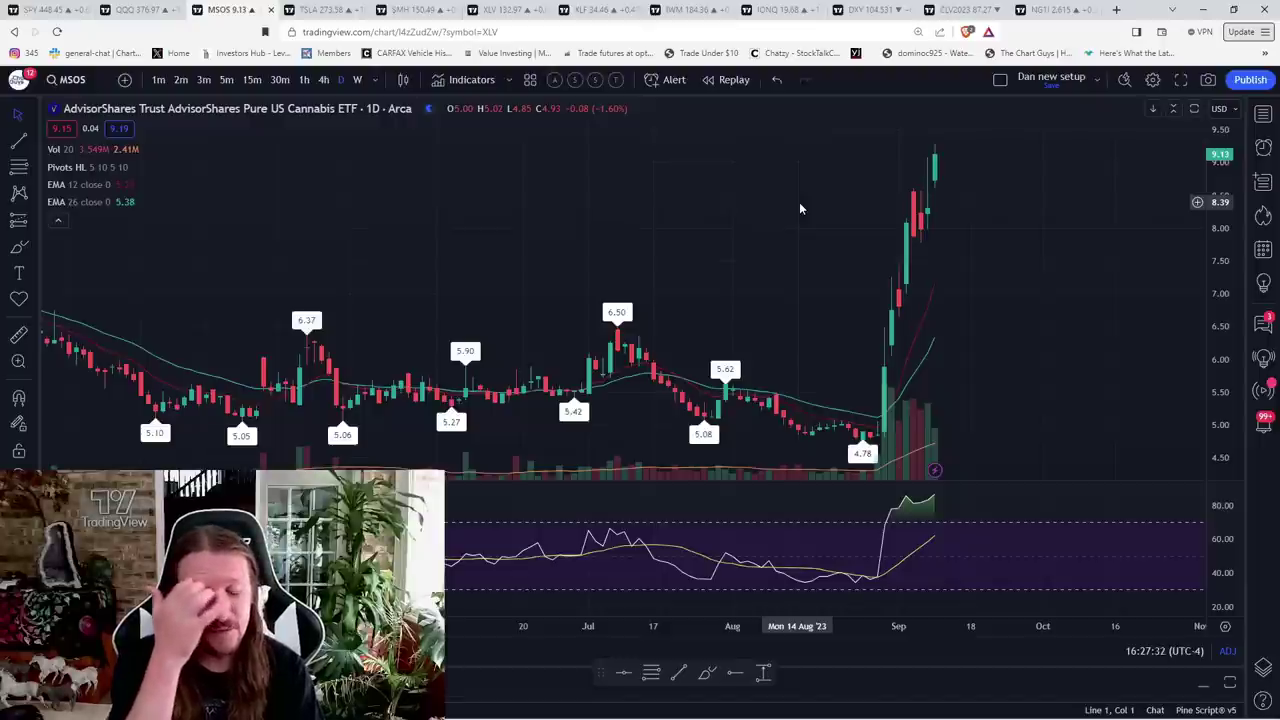
type("AYR")
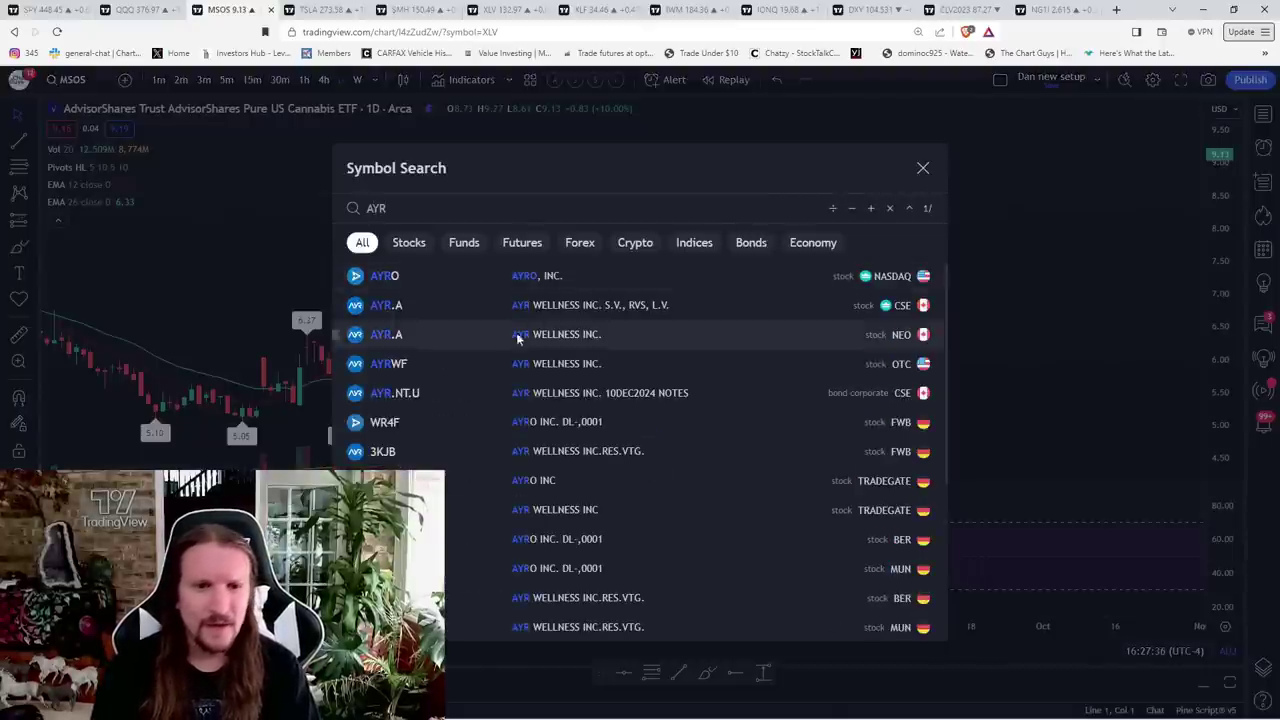
left_click(455, 364)
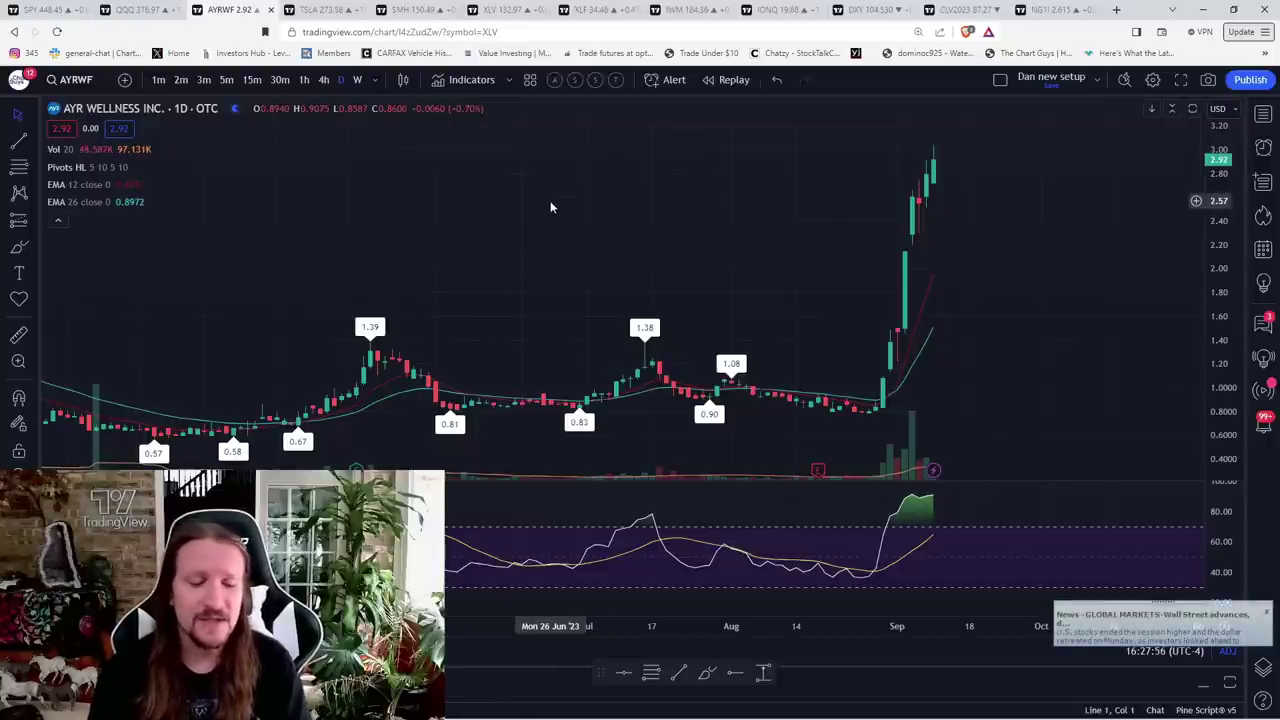
Step: Load the TLRY chart, review its recent daily candles, and switch it to the 5-minute timeframe
type("TLRY")
key("Return")
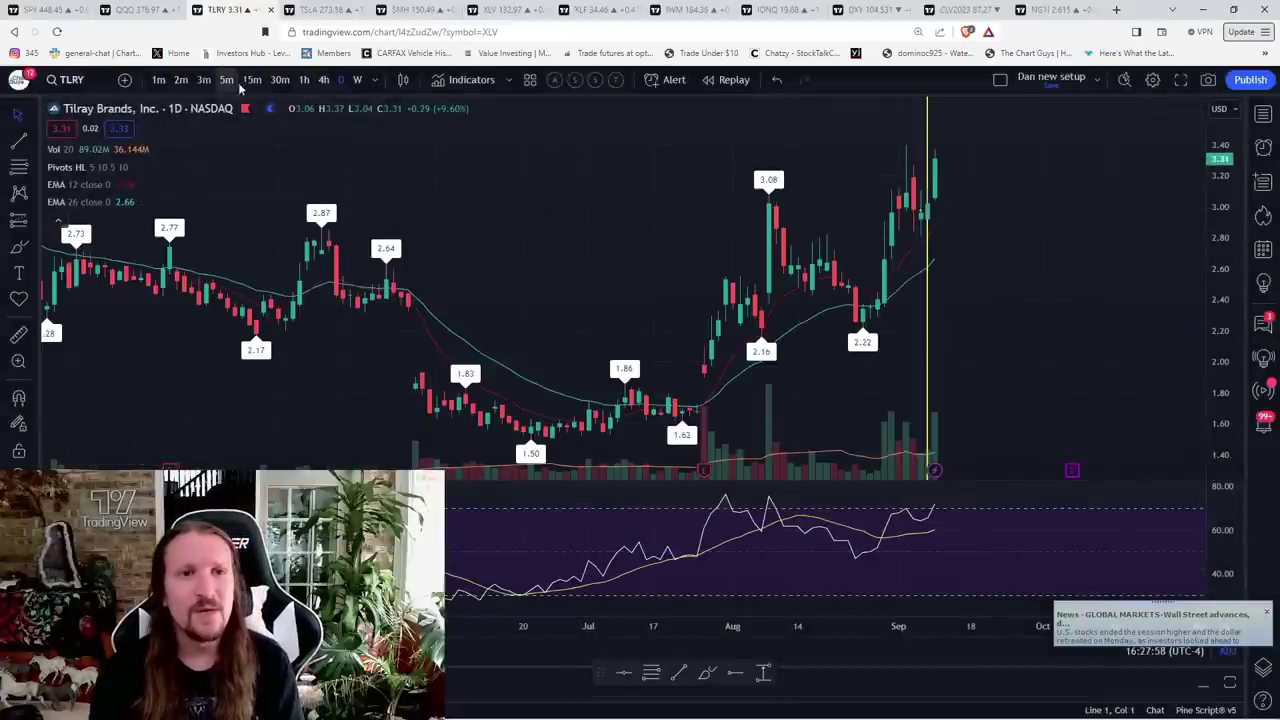
scroll(586, 193, "up", 3)
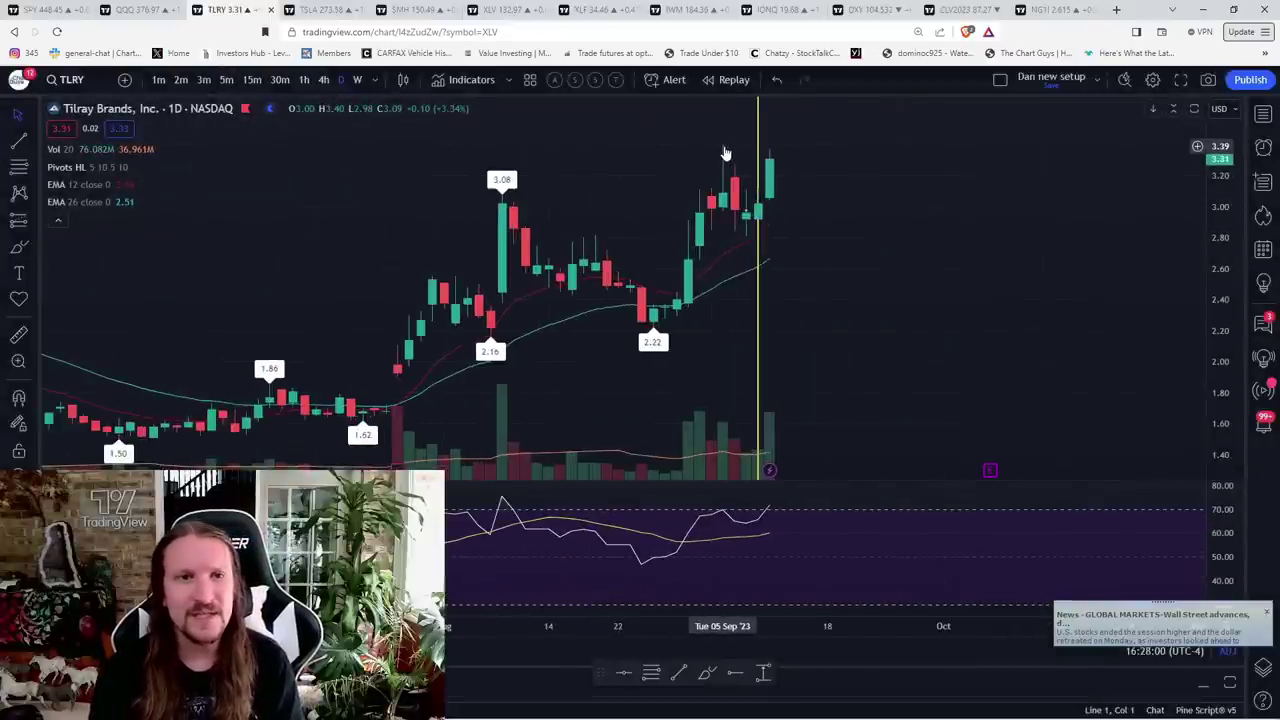
left_click(226, 79)
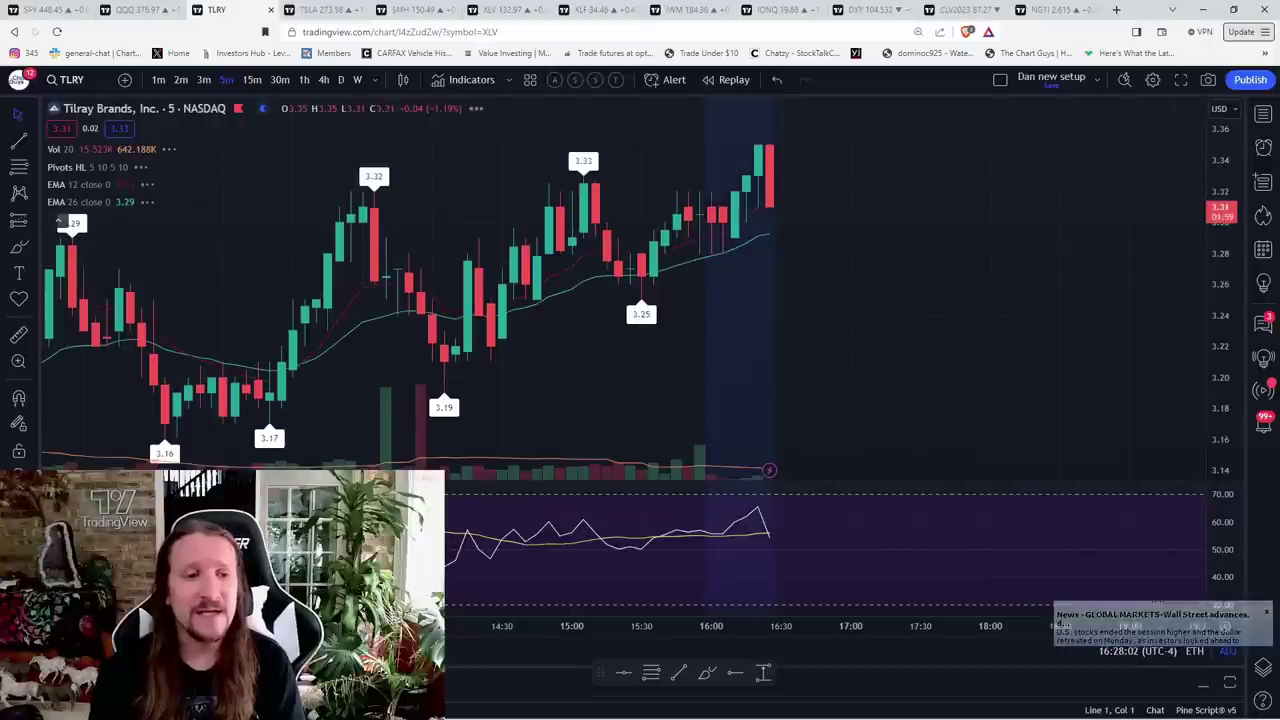
scroll(408, 250, "down", 3)
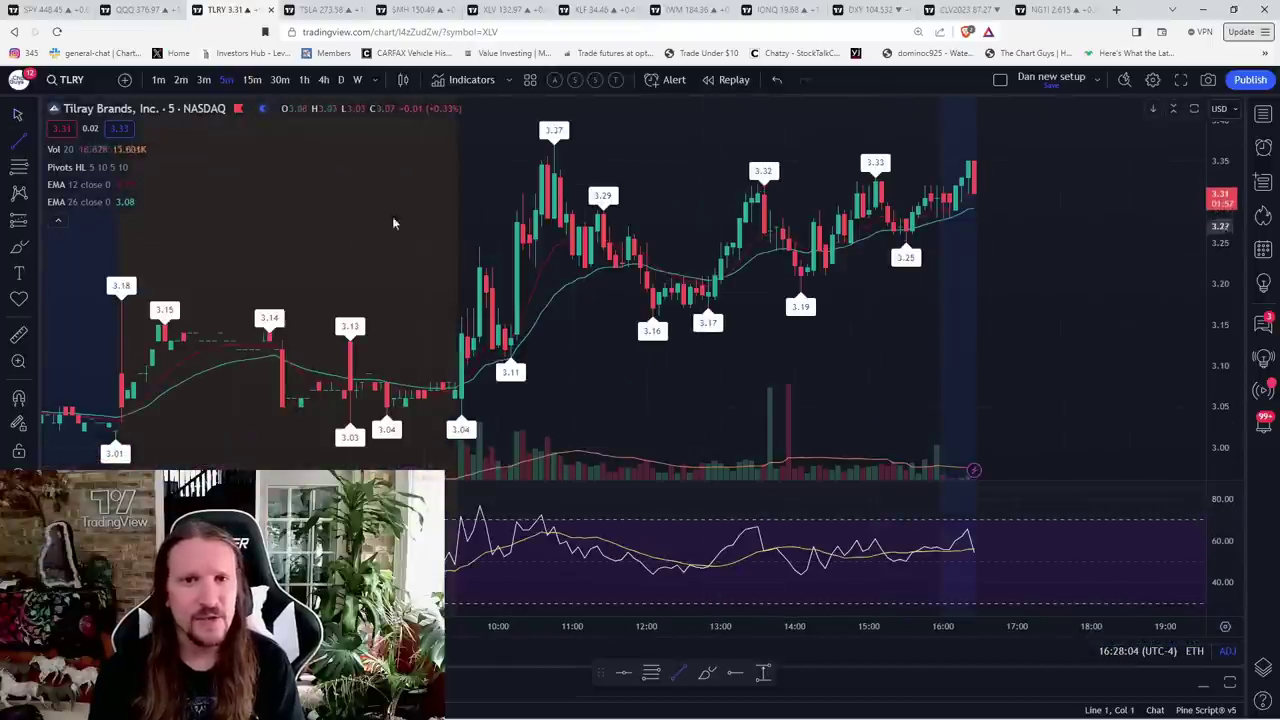
Step: On TLRY's 2-minute chart, draw extended trend lines through the 3.25 and 3.37 highs and through the 3.11 and 3.22 lows
left_click(181, 80)
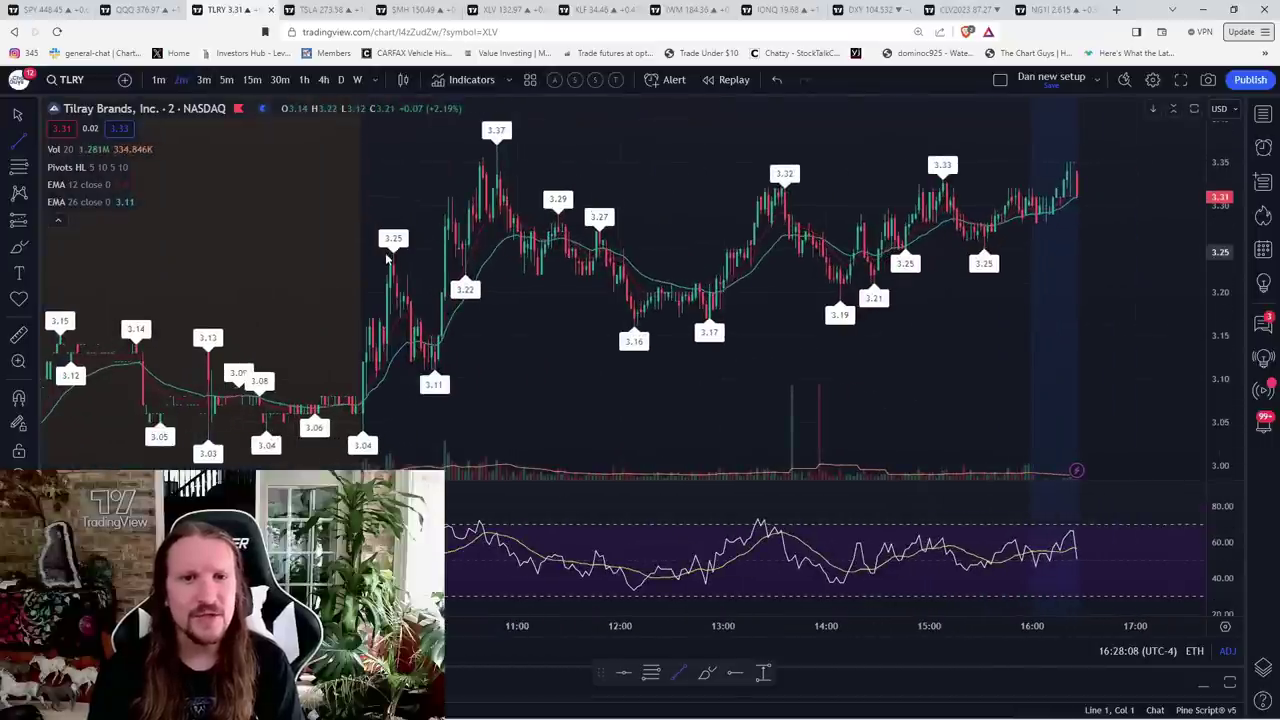
left_click_drag(390, 256, 475, 175)
key("alt+t")
mouse_move(435, 370)
left_mouse_down()
mouse_move(520, 252)
mouse_move(489, 233)
mouse_move(694, 191)
mouse_move(1058, 200)
left_mouse_up()
scroll(524, 258, "down", 2)
scroll(1056, 200, "up", 3)
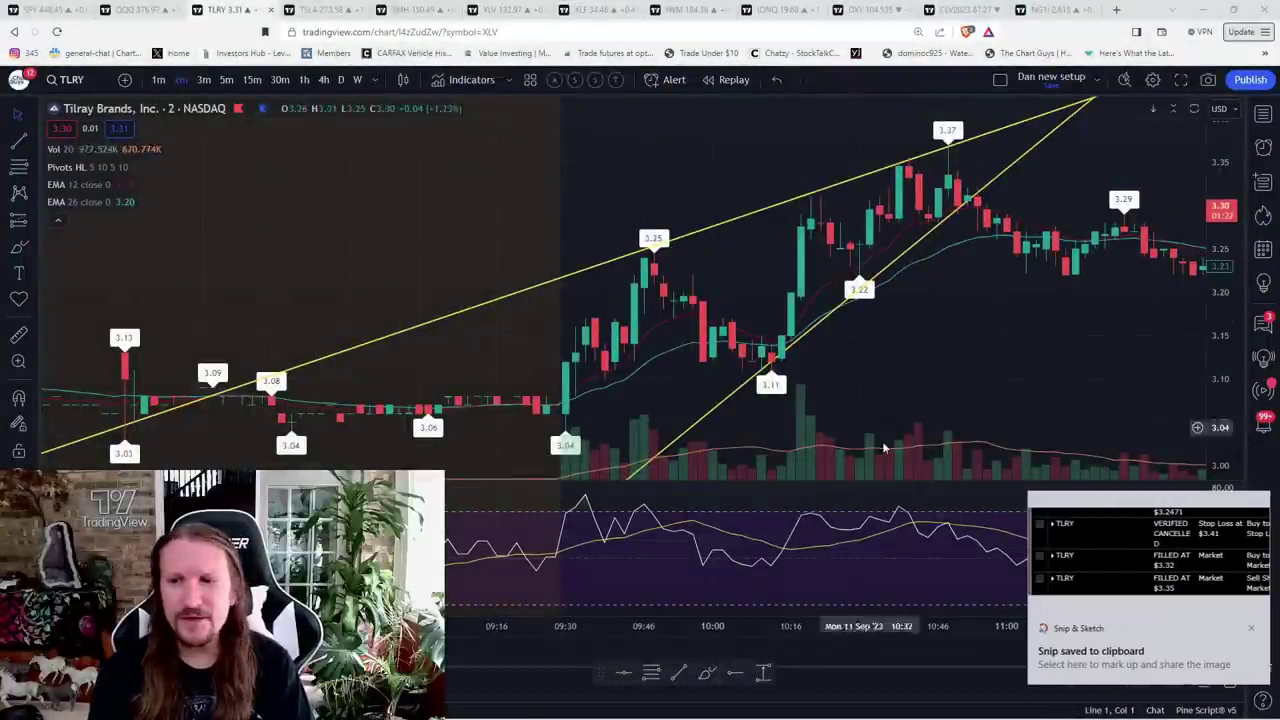
Step: View the snipped TLRY order list in Snip & Sketch, and brush a horizontal line at TLRY's 3.37 high
left_click(1150, 600)
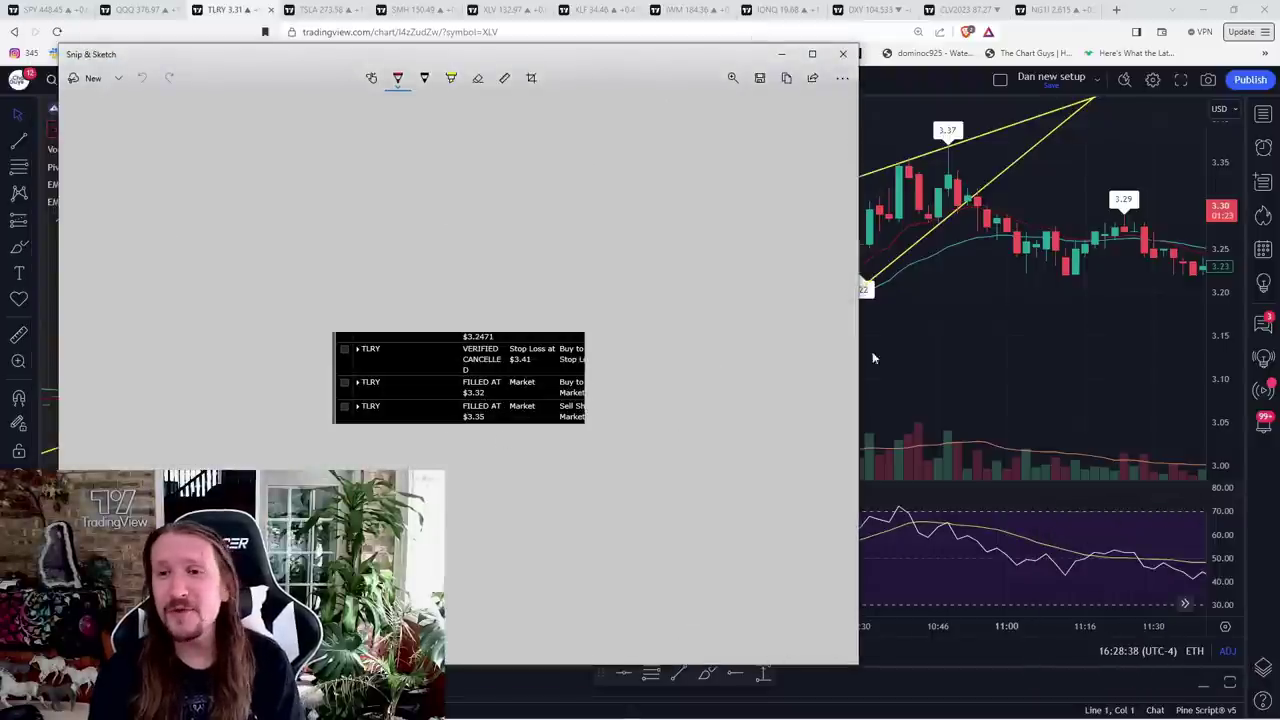
left_click(18, 247)
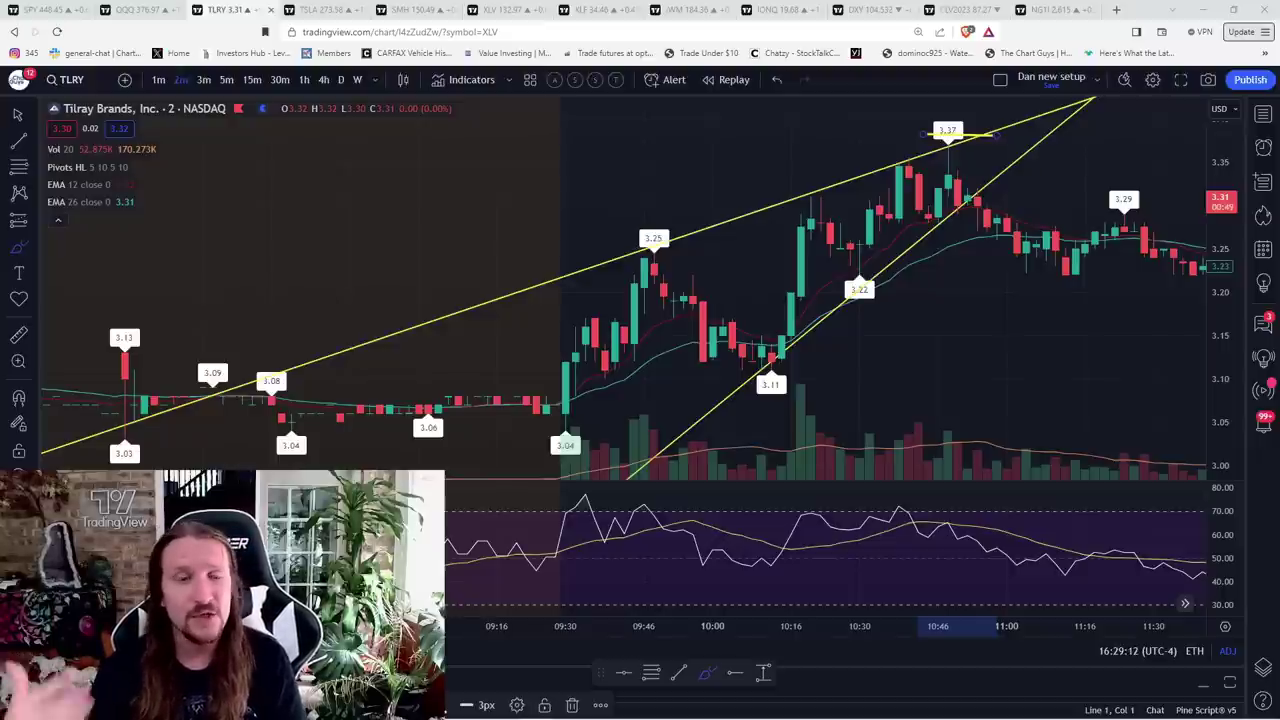
Step: Switch TLRY to the daily timeframe and examine its earlier price history and most recent candles
left_click(340, 80)
scroll(896, 421, "up", 3)
left_click_drag(1118, 348, 503, 299)
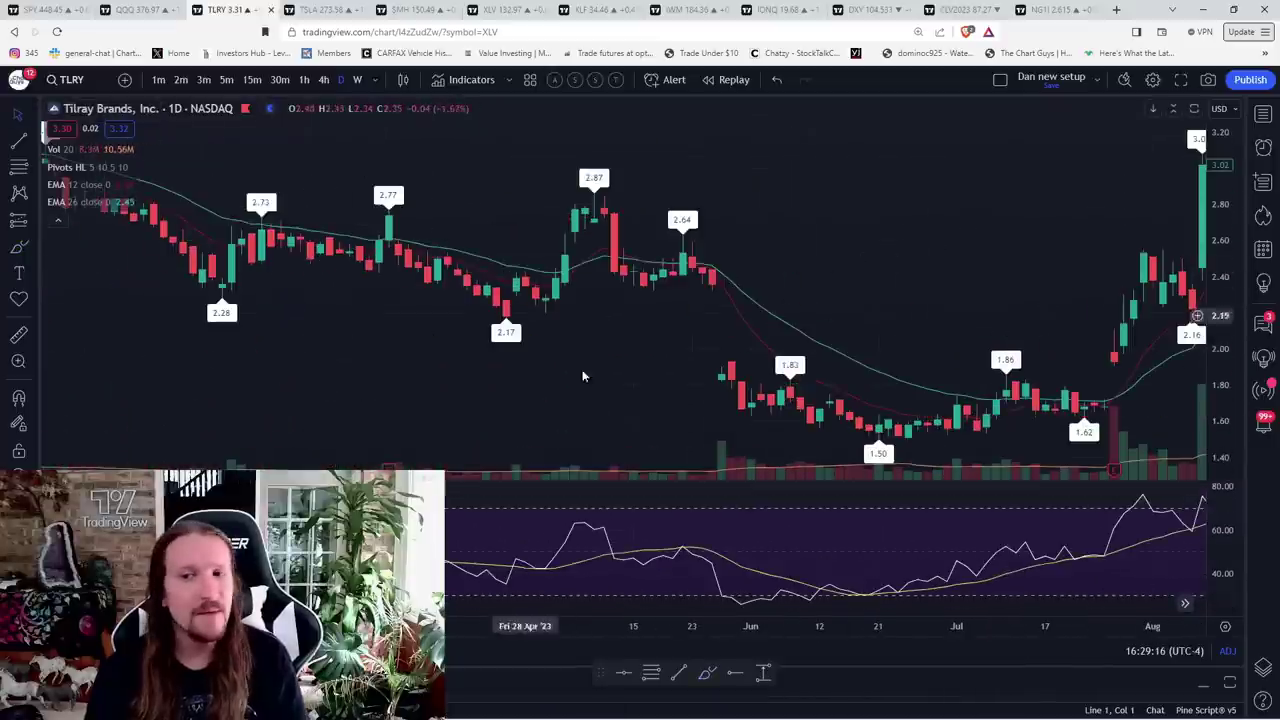
scroll(503, 299, "up", 5)
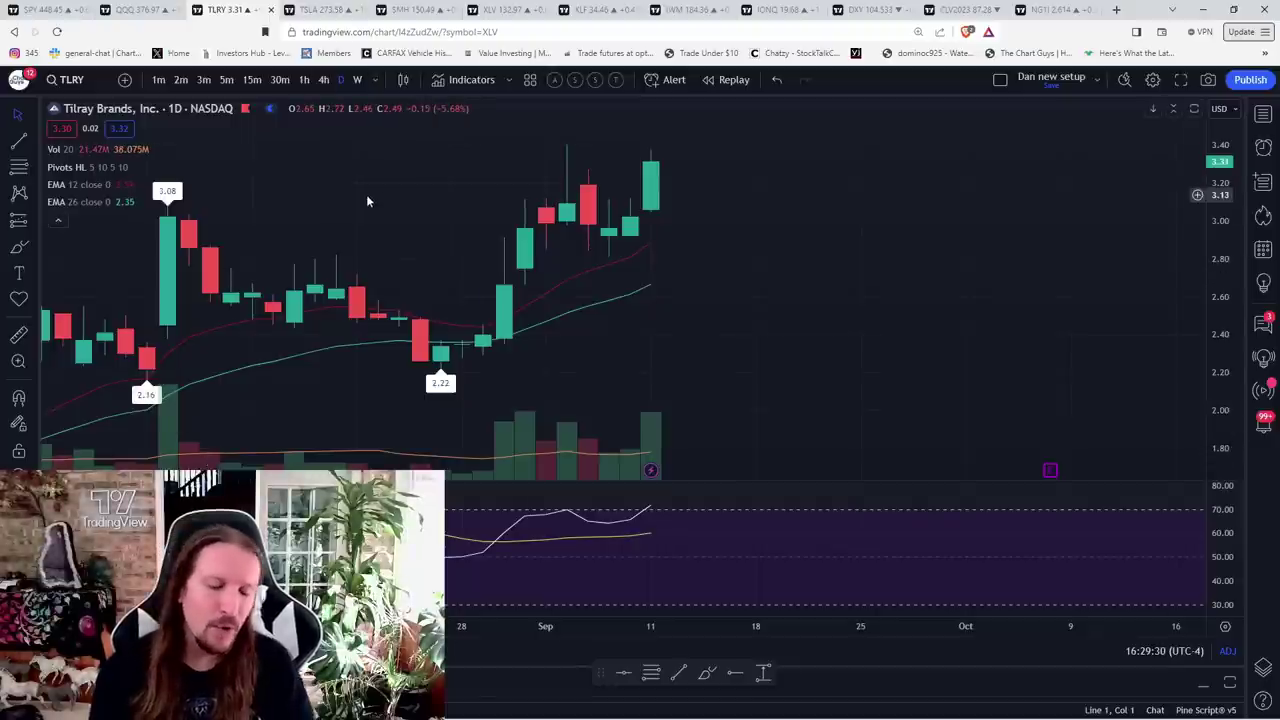
Step: Load the MNMD daily chart and clear the old yellow trend lines around its recent candles
type("mn md")
key("Return")
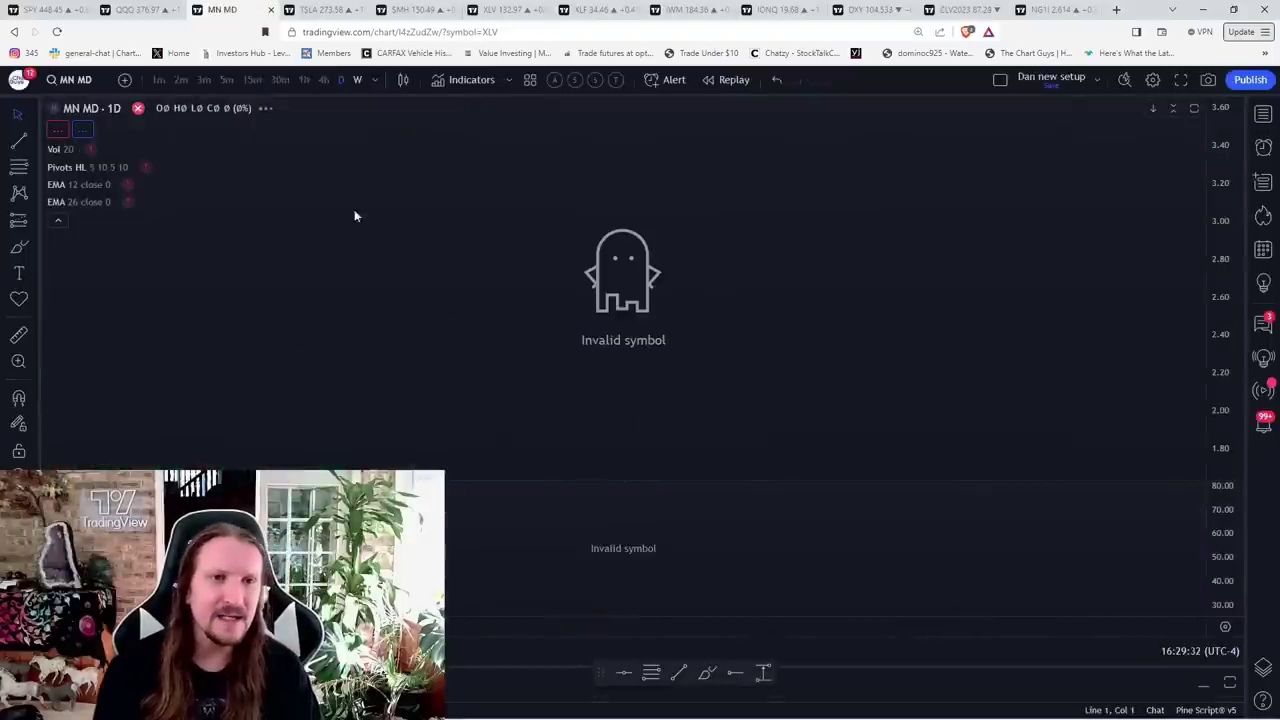
type("mnmd")
key("Return")
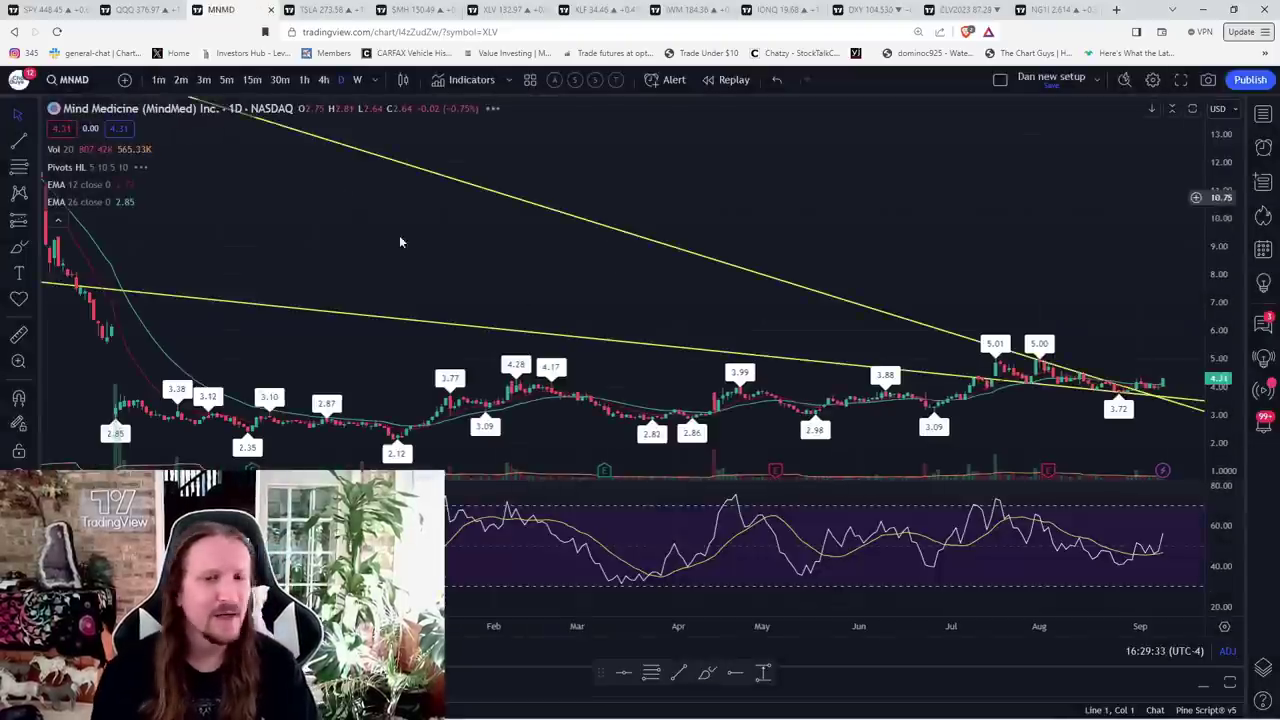
scroll(760, 390, "up", 5)
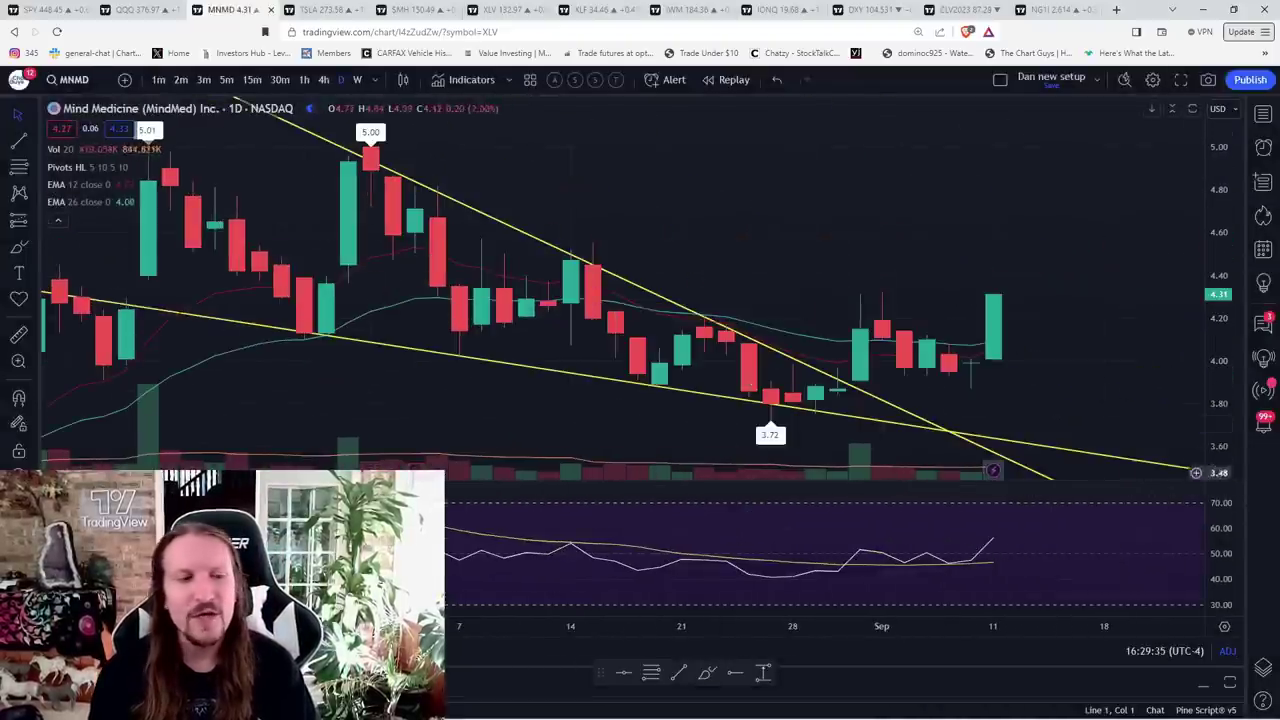
key("ctrl+alt+h")
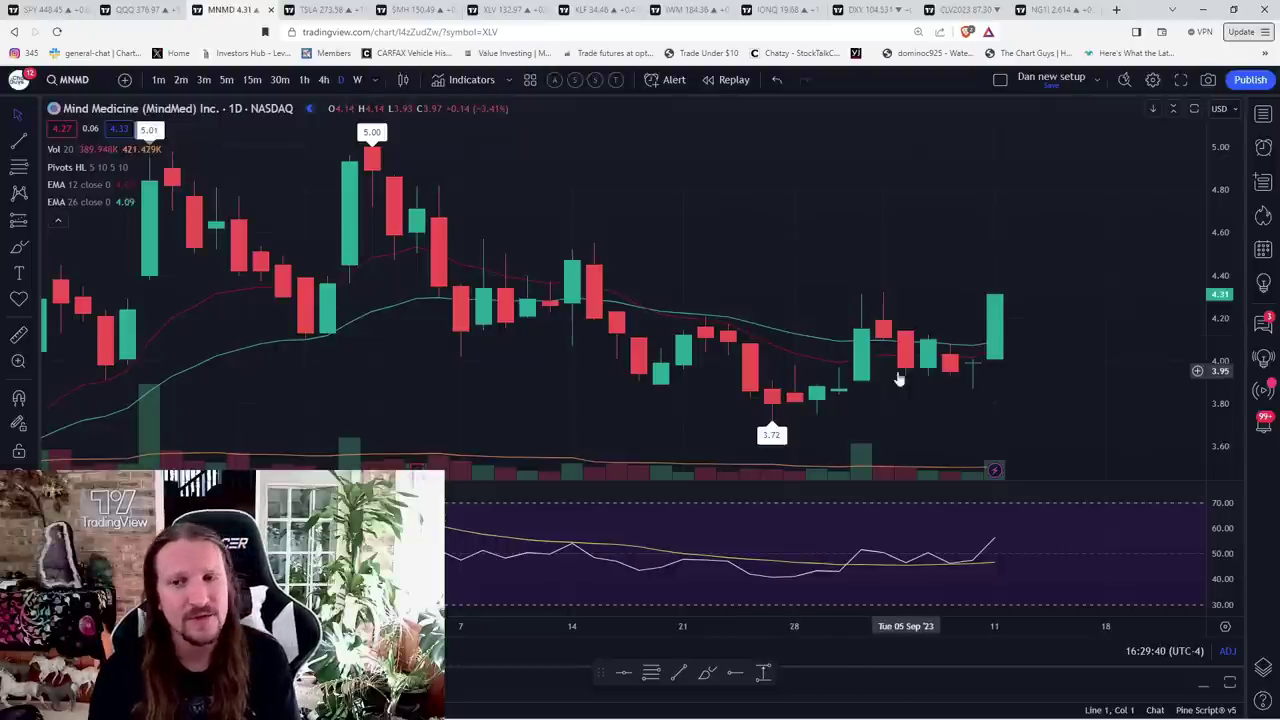
Step: Brush lines under MNMD's September pullback low and above its early-September highs, and trace the swings up from the 3.72 low
left_click(17, 247)
left_click_drag(932, 388, 1015, 390)
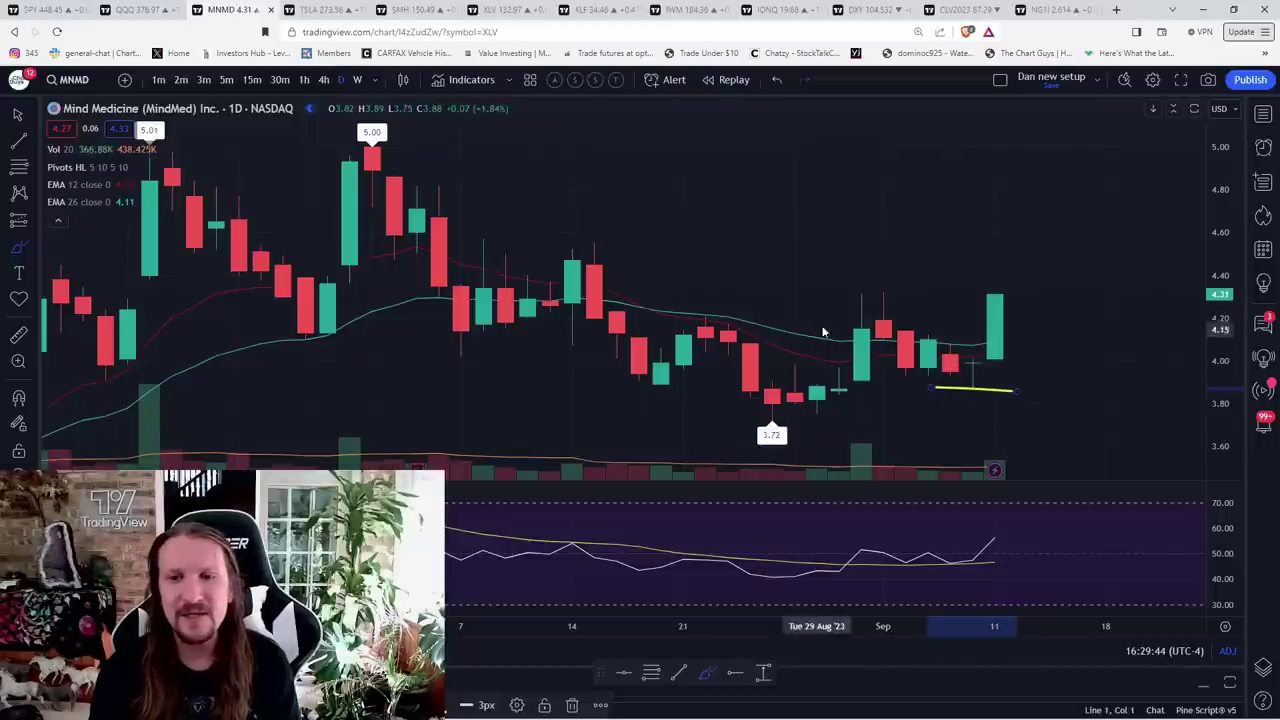
left_click_drag(842, 294, 906, 294)
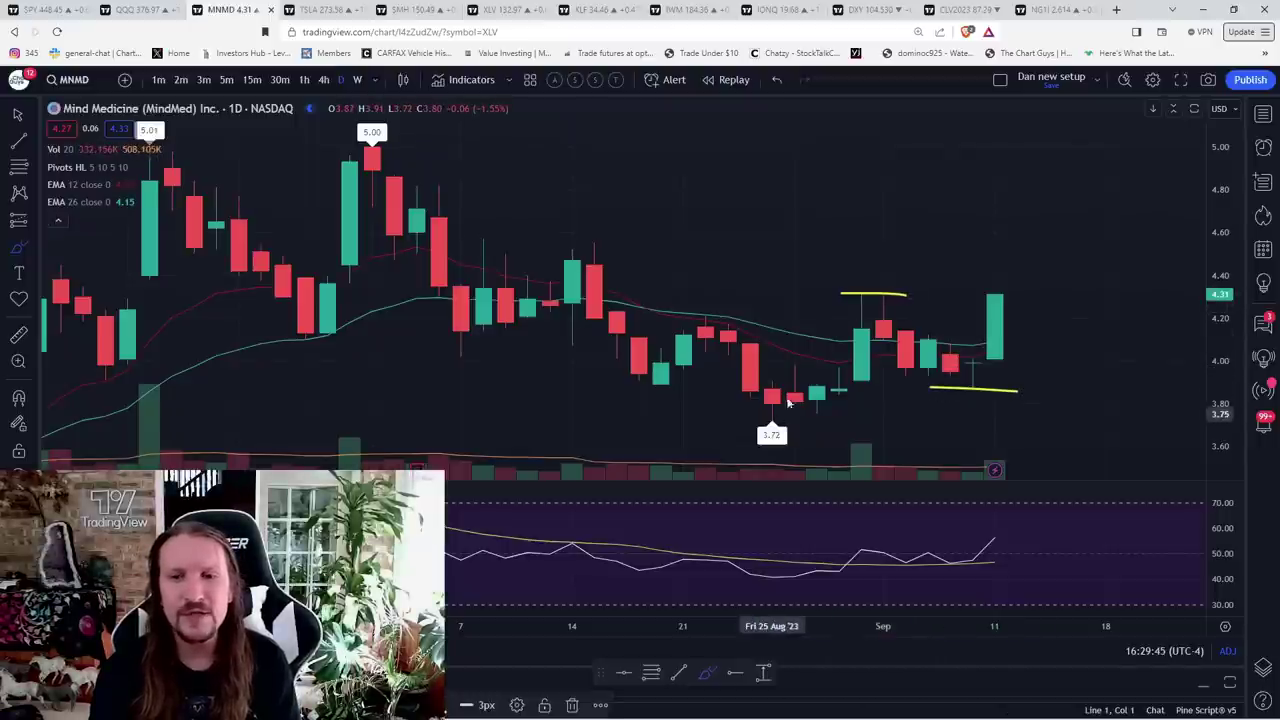
mouse_move(772, 404)
left_mouse_down()
mouse_move(866, 296)
mouse_move(972, 348)
left_mouse_up()
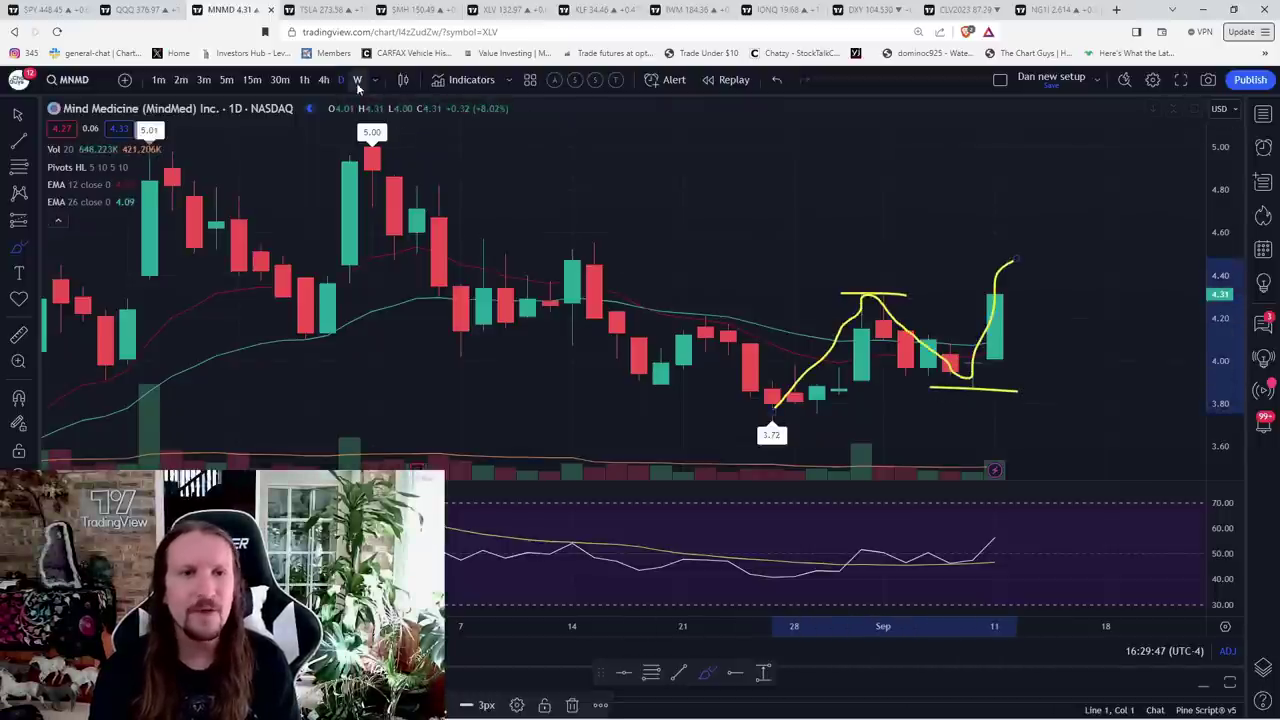
Step: On MNMD's weekly chart, brush horizontal lines beneath the August low and across the twin highs near 5.00
left_click(357, 80)
scroll(666, 274, "up", 3)
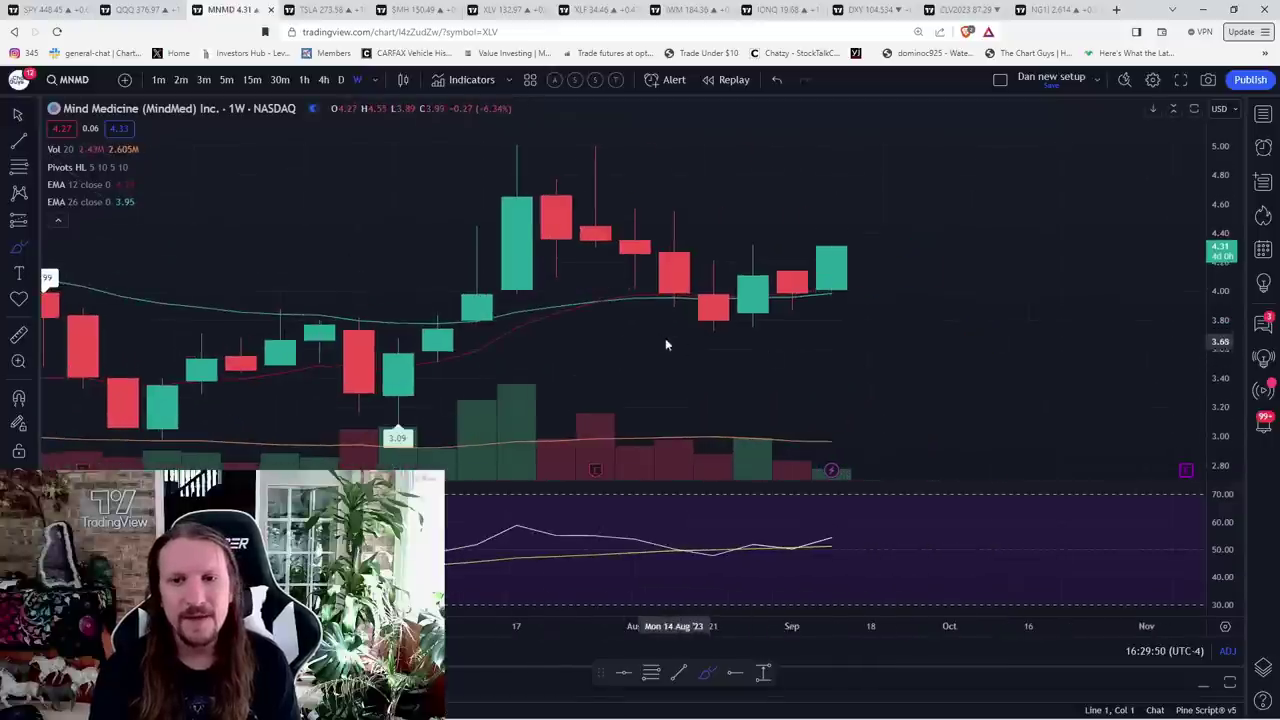
scroll(627, 325, "down", 1)
left_click_drag(627, 332, 652, 190)
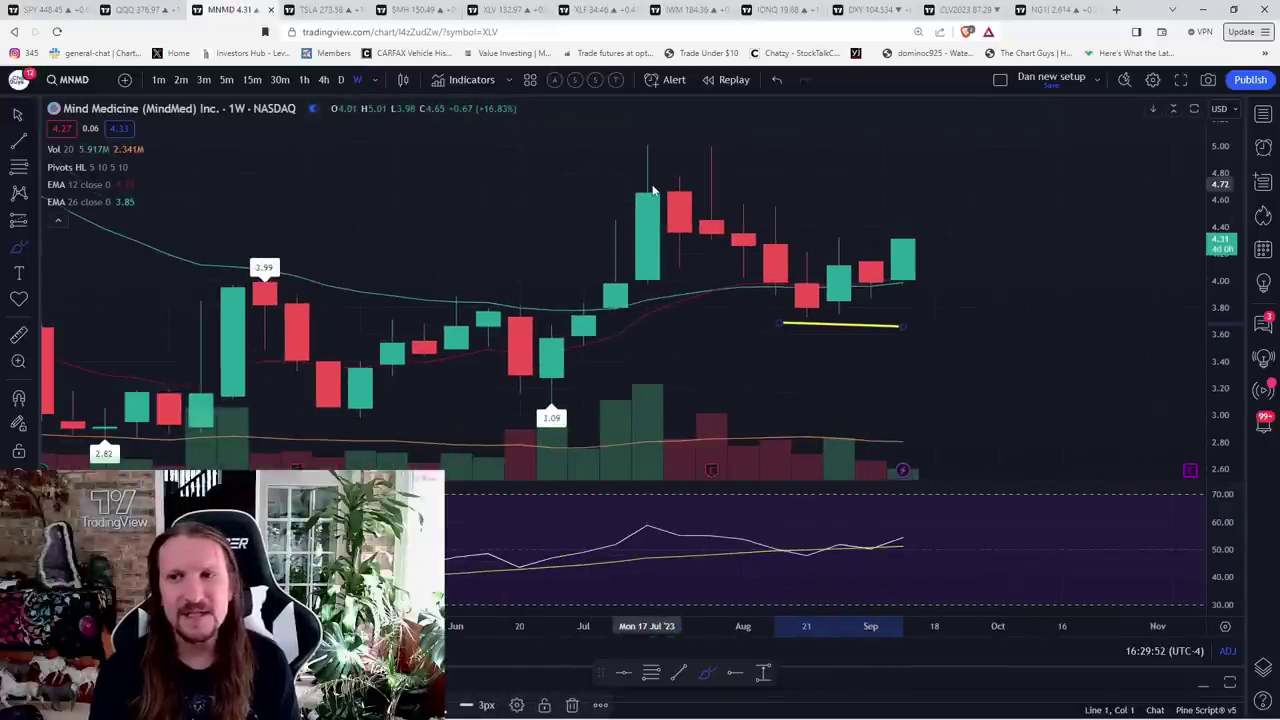
left_click_drag(622, 150, 740, 149)
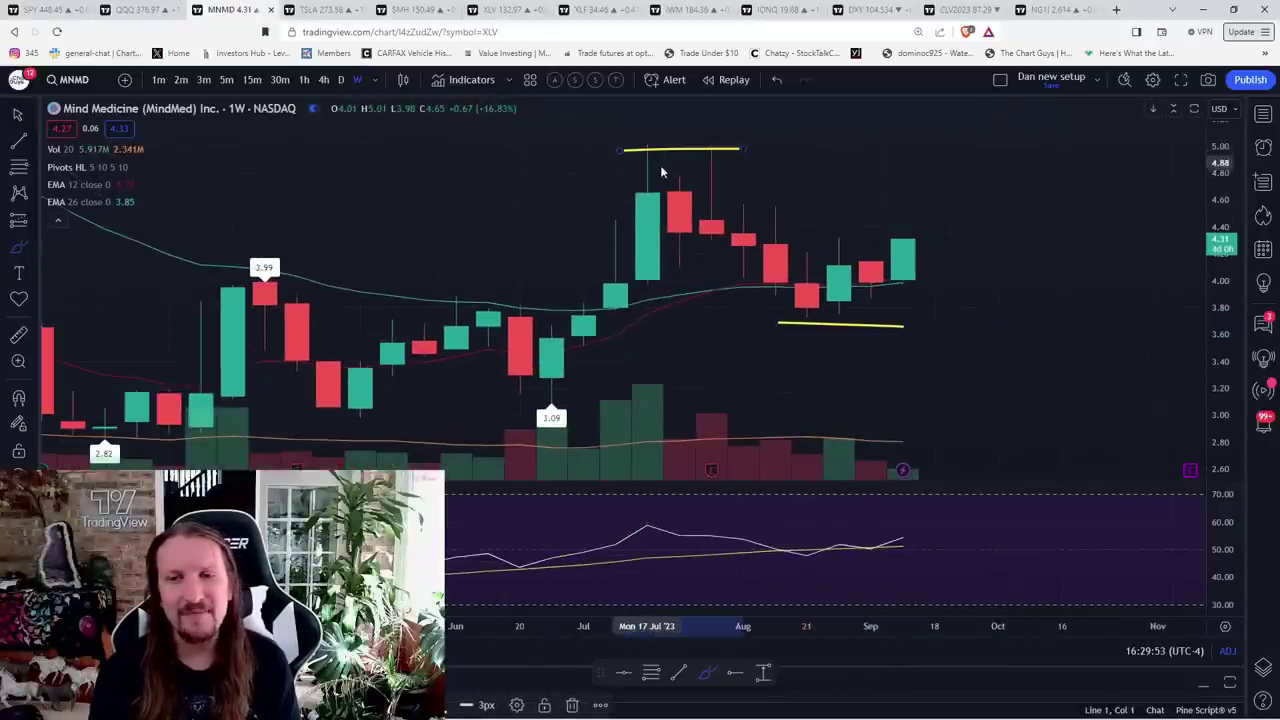
Step: Return MNMD to the daily timeframe and load the CMPS chart
left_click(341, 80)
scroll(894, 368, "down", 2)
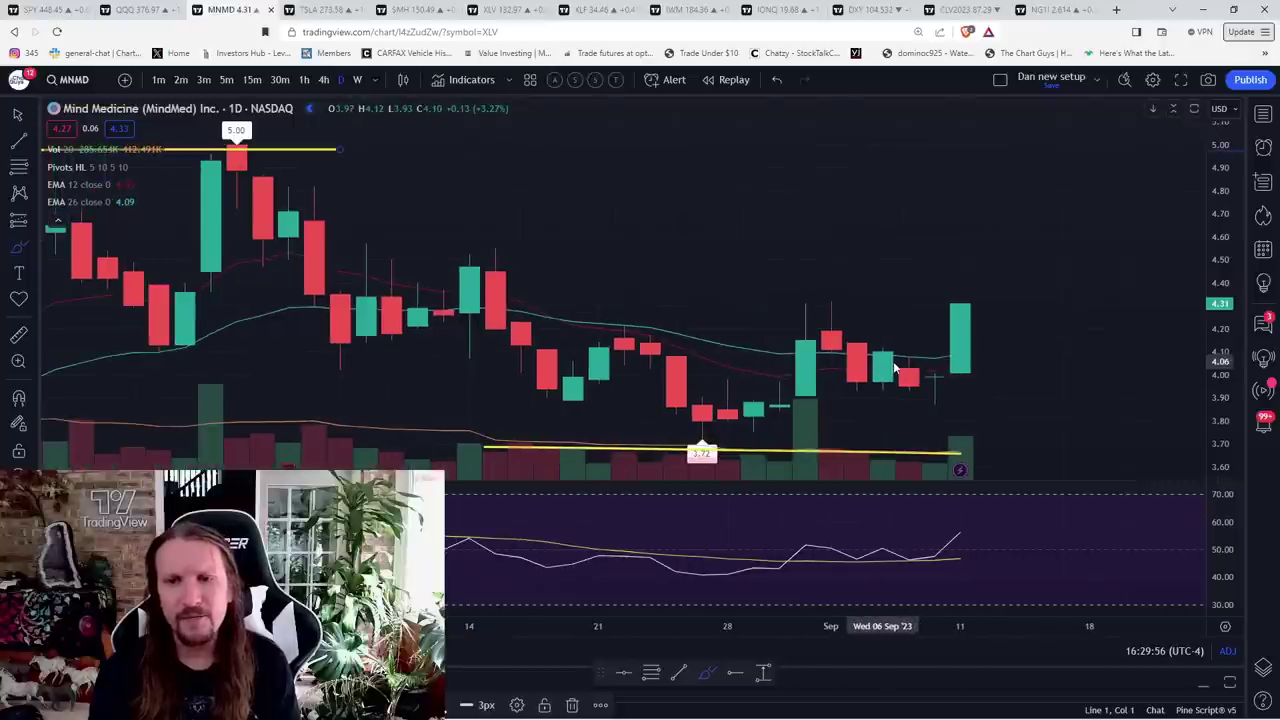
type("CMPS")
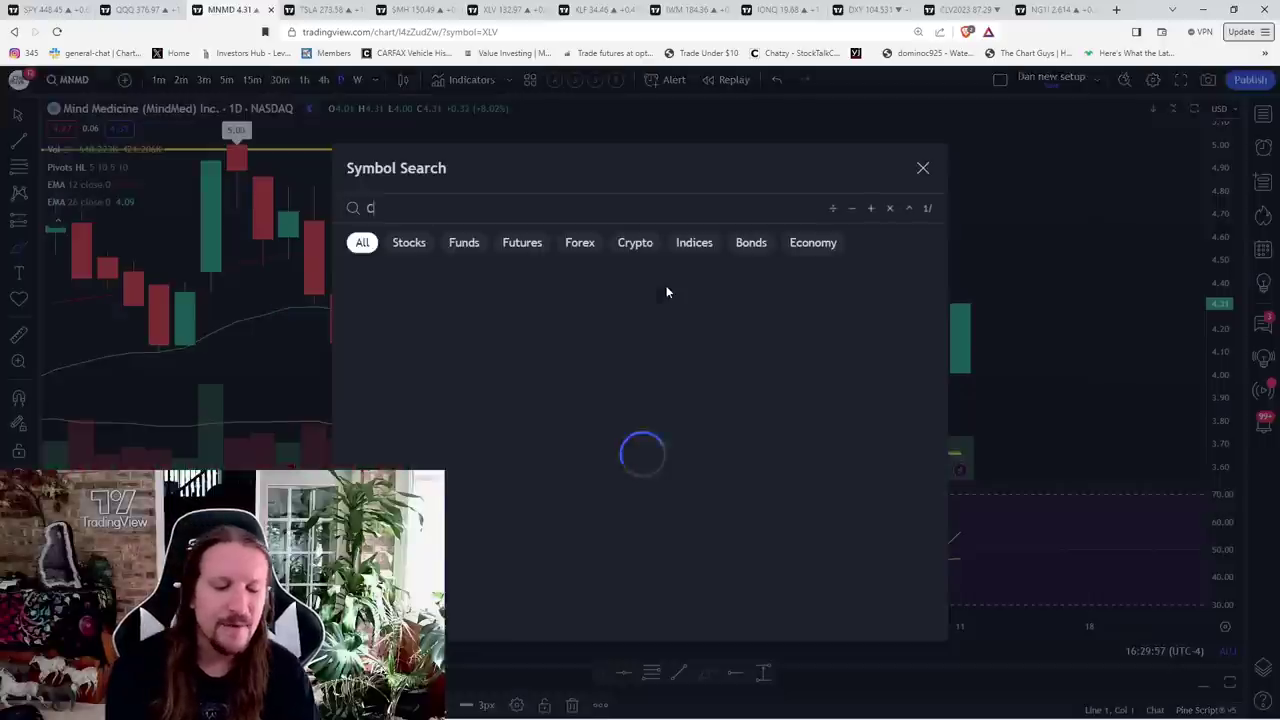
key("Return")
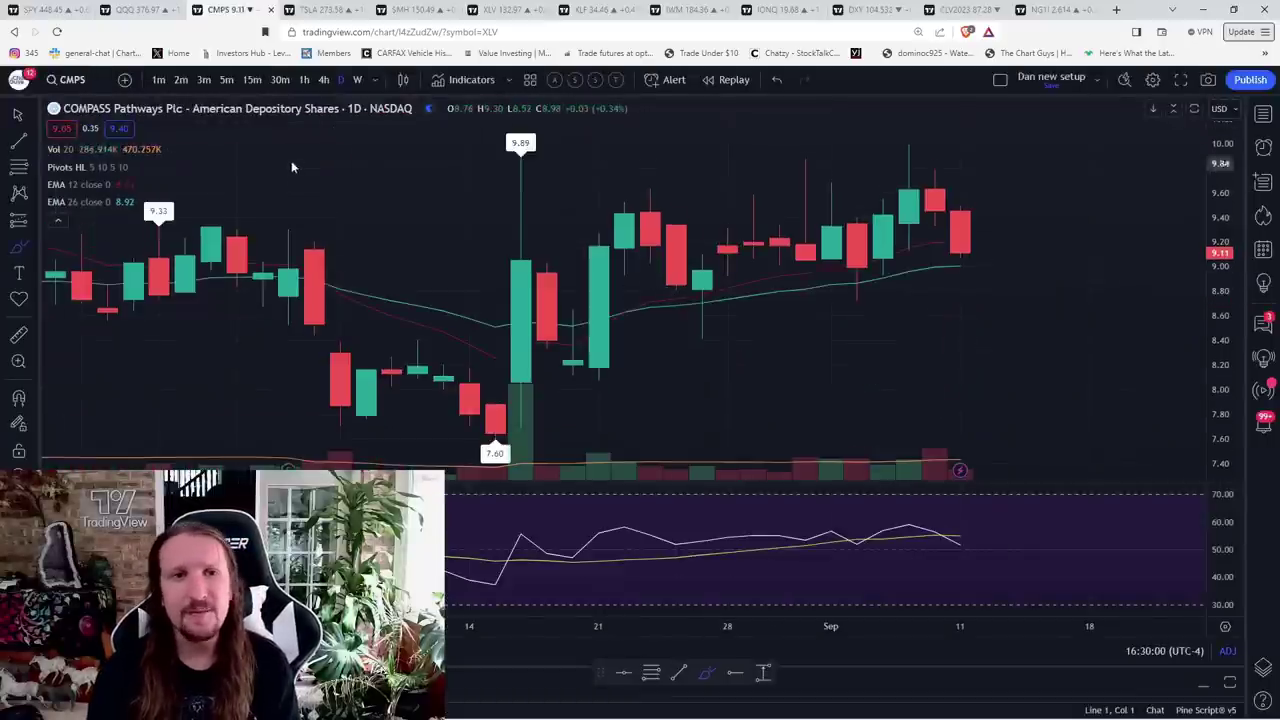
Step: On CMPS's weekly chart, brush a wave through the price swings from the 6.97 low past September into a projected dip and rebound
left_click(357, 80)
scroll(706, 269, "down", 3)
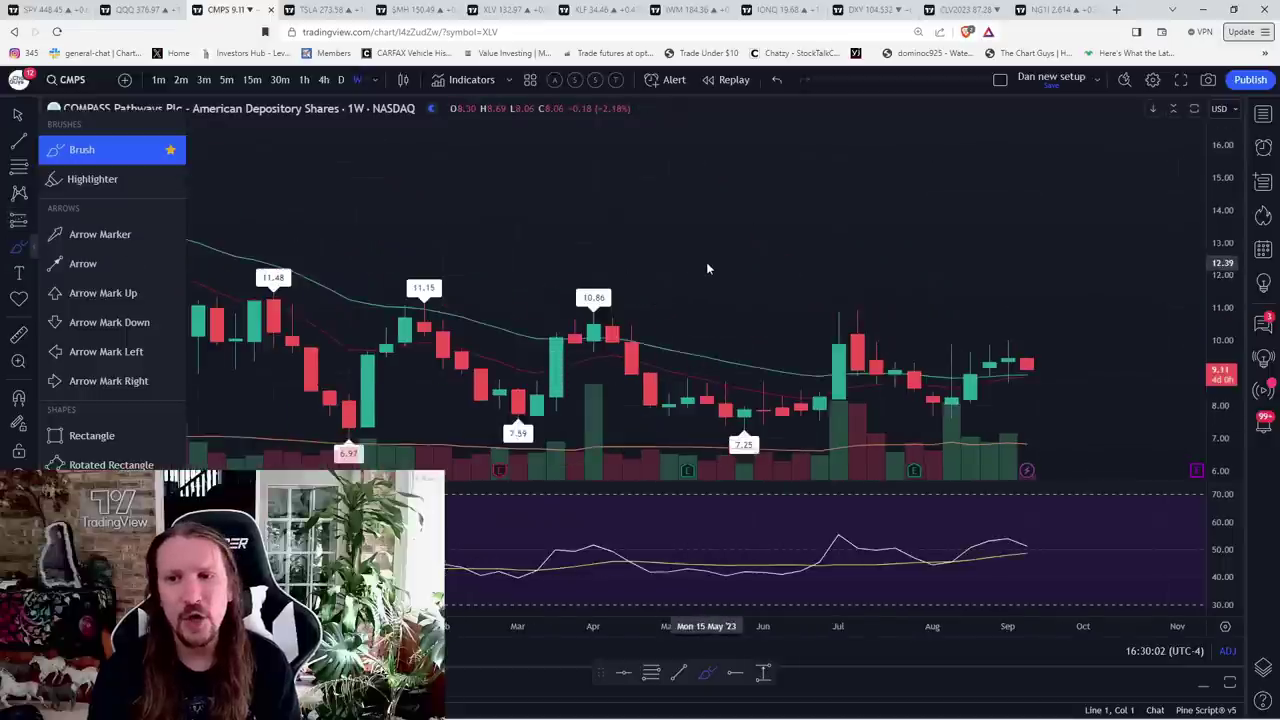
left_click_drag(275, 420, 372, 236)
mouse_move(381, 287)
left_mouse_down()
mouse_move(530, 262)
mouse_move(708, 426)
mouse_move(808, 262)
mouse_move(917, 415)
mouse_move(991, 314)
mouse_move(1066, 380)
mouse_move(1111, 342)
left_mouse_up()
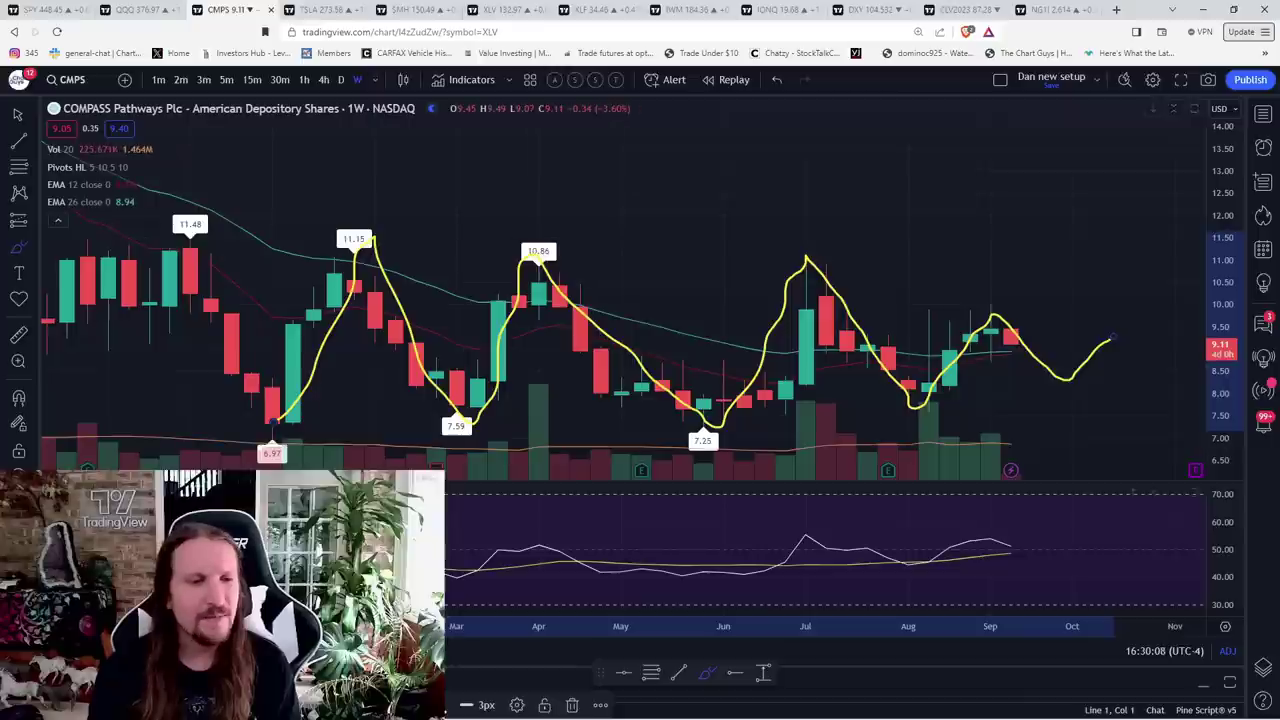
Step: Delete the brushed wave from the CMPS chart and show TSLA on the 4-hour timeframe
key("Delete")
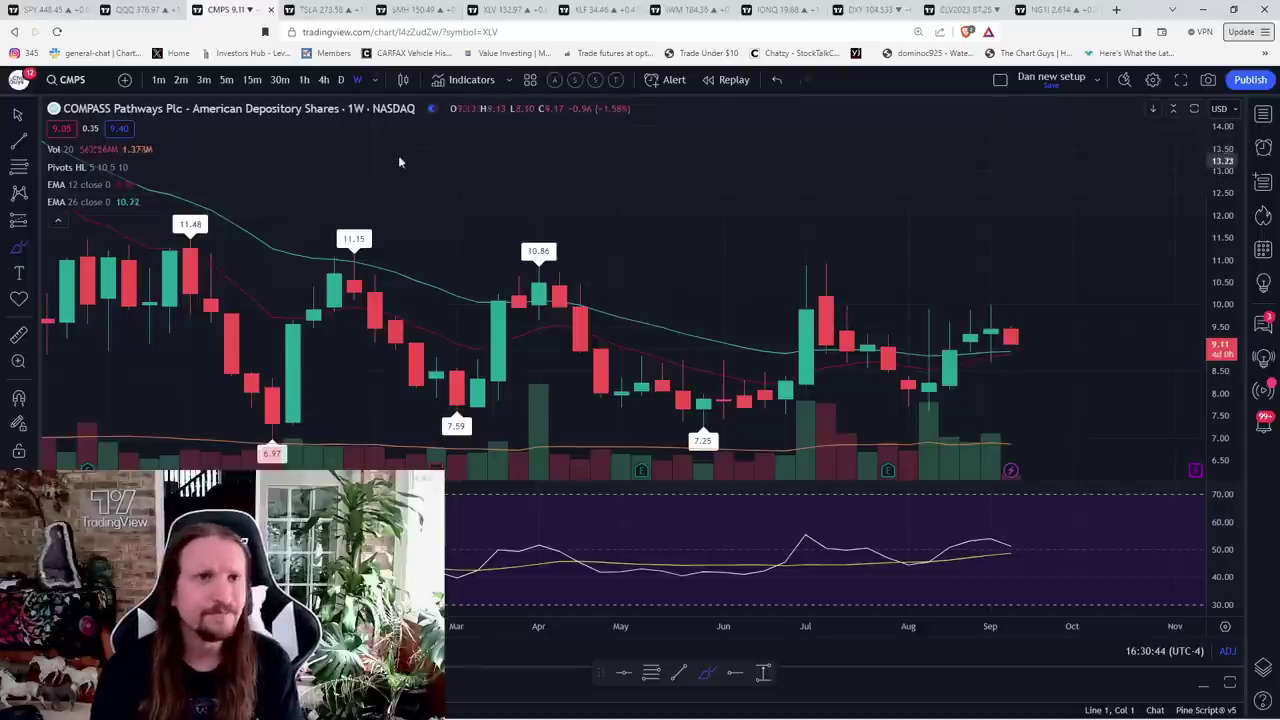
left_click(318, 9)
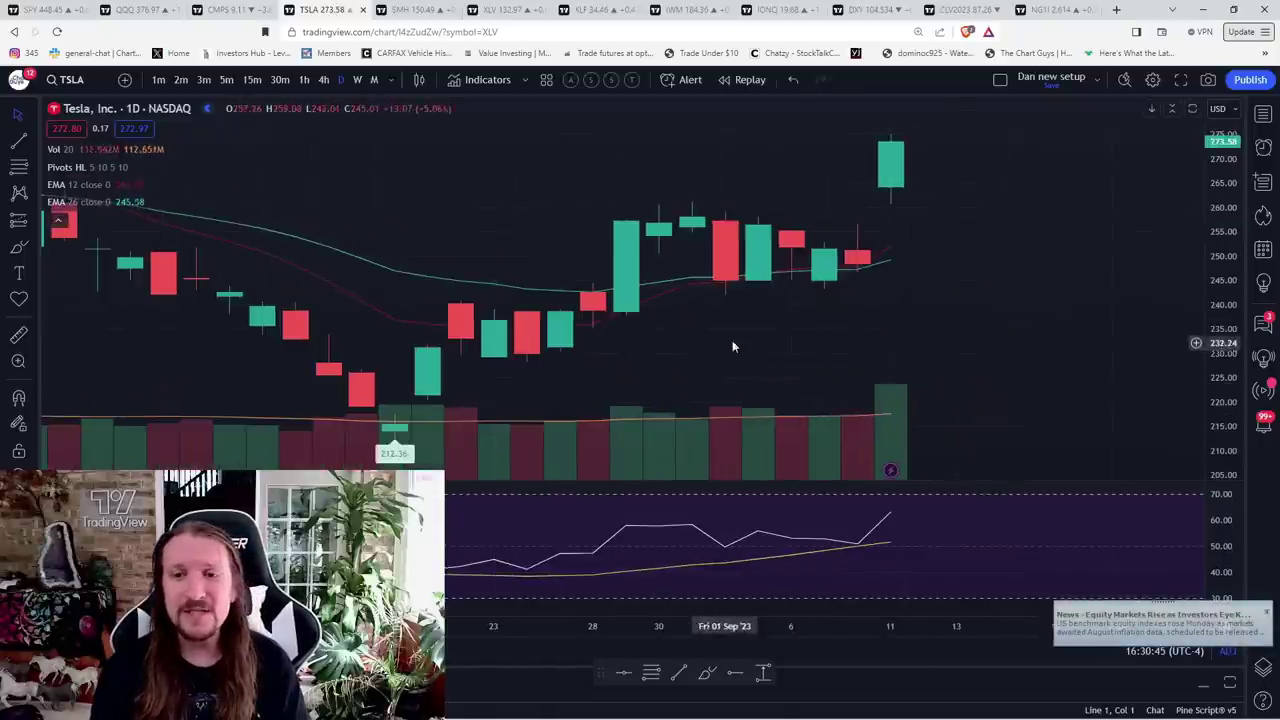
left_click(323, 80)
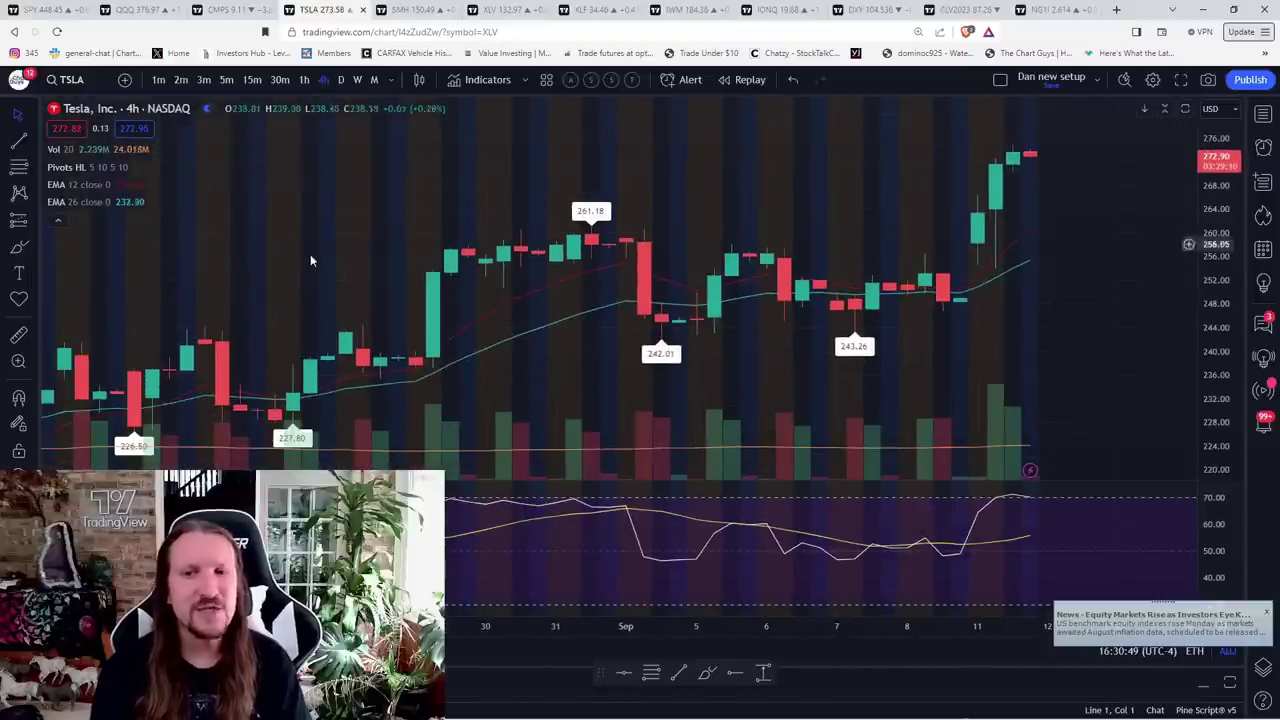
Step: Brush TSLA's 4-hour swings from the 261.18 high into September 8, and view them on the 1-hour timeframe with a line across the 256.52 high
left_click(30, 250)
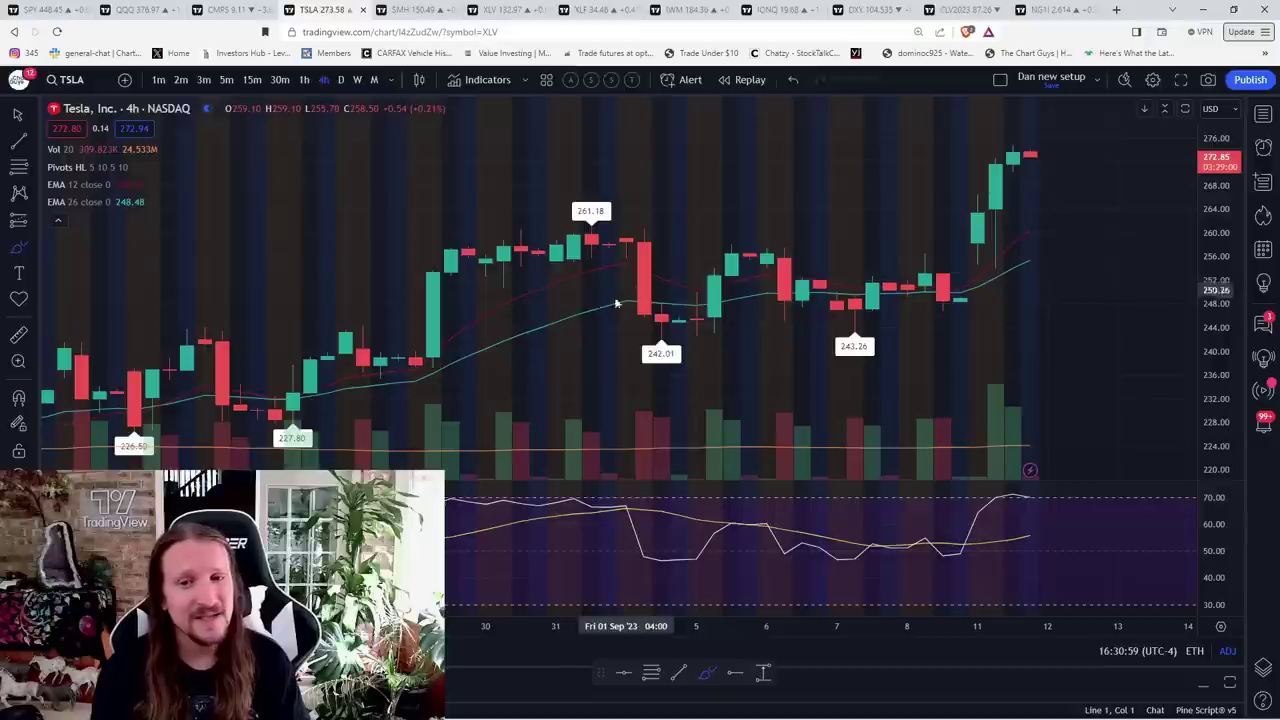
mouse_move(588, 222)
left_mouse_down()
mouse_move(660, 333)
mouse_move(752, 242)
mouse_move(842, 326)
mouse_move(907, 261)
mouse_move(950, 258)
mouse_move(957, 300)
left_mouse_up()
left_click(305, 80)
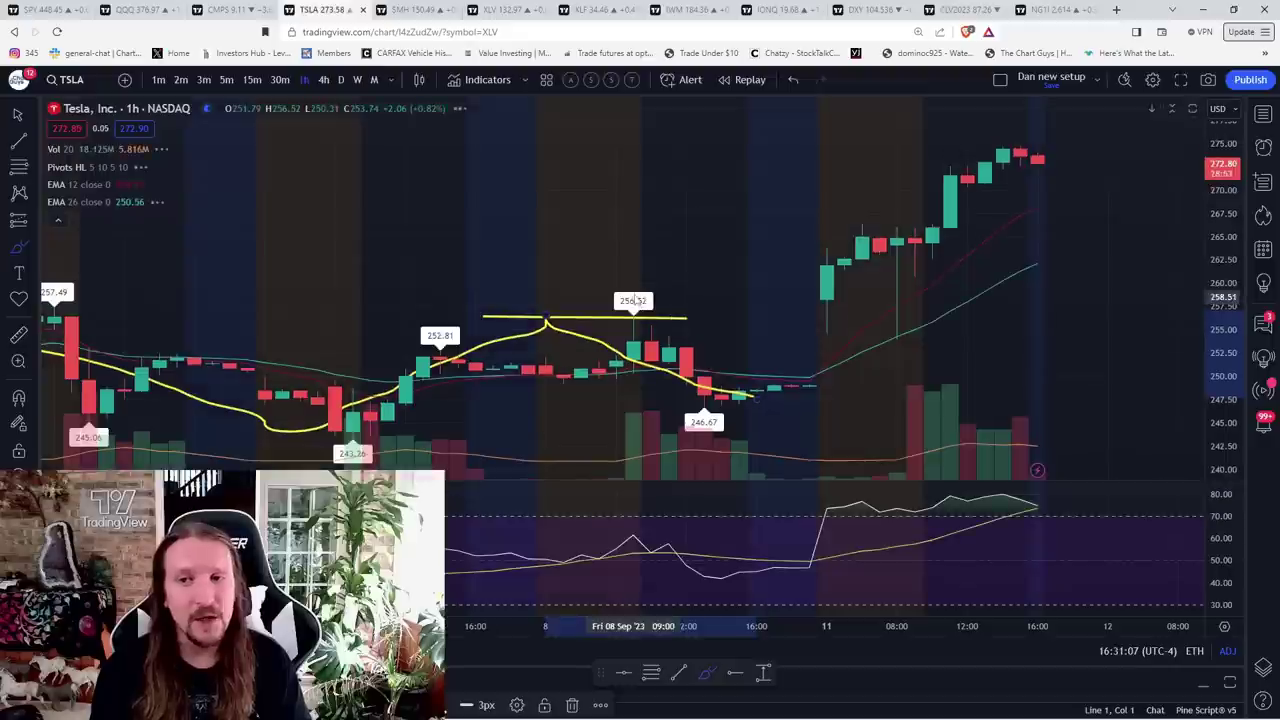
Step: On TSLA's daily chart, brush a line under the September 11 candle's body and a vertical stroke through it, and delete the marks
left_click(341, 80)
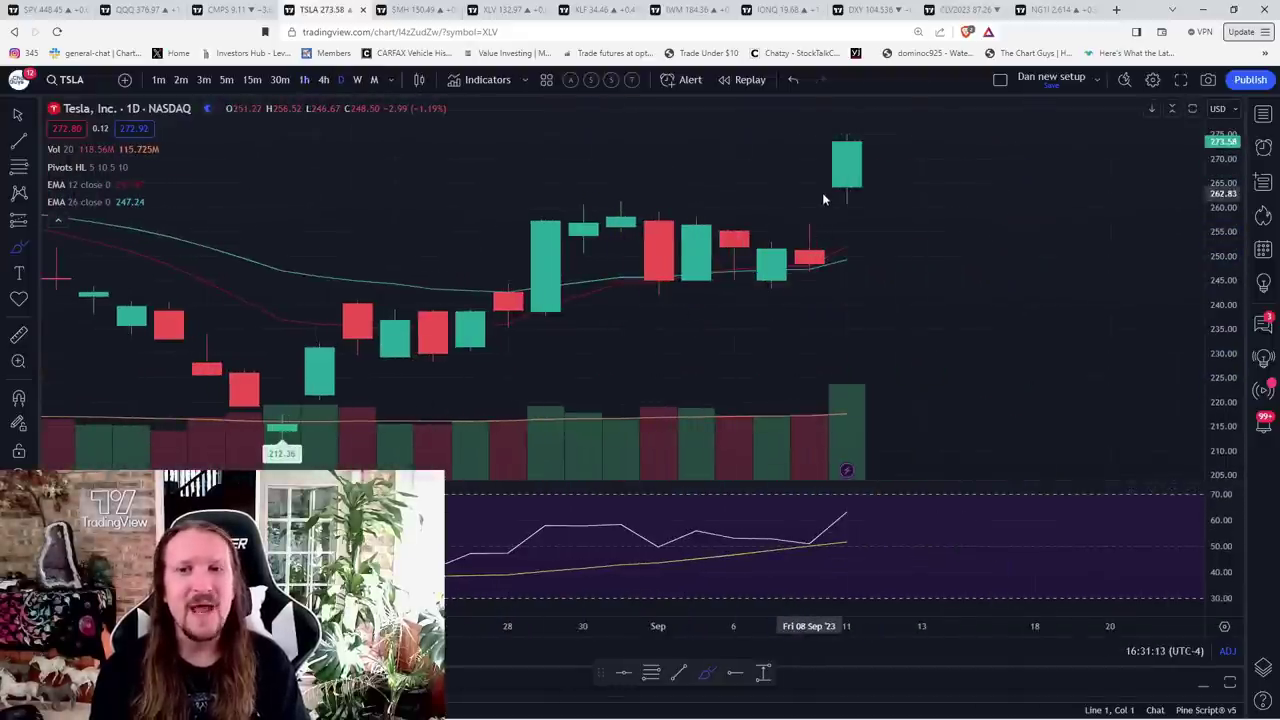
left_click_drag(810, 189, 885, 189)
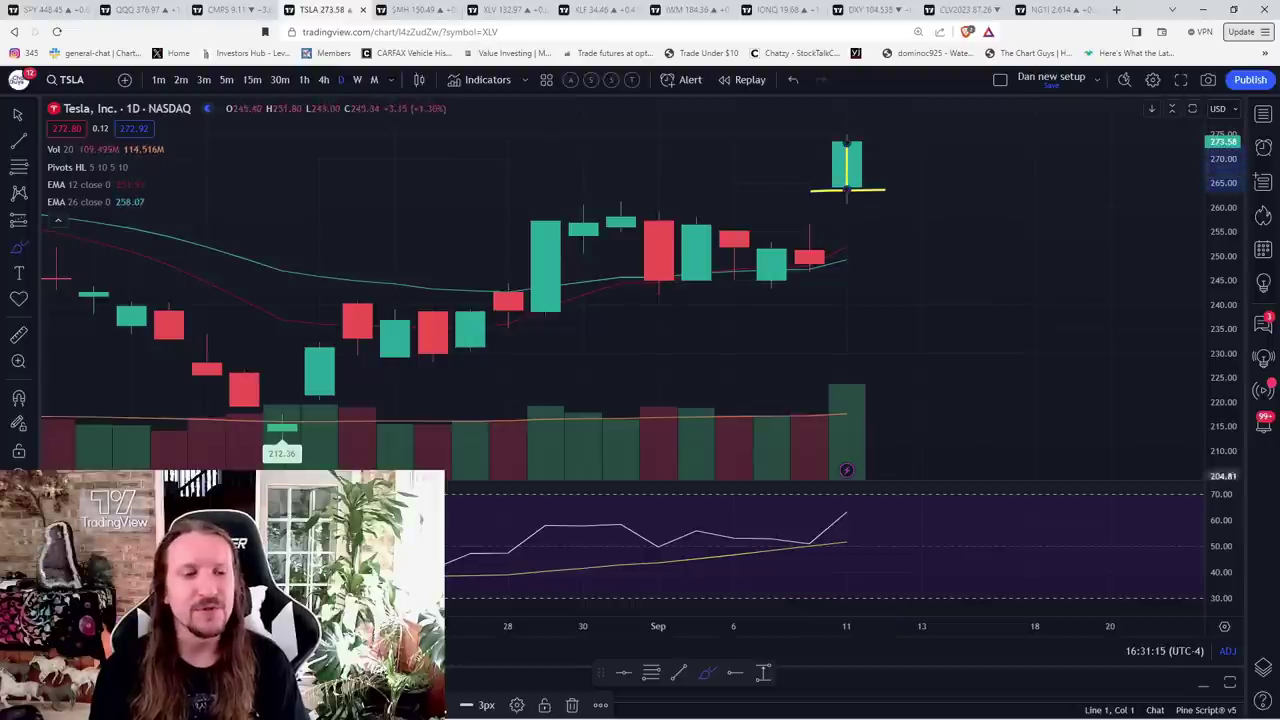
key("Delete")
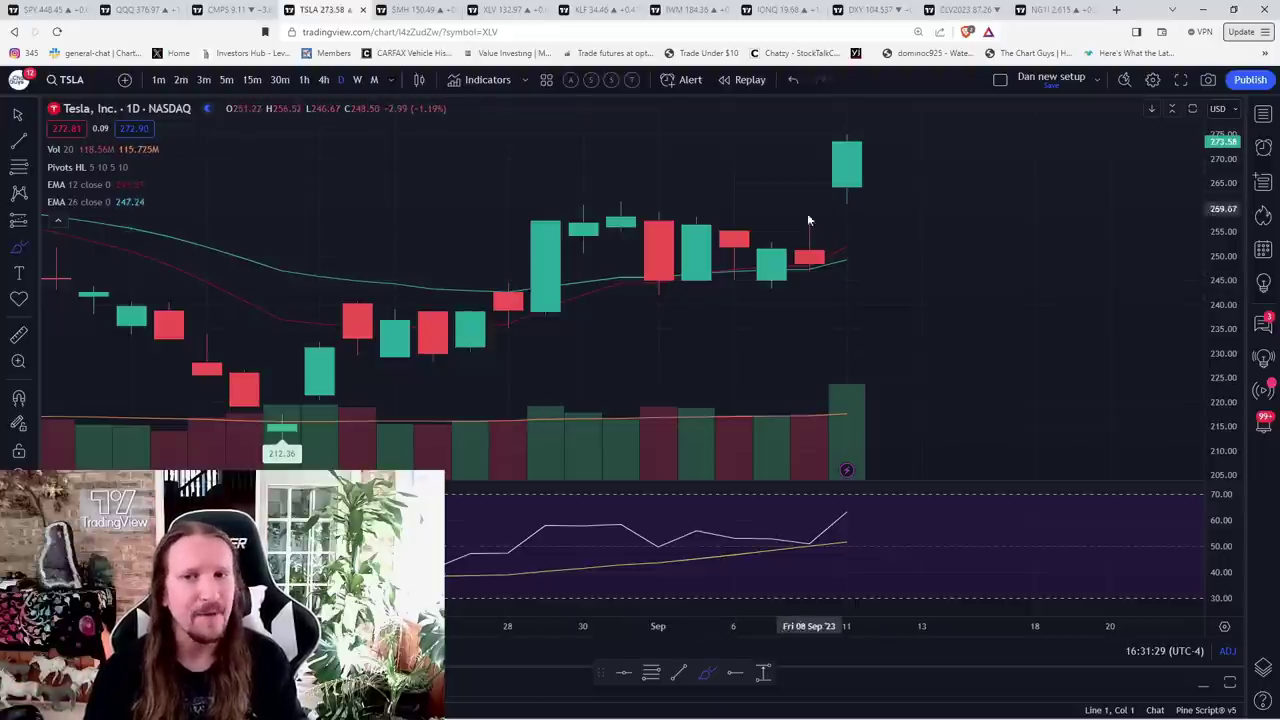
Step: Check TSLA's monthly chart, return to daily, and brush circles around the 212.36 August low and the 152.37 April low
left_click(374, 80)
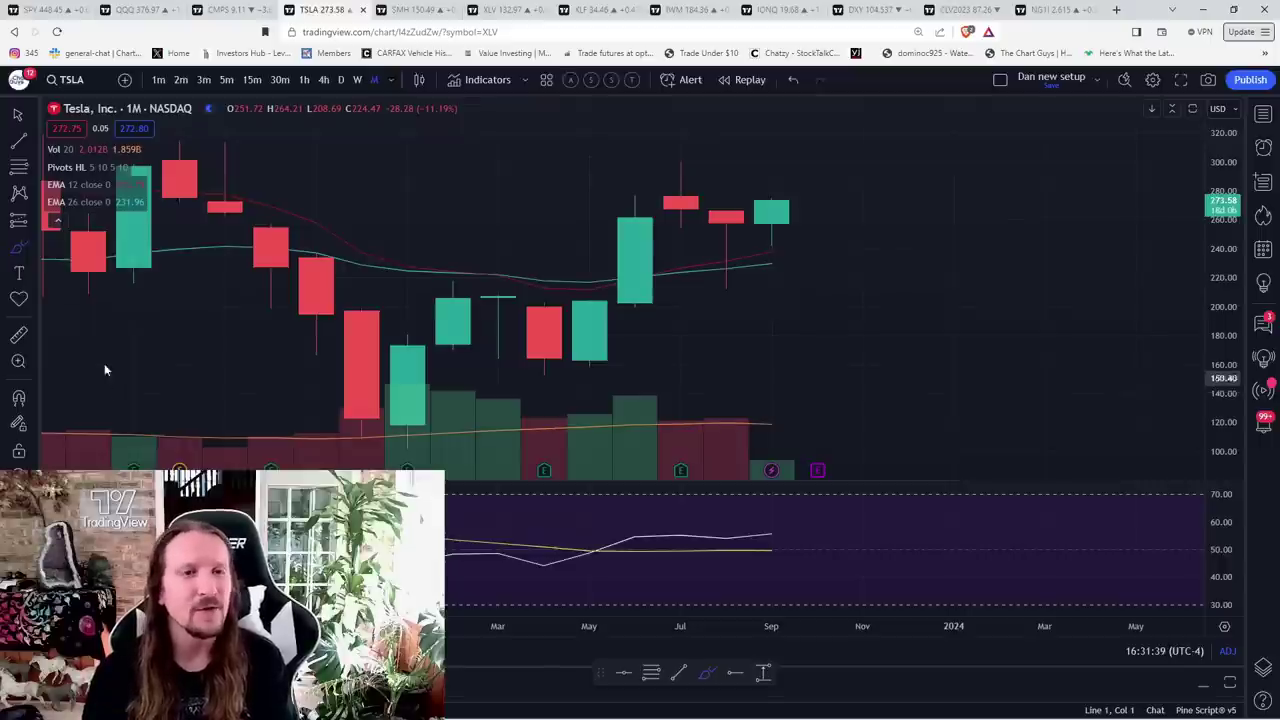
left_click(341, 80)
left_click(20, 248)
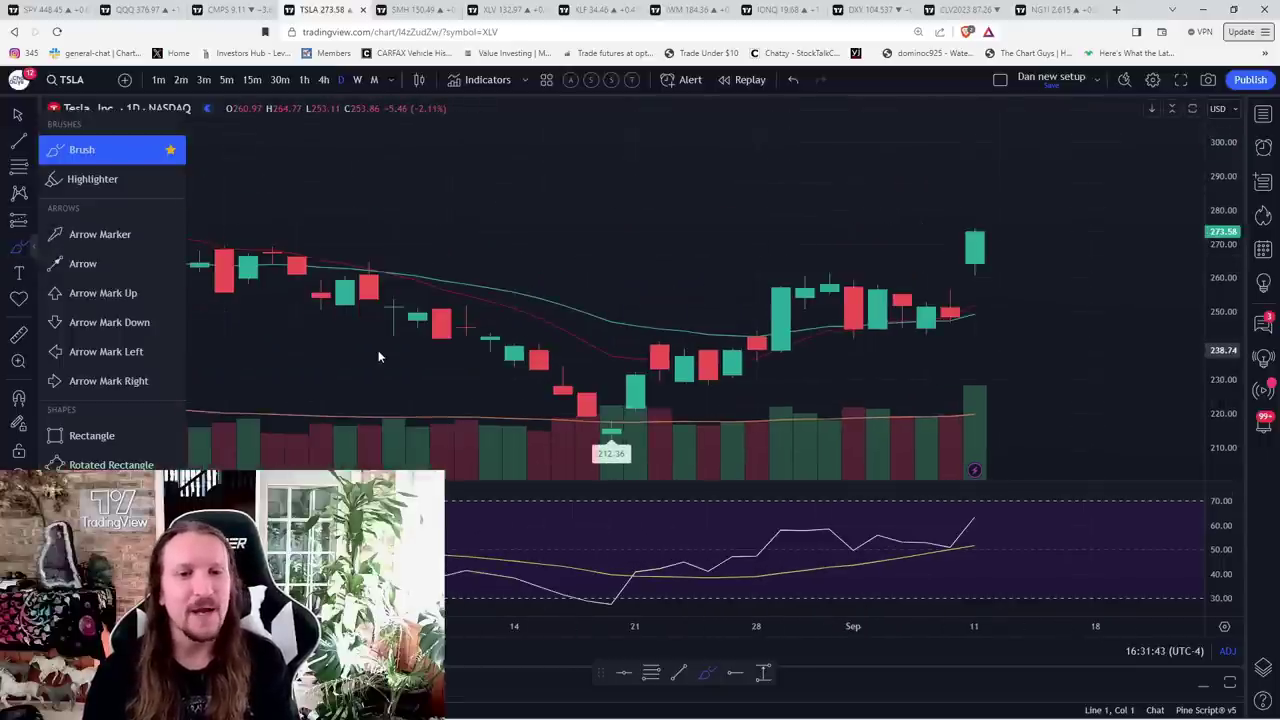
left_click(377, 350)
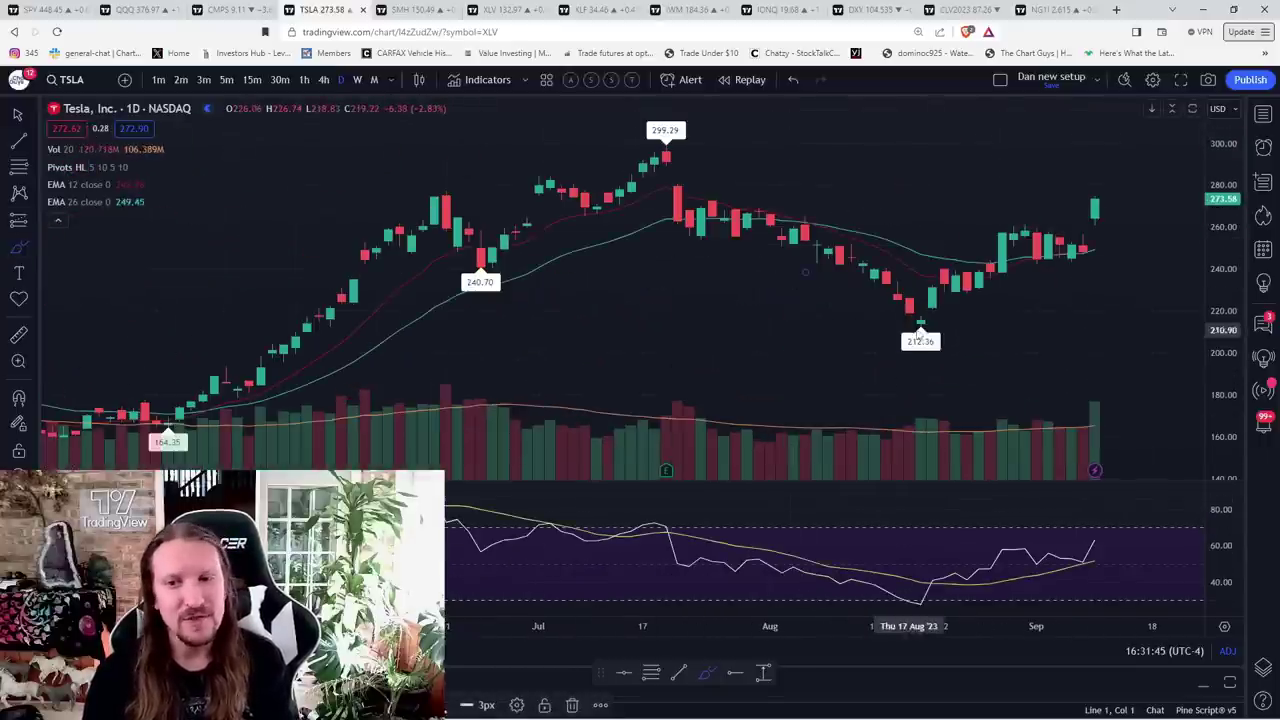
left_click_drag(905, 295, 914, 300)
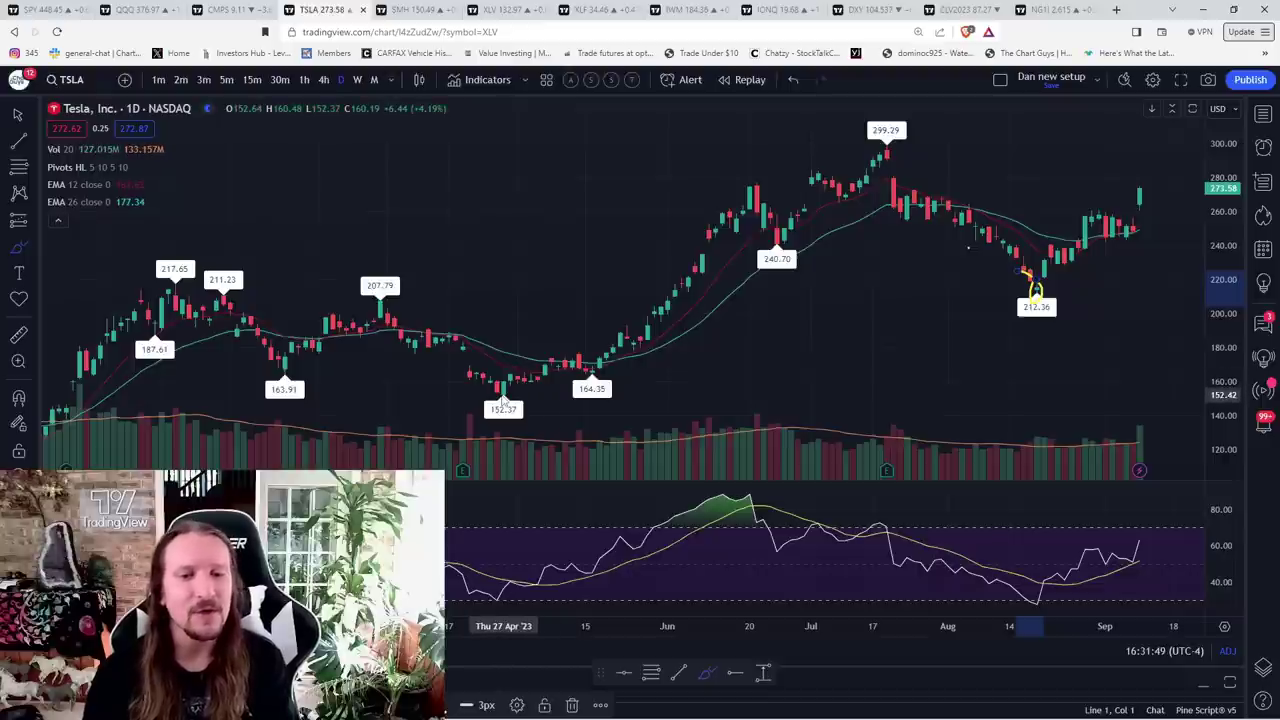
left_click_drag(498, 396, 512, 398)
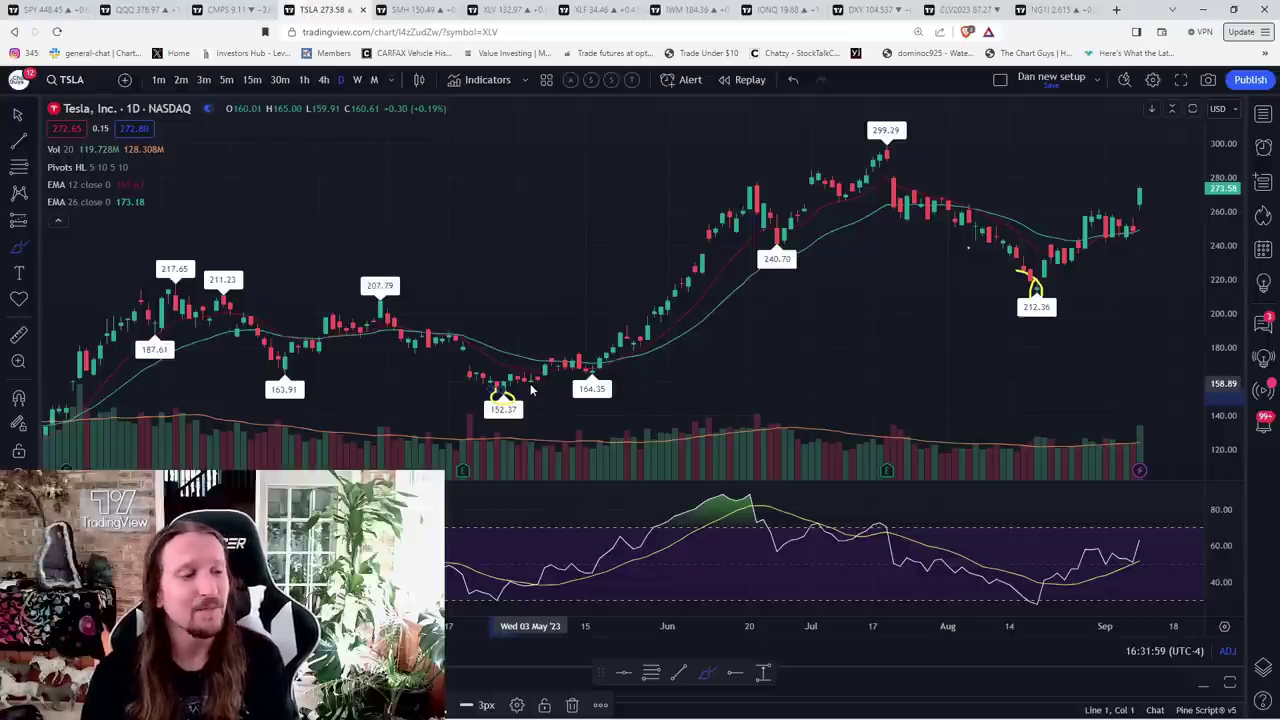
Step: Brush a line and loop around the July price gap just below TSLA's 299.29 peak, and review the price action since
scroll(783, 390, "up", 3)
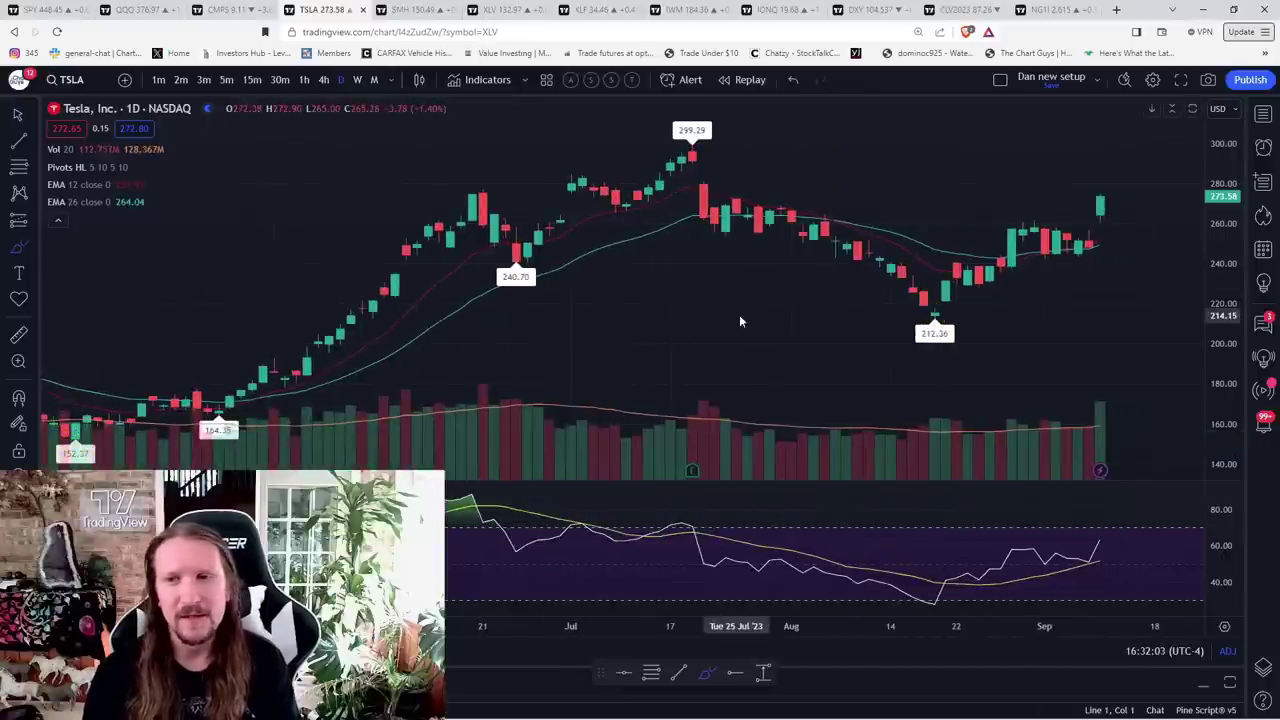
scroll(774, 316, "up", 3)
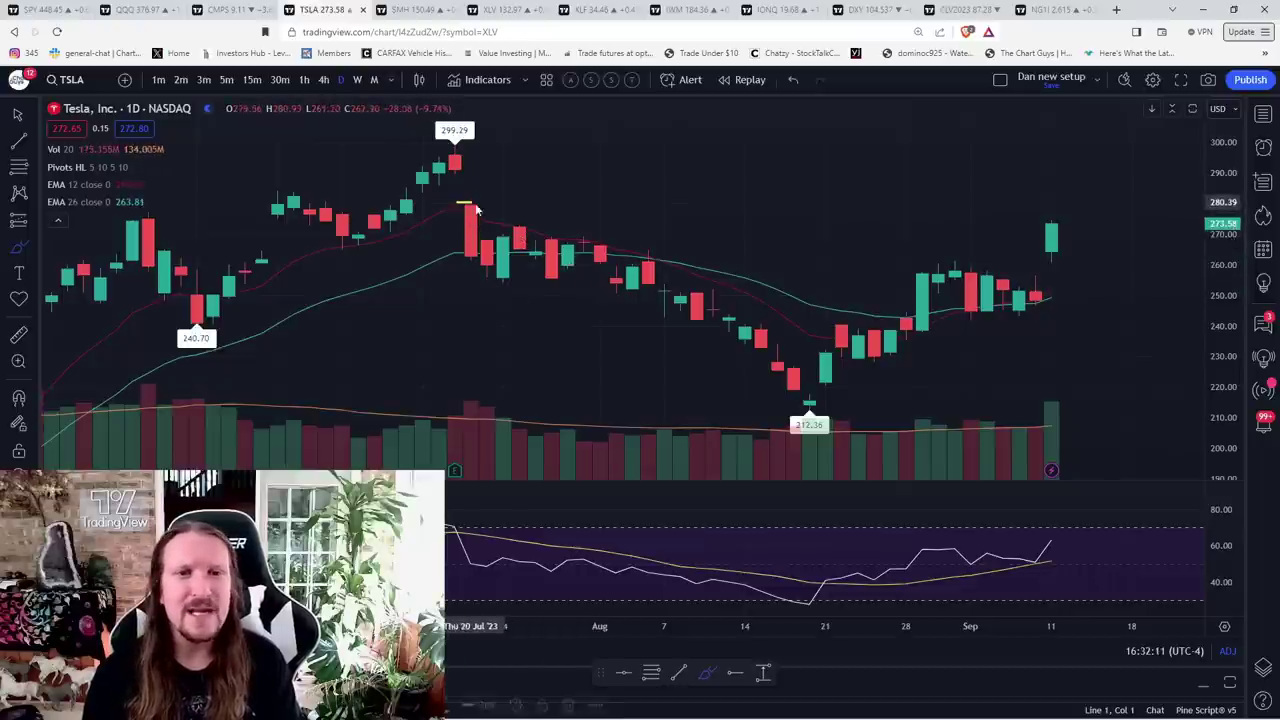
mouse_move(480, 208)
left_mouse_down()
mouse_move(457, 205)
mouse_move(500, 185)
mouse_move(448, 195)
left_mouse_up()
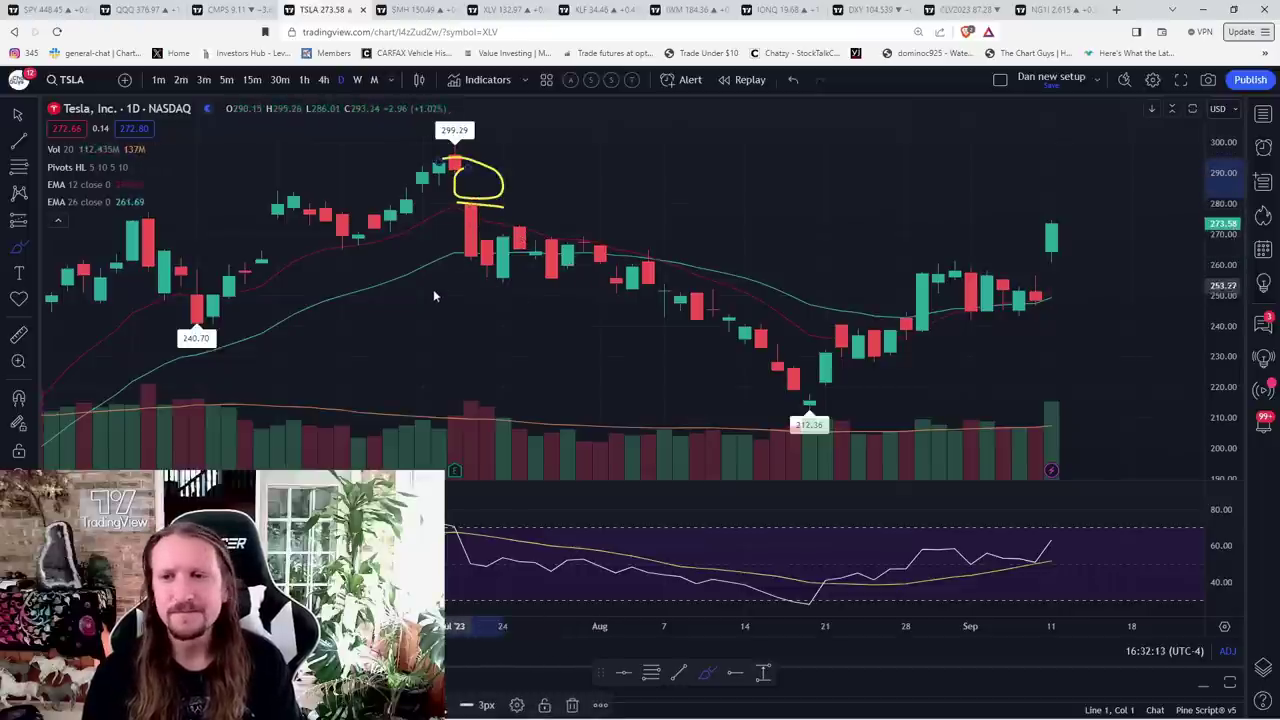
scroll(430, 294, "up", 3)
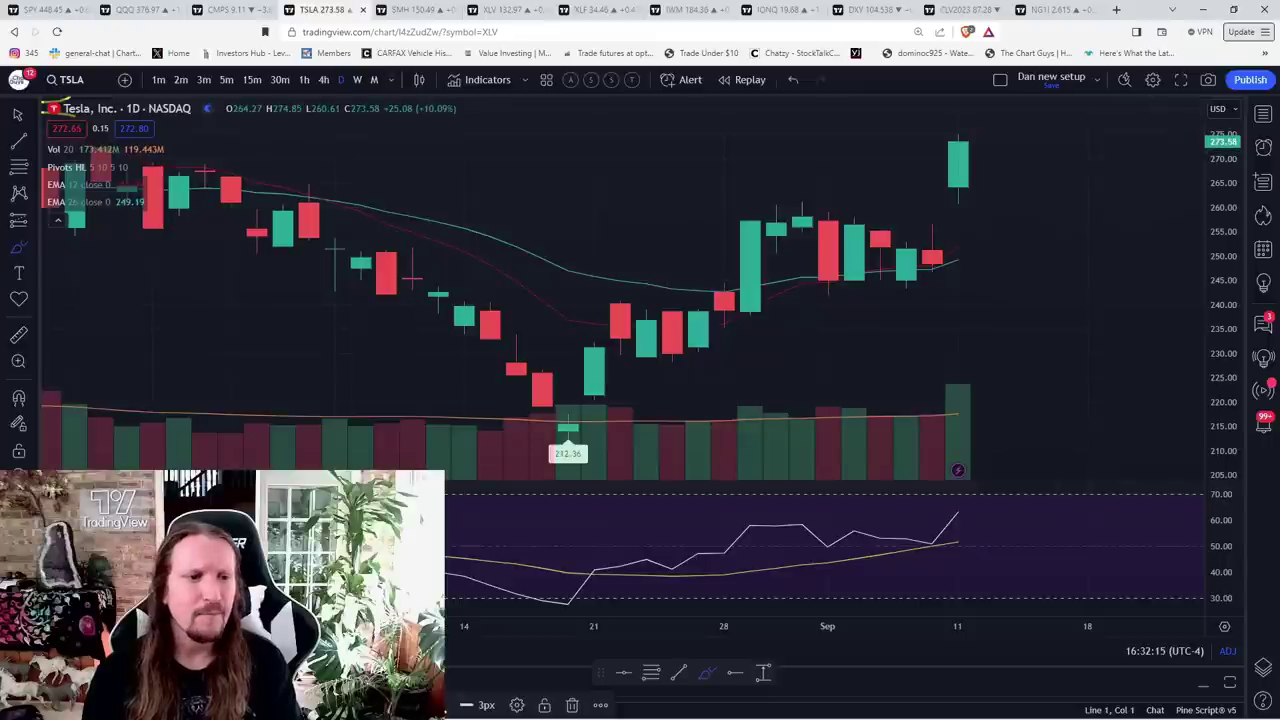
scroll(229, 318, "down", 3)
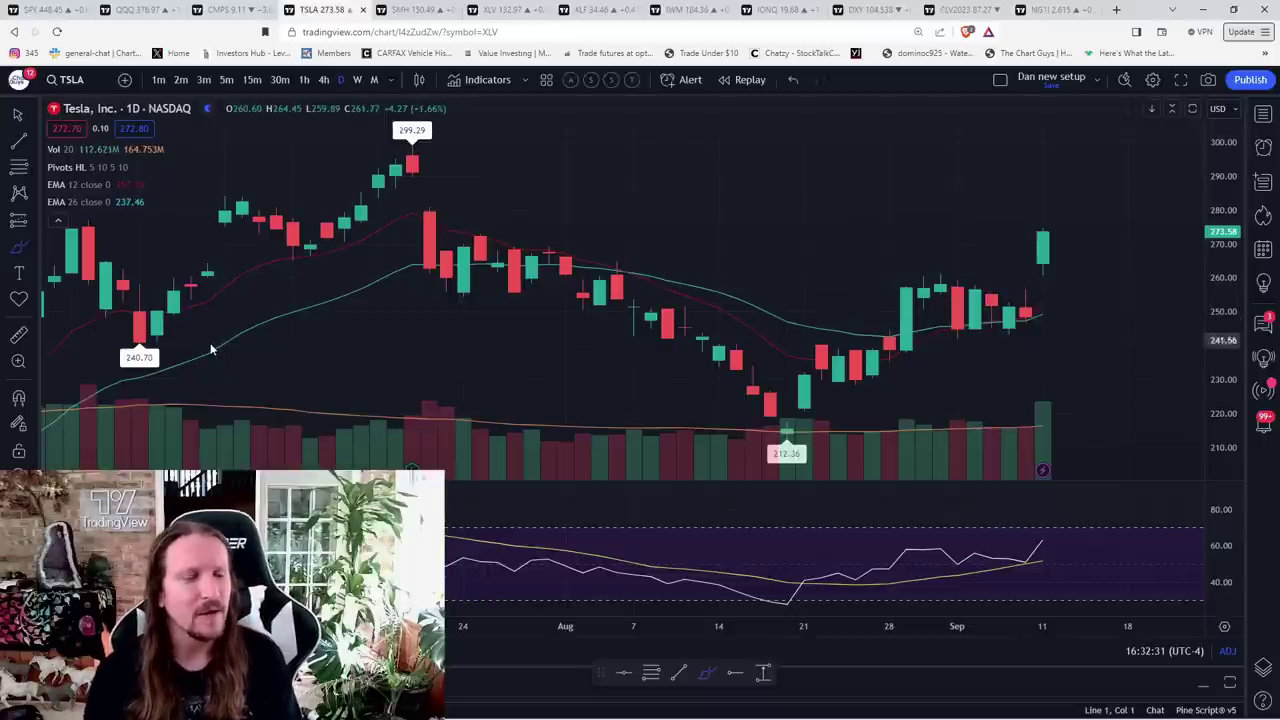
Step: Open the SMH chart, brush the move from the September 7 low up and down to the September 11 low, and delete it
left_click(400, 9)
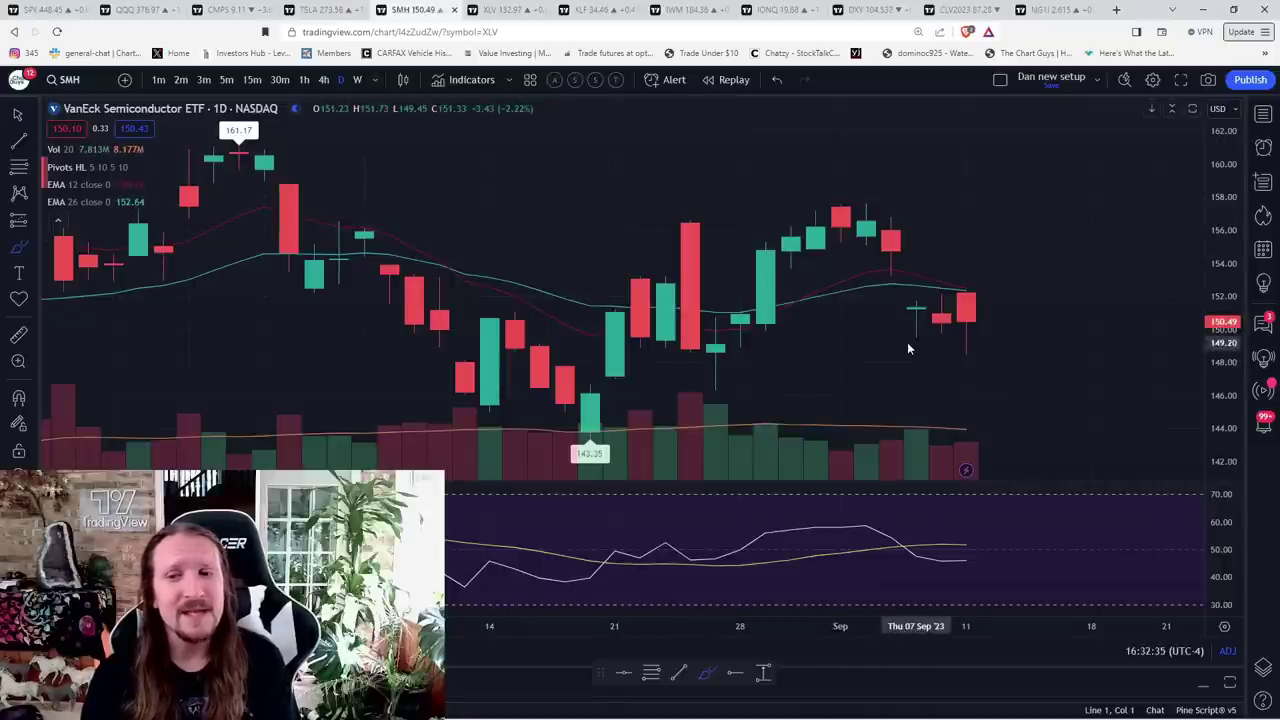
mouse_move(915, 336)
left_mouse_down()
mouse_move(968, 297)
mouse_move(966, 361)
left_mouse_up()
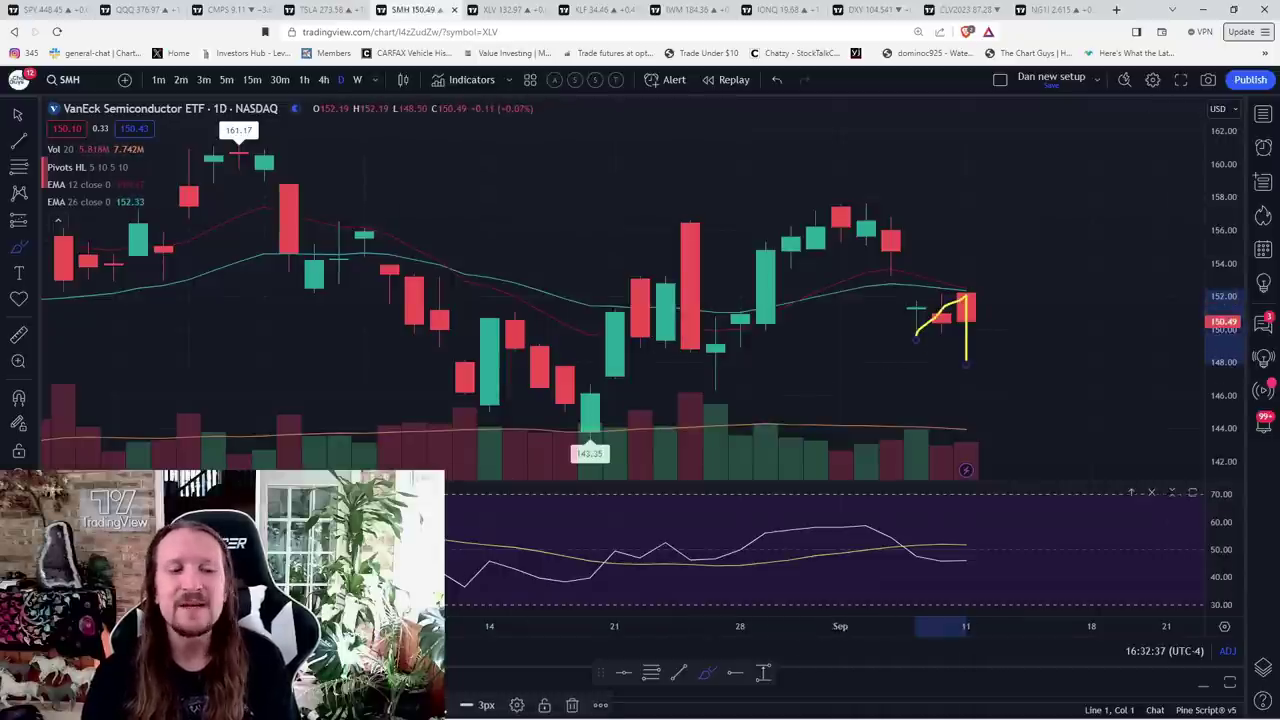
key("Delete")
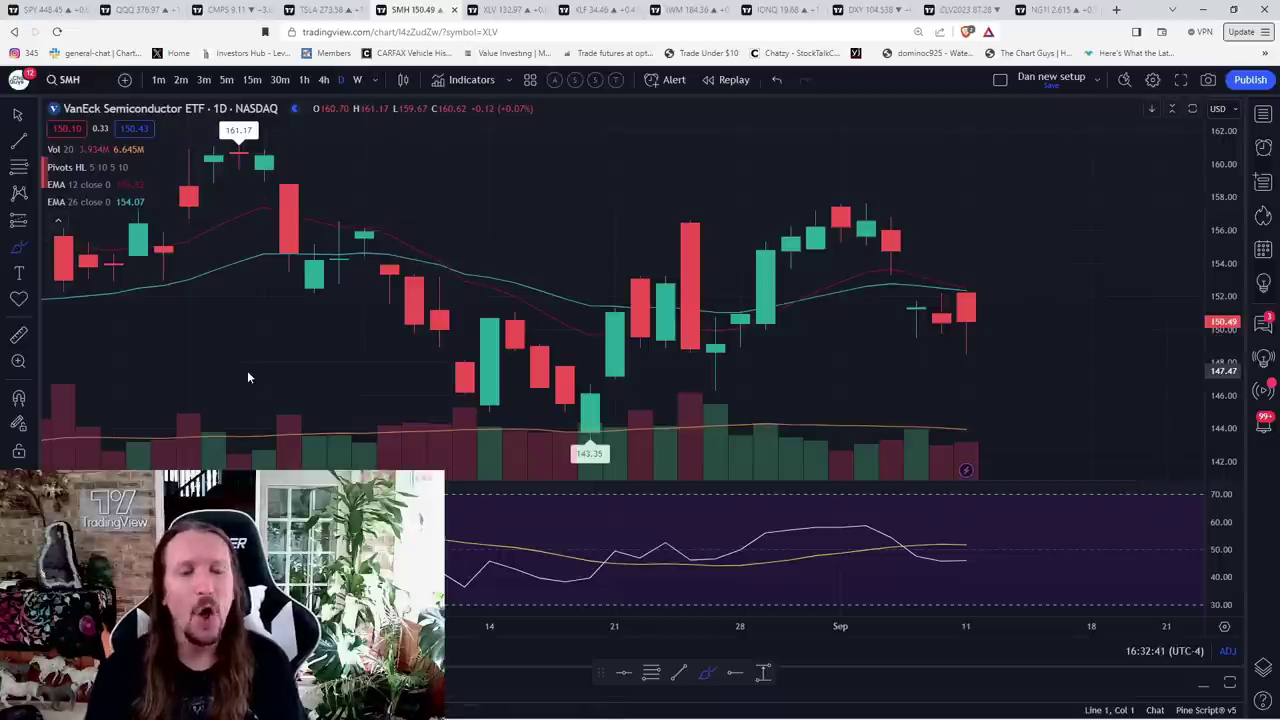
Step: Load the NVDA chart and delete the horizontal line at 400.97
key("b")
key("Escape")
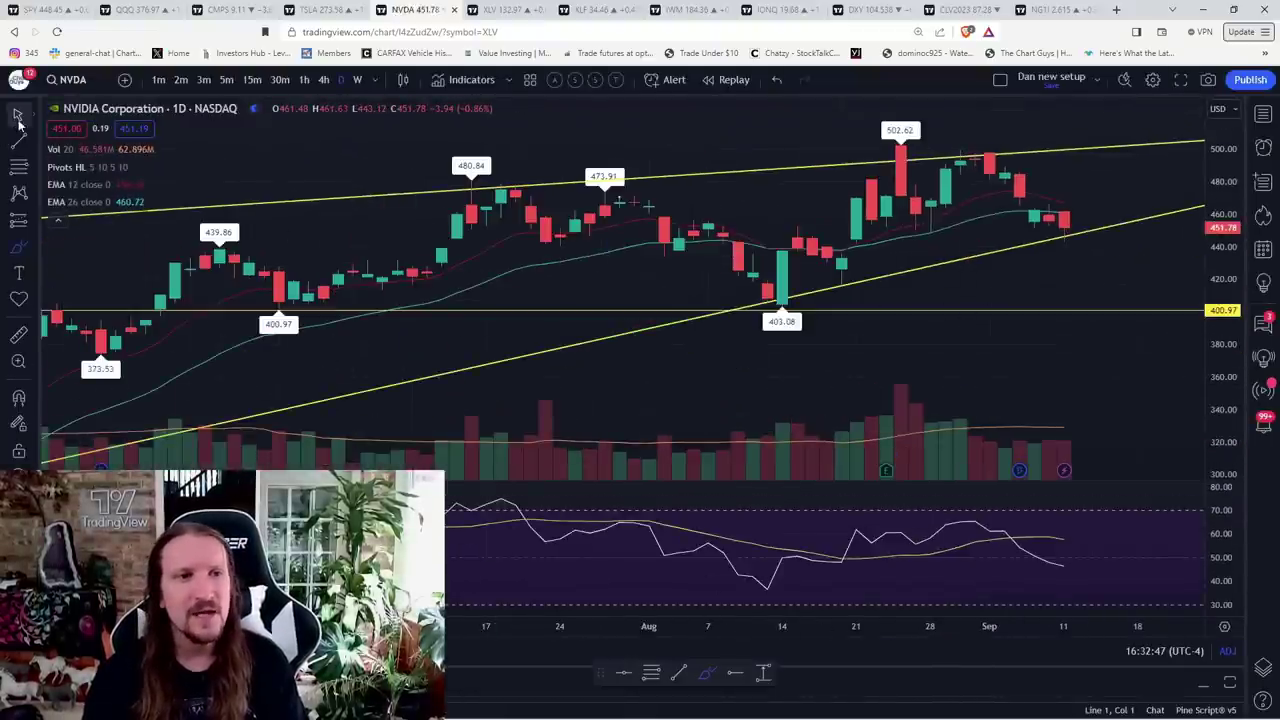
left_click(963, 314)
key("Delete")
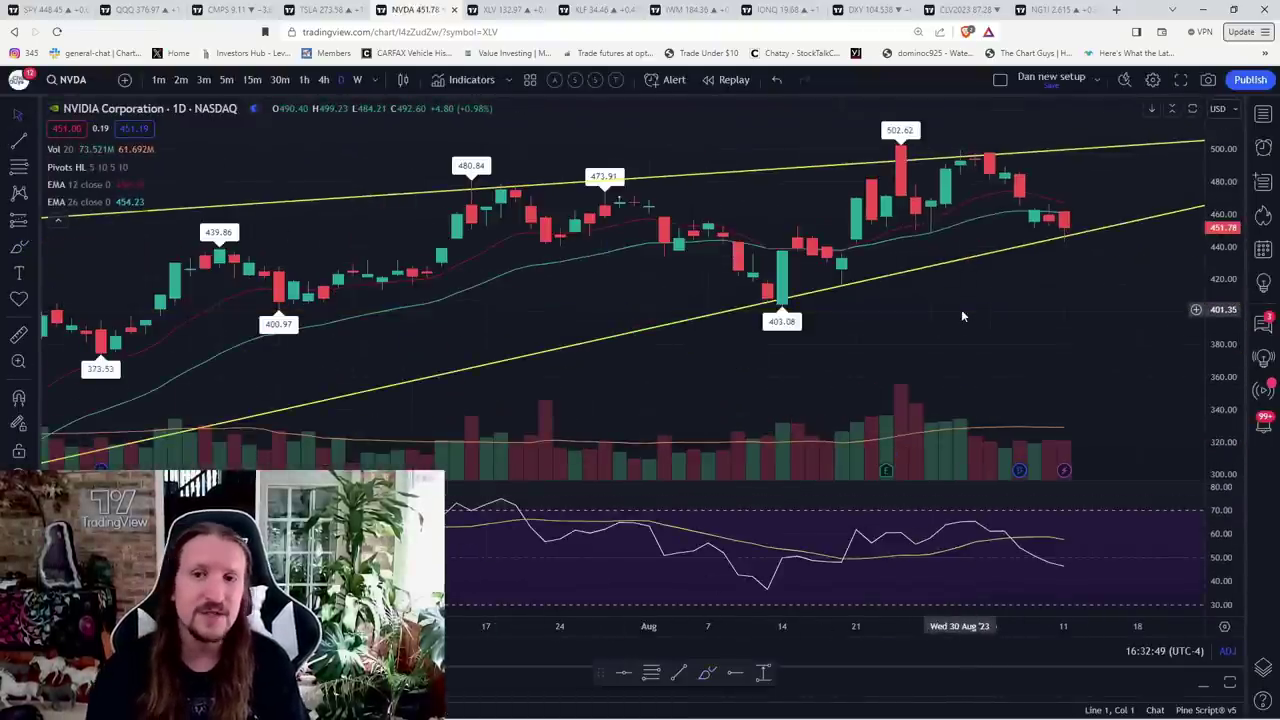
Step: Examine NVDA's price against its two rising trend lines on the daily and weekly timeframes, ending on daily
scroll(935, 345, "down", 3)
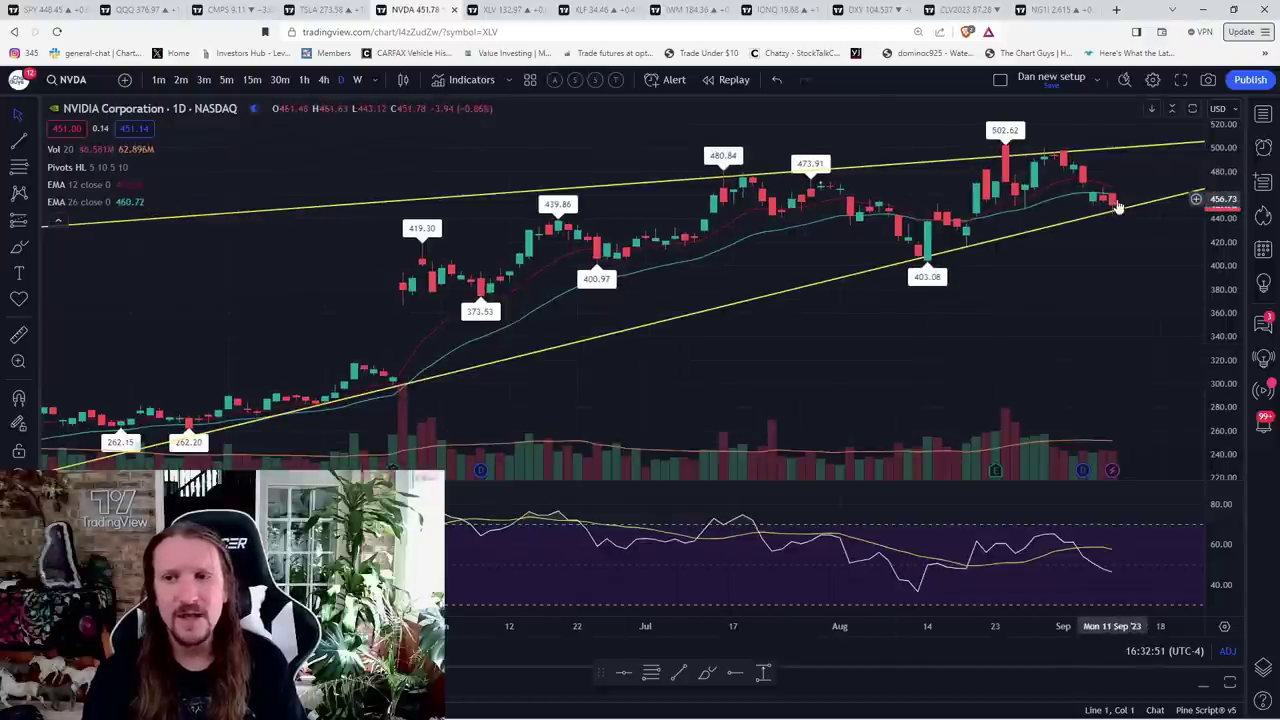
scroll(769, 410, "up", 2)
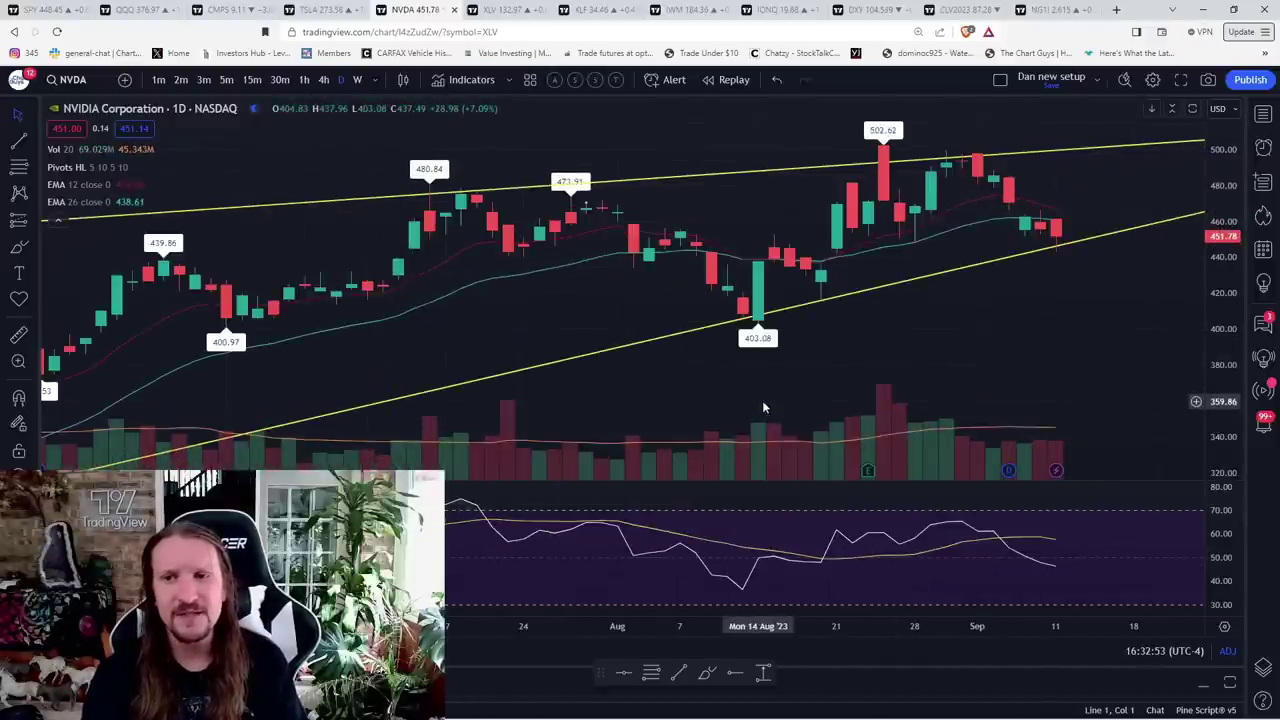
scroll(763, 412, "up", 2)
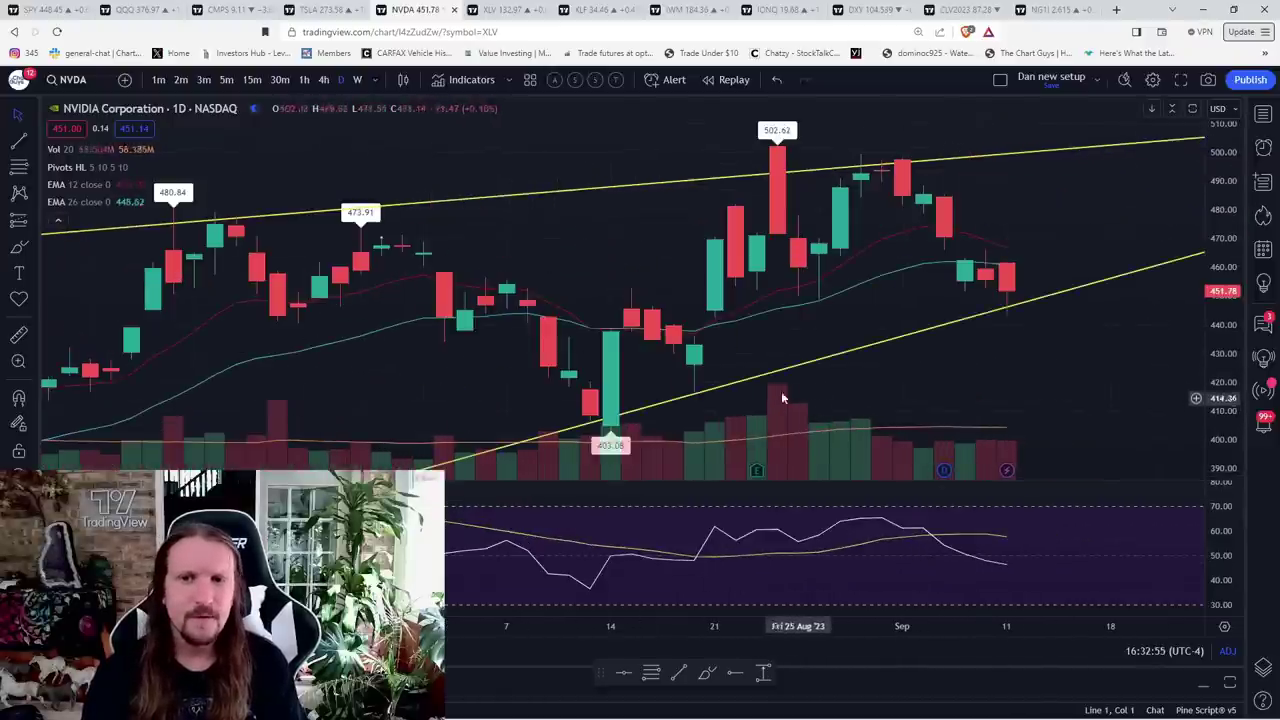
left_click(357, 79)
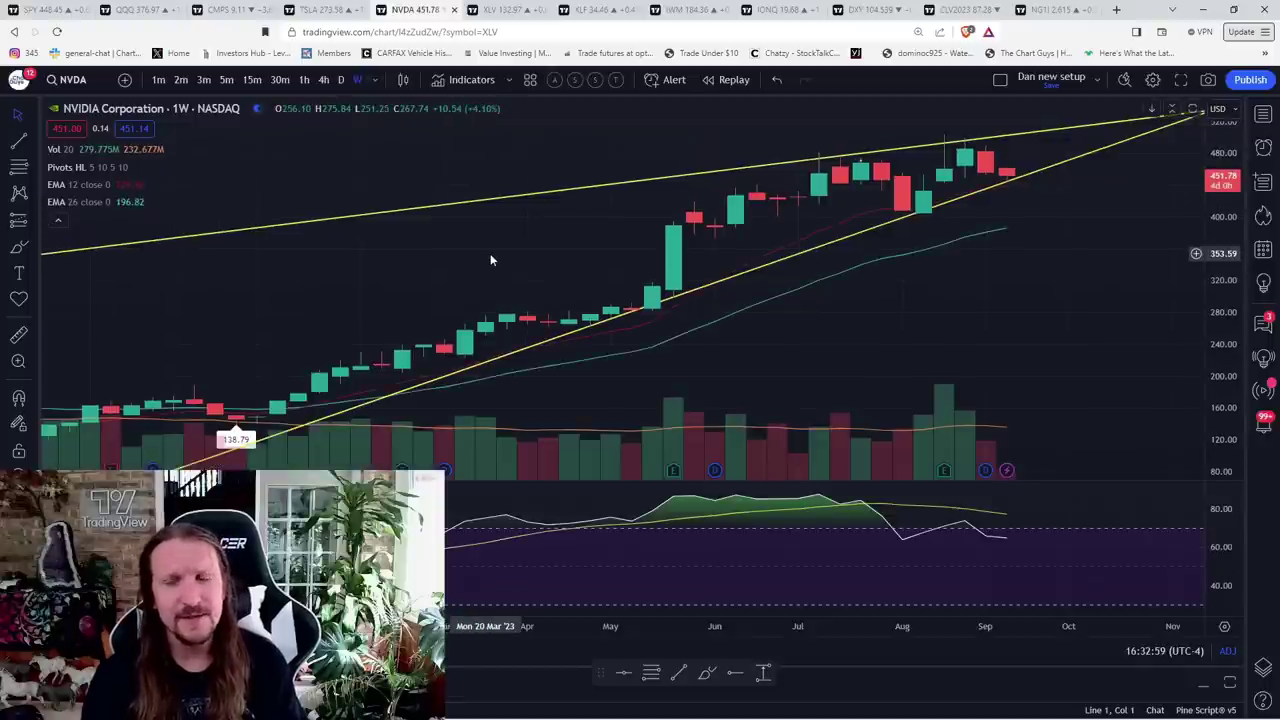
left_click(340, 79)
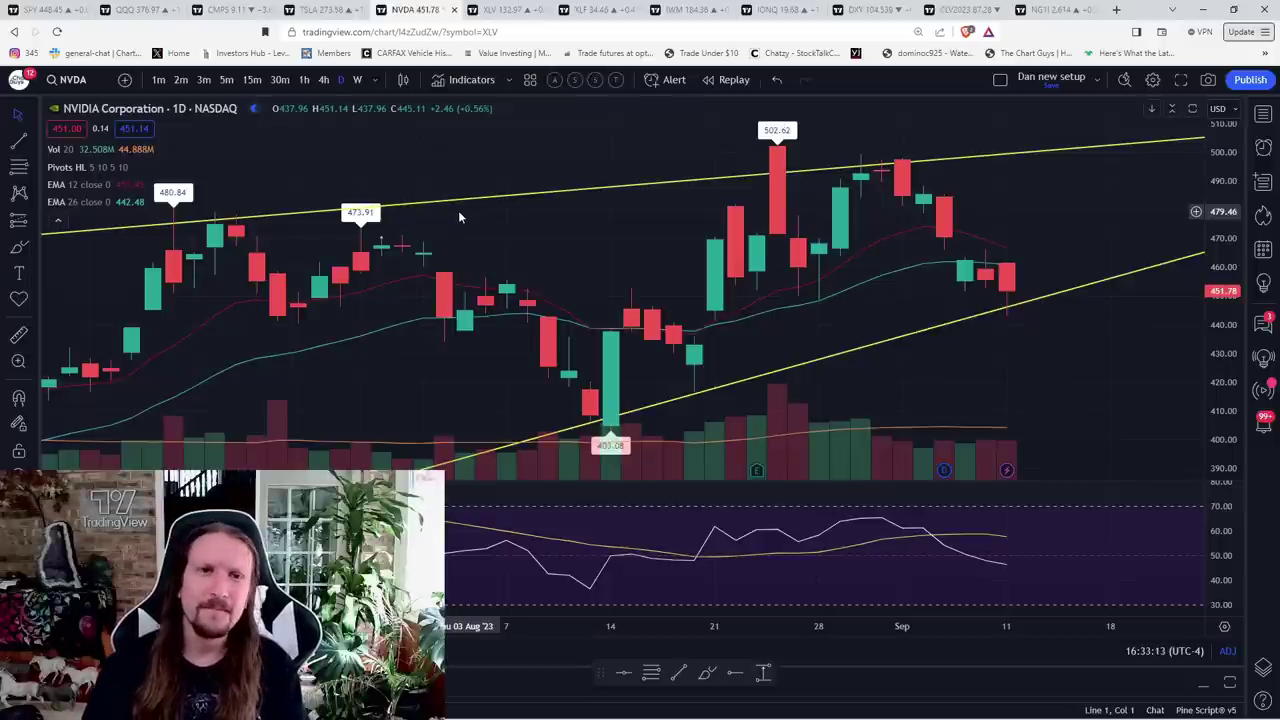
Step: Open the XLV chart and look over its daily price action
left_click(500, 10)
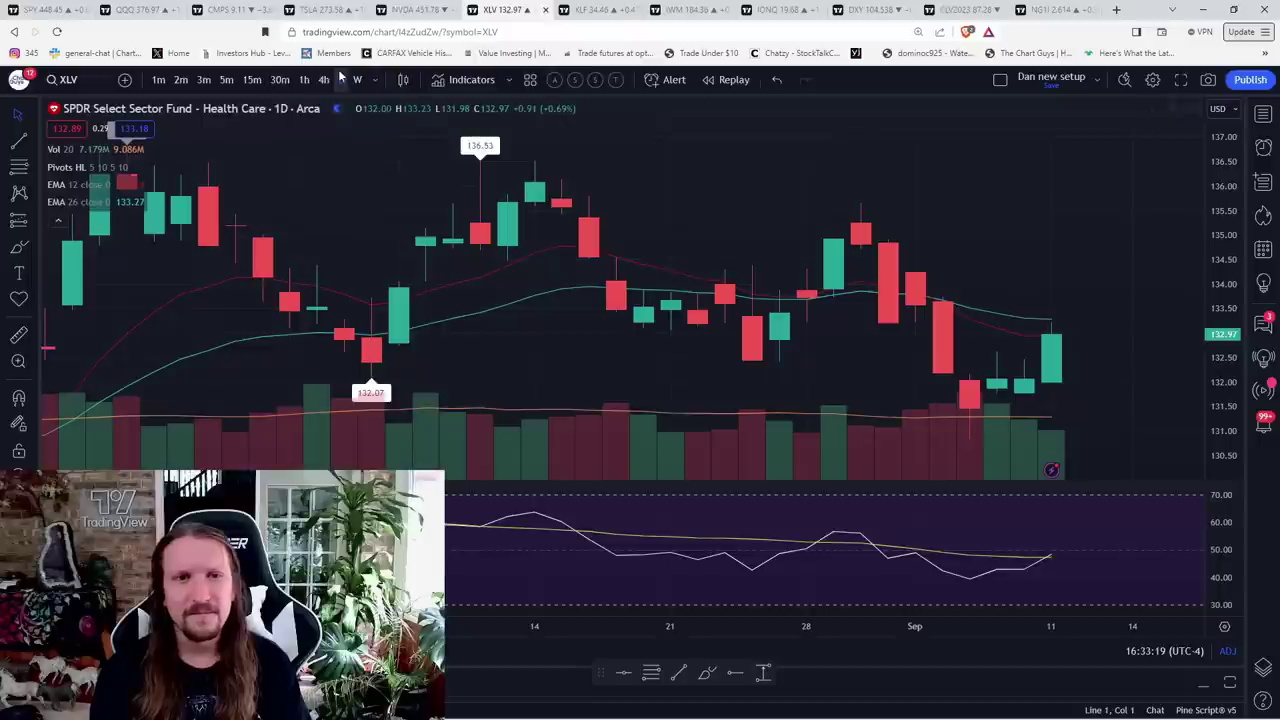
scroll(474, 205, "down", 2)
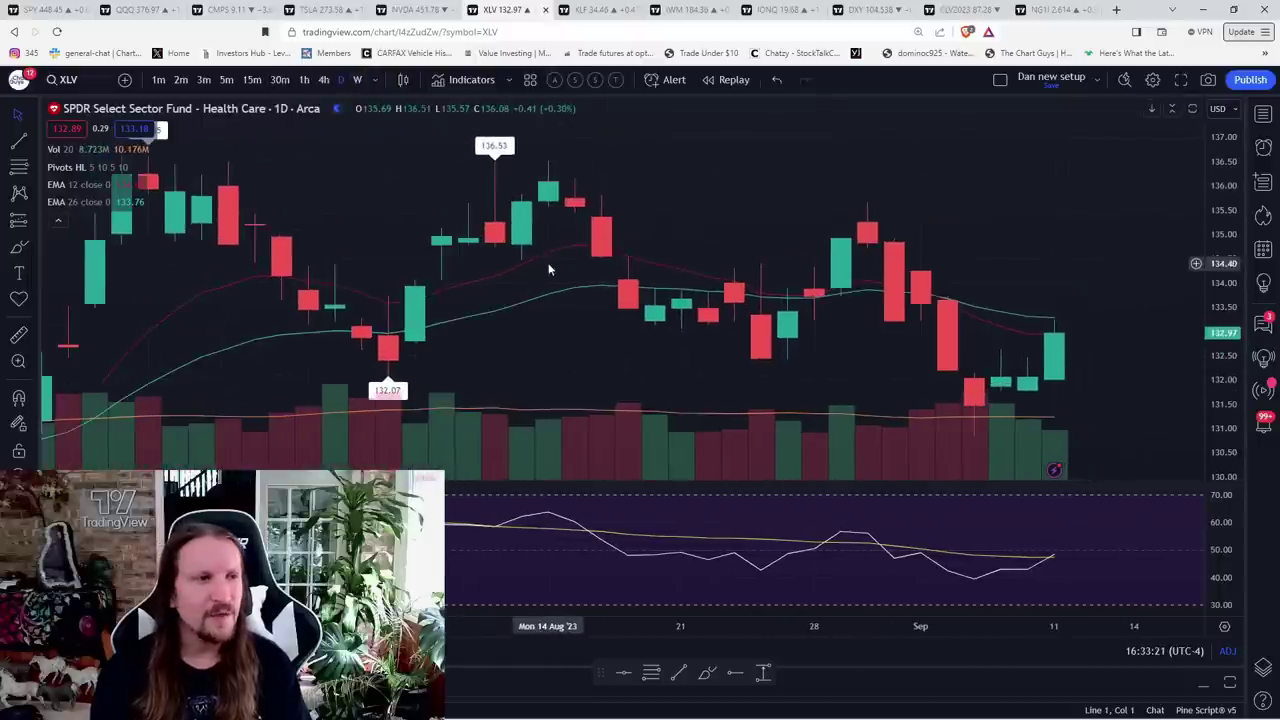
scroll(474, 205, "up", 2)
Step: Open the XLF chart, brush horizontal lines above and below the September 6–8 candles, and undo both lines
left_click(597, 9)
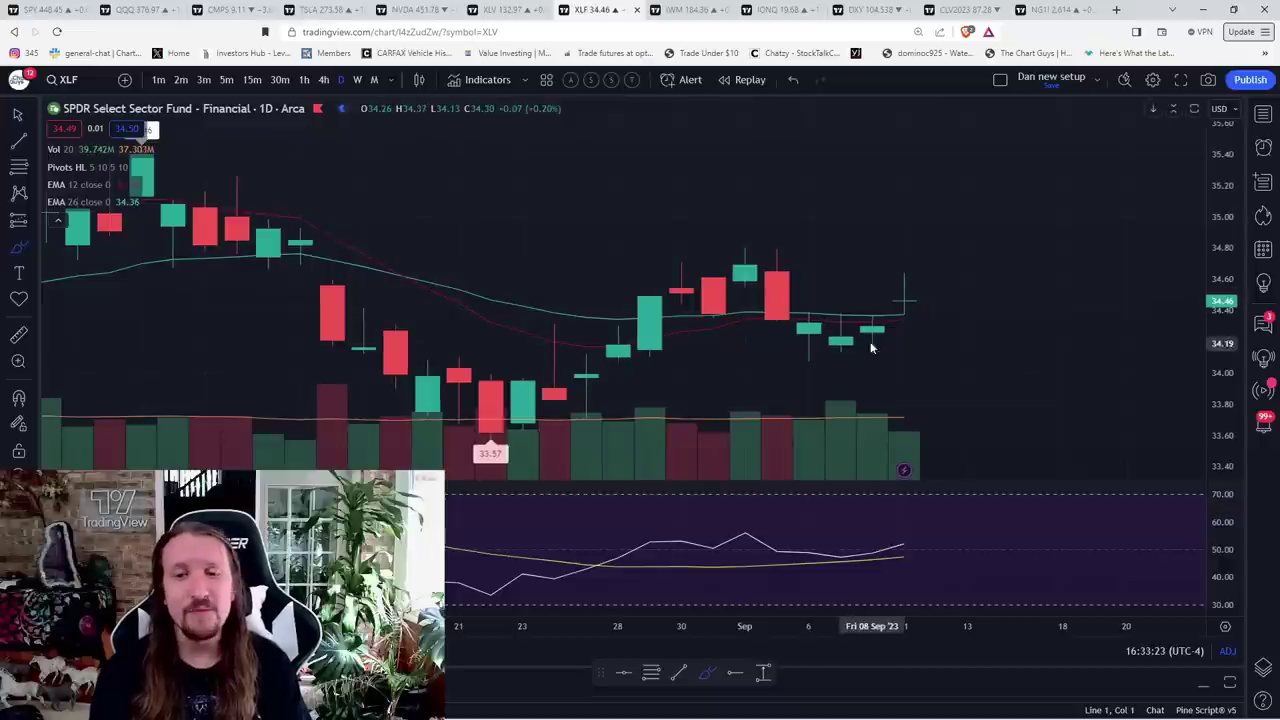
left_click_drag(812, 315, 905, 315)
left_click_drag(785, 355, 900, 355)
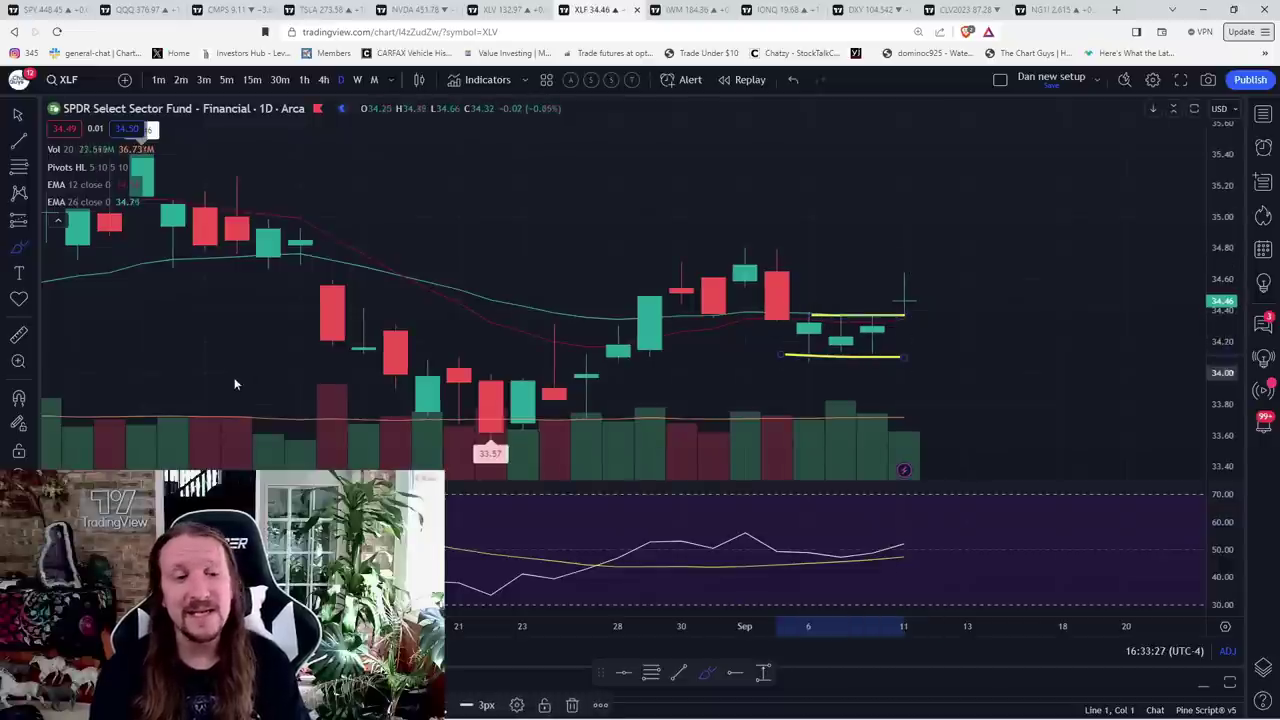
key("ctrl+z")
key("ctrl+z")
Step: Brush lines above XLF's early-September highs and beneath the September 6 low, and trace the swings into a projected decline
left_click_drag(718, 243, 836, 243)
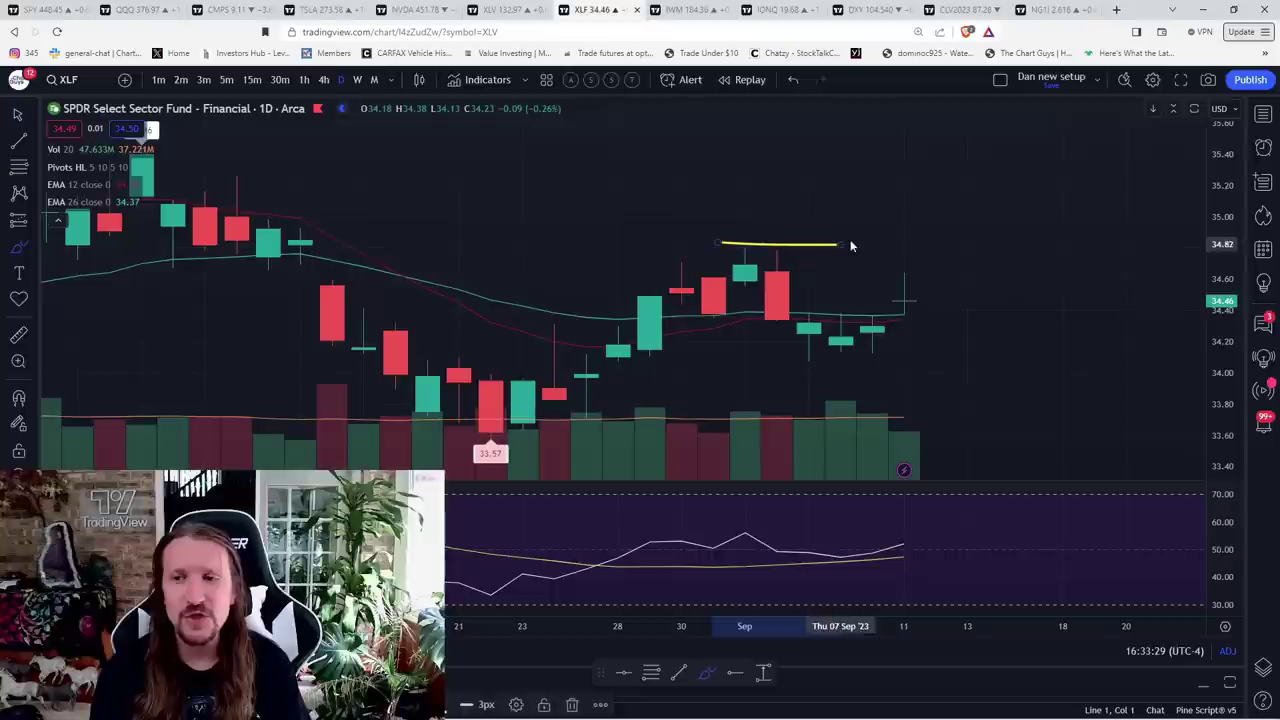
left_click_drag(813, 370, 932, 370)
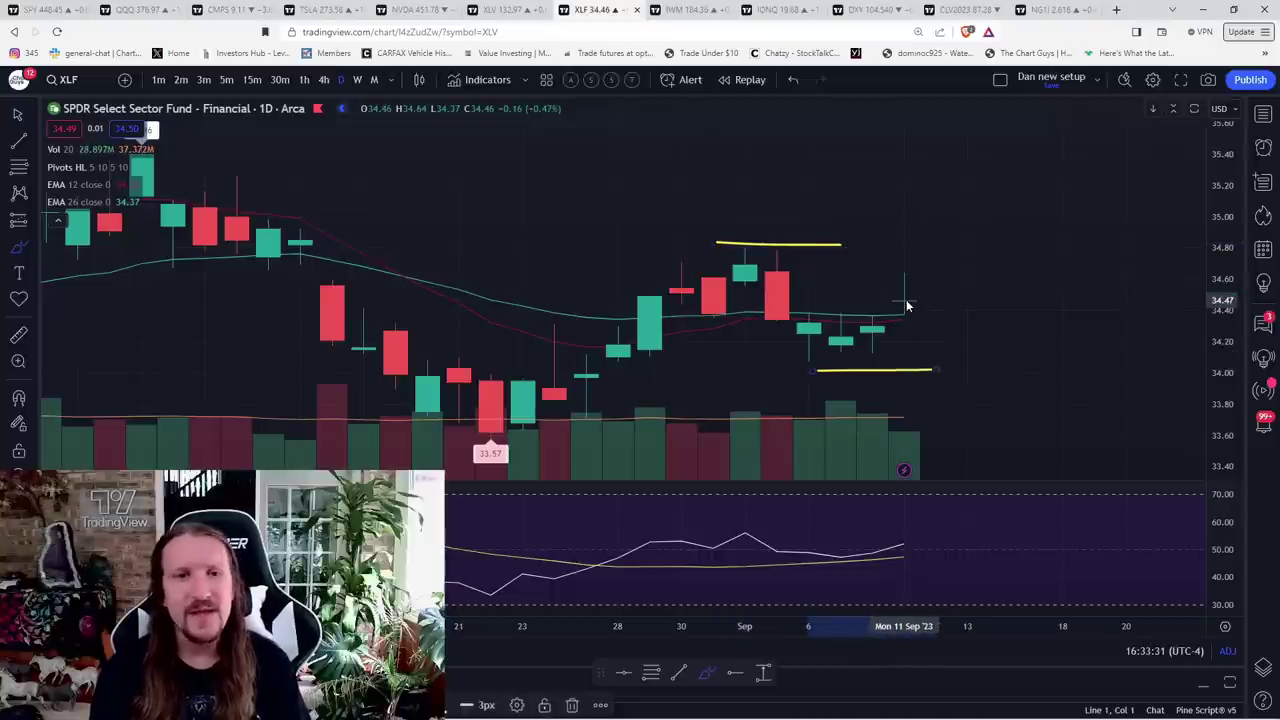
mouse_move(745, 245)
left_mouse_down()
mouse_move(808, 362)
mouse_move(900, 280)
mouse_move(965, 338)
left_mouse_up()
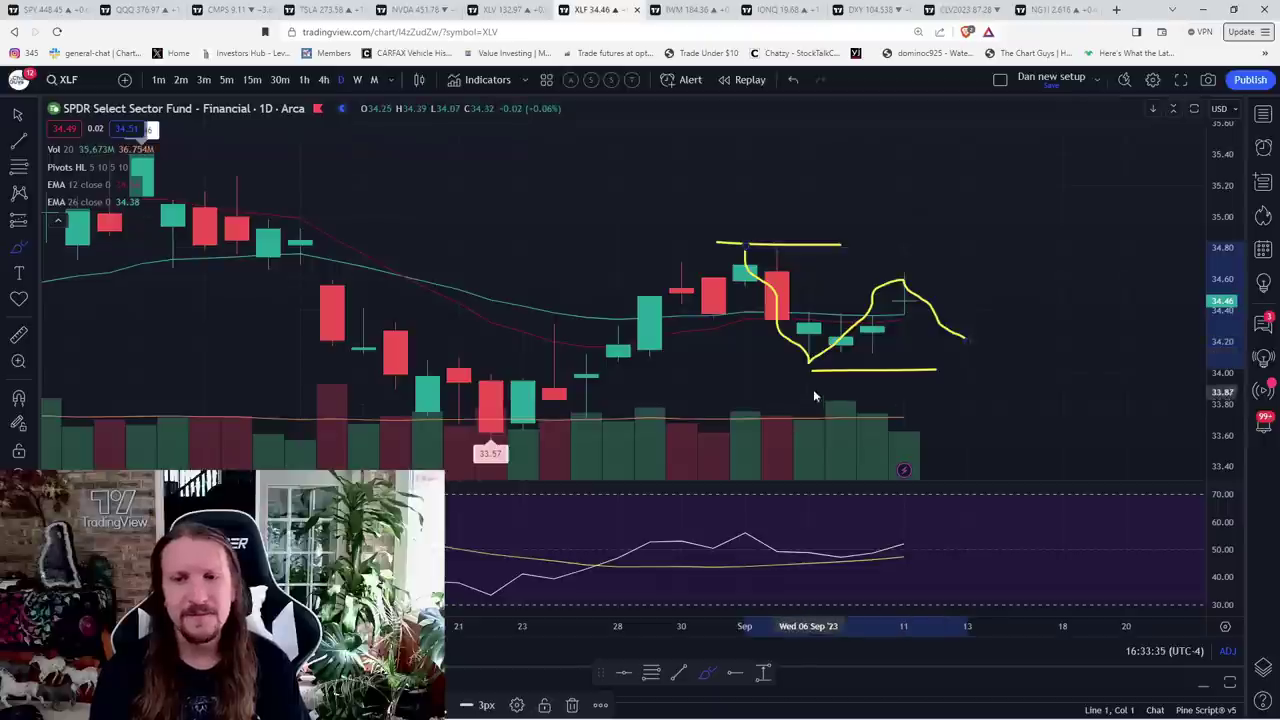
Step: Undo the three brush drawings on the XLF chart and switch to the XLE chart
key("ctrl+z")
key("ctrl+z")
key("ctrl+z")
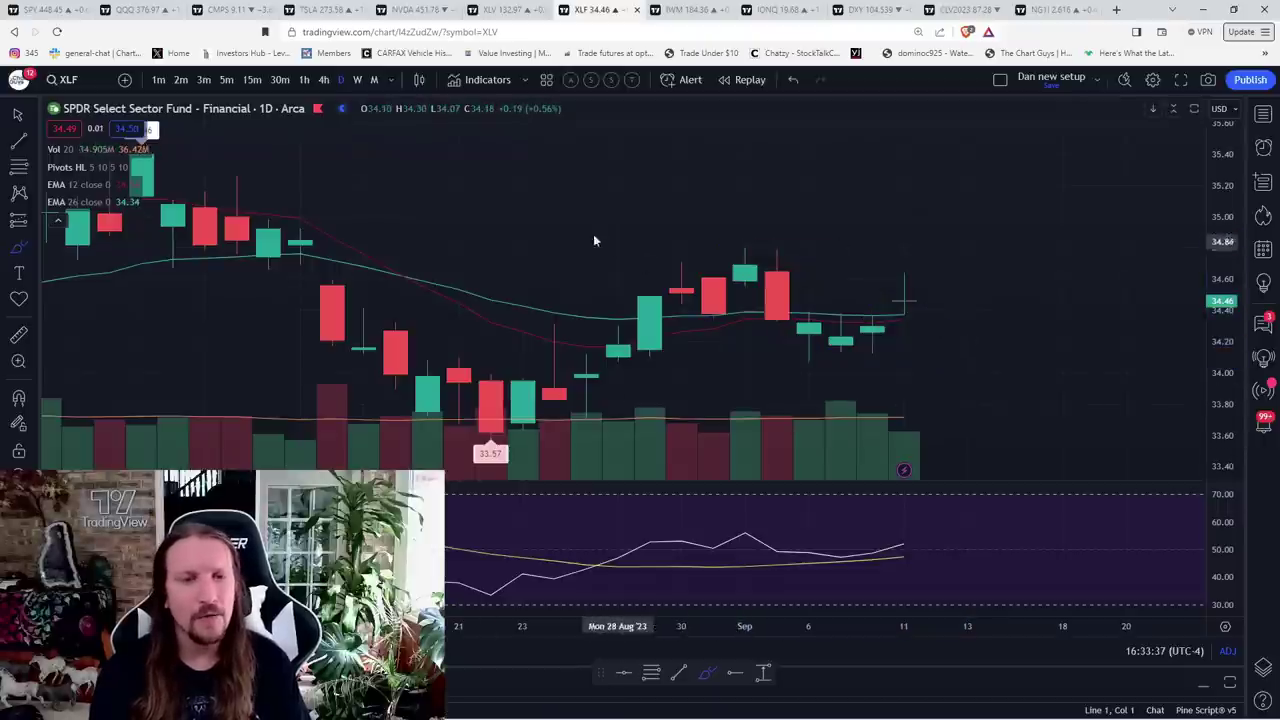
key("Up")
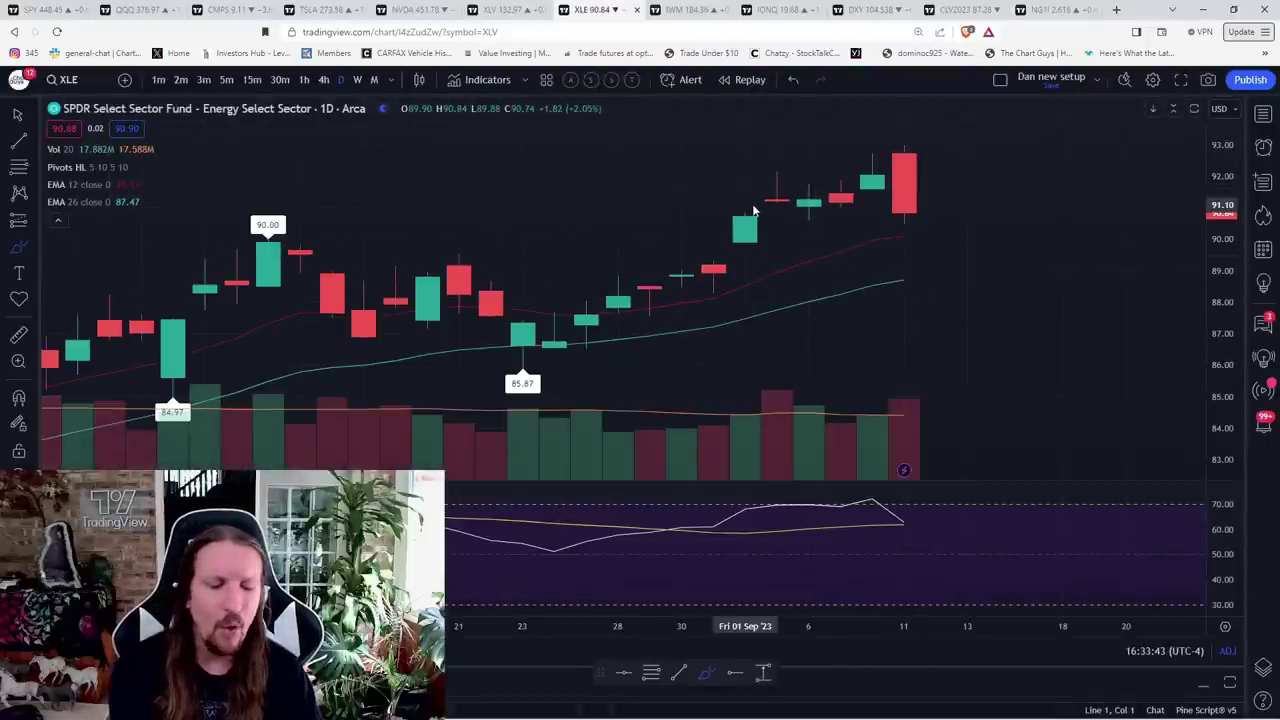
Step: Place the crude oil futures chart beside XLE and brush a line across crude's September highs
left_click_drag(960, 9, 690, 9)
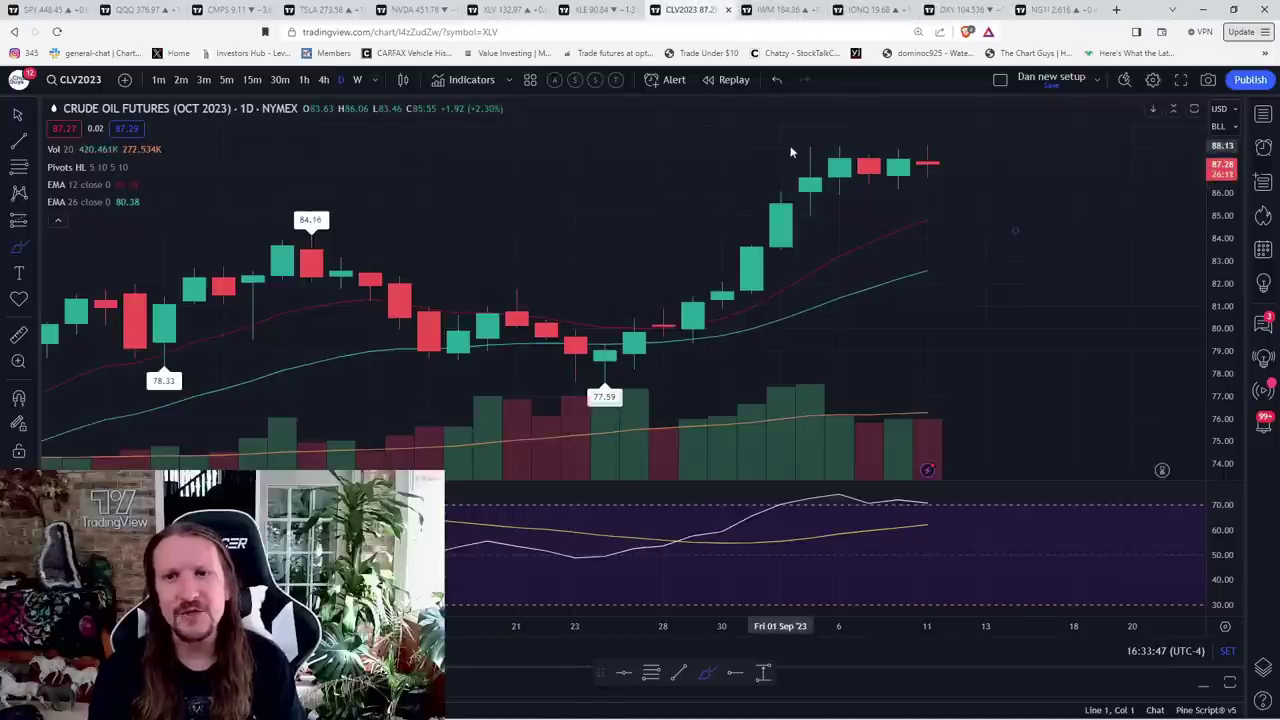
left_click_drag(789, 146, 951, 154)
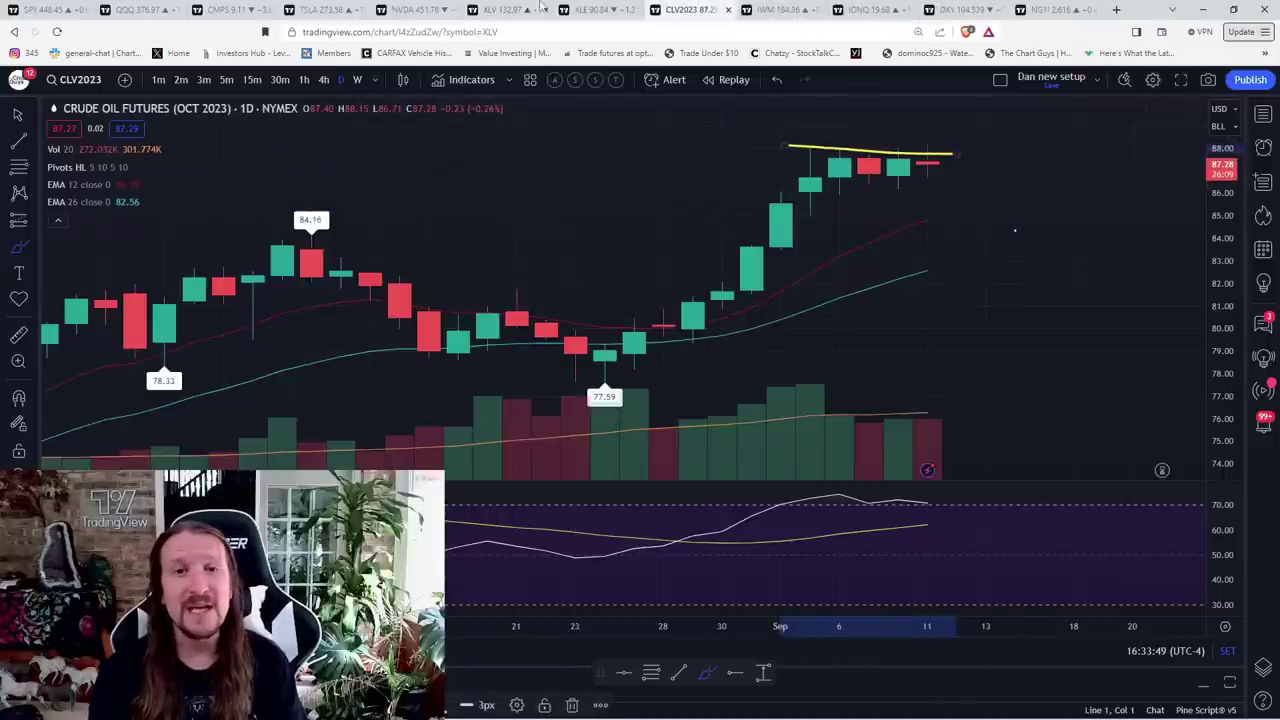
Step: Return to XLE and compare its price action on the hourly, daily and weekly timeframes, ending on weekly
left_click(578, 9)
left_click(305, 80)
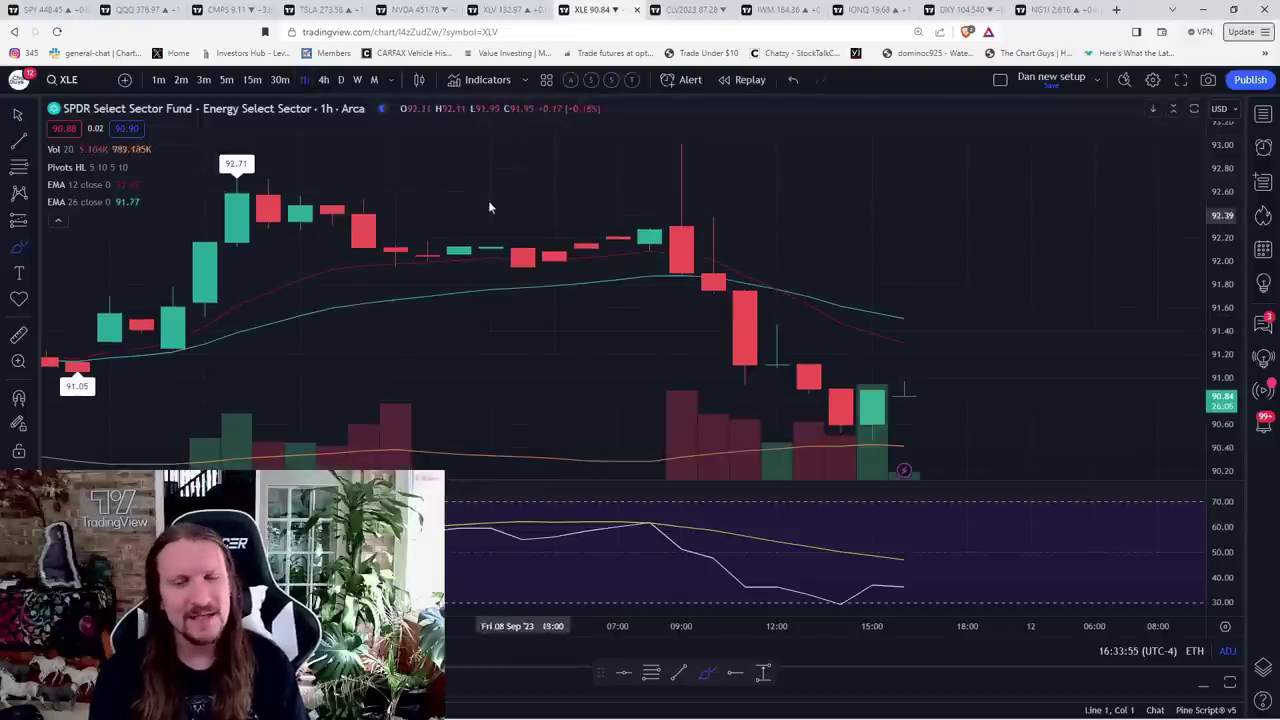
left_click(355, 82)
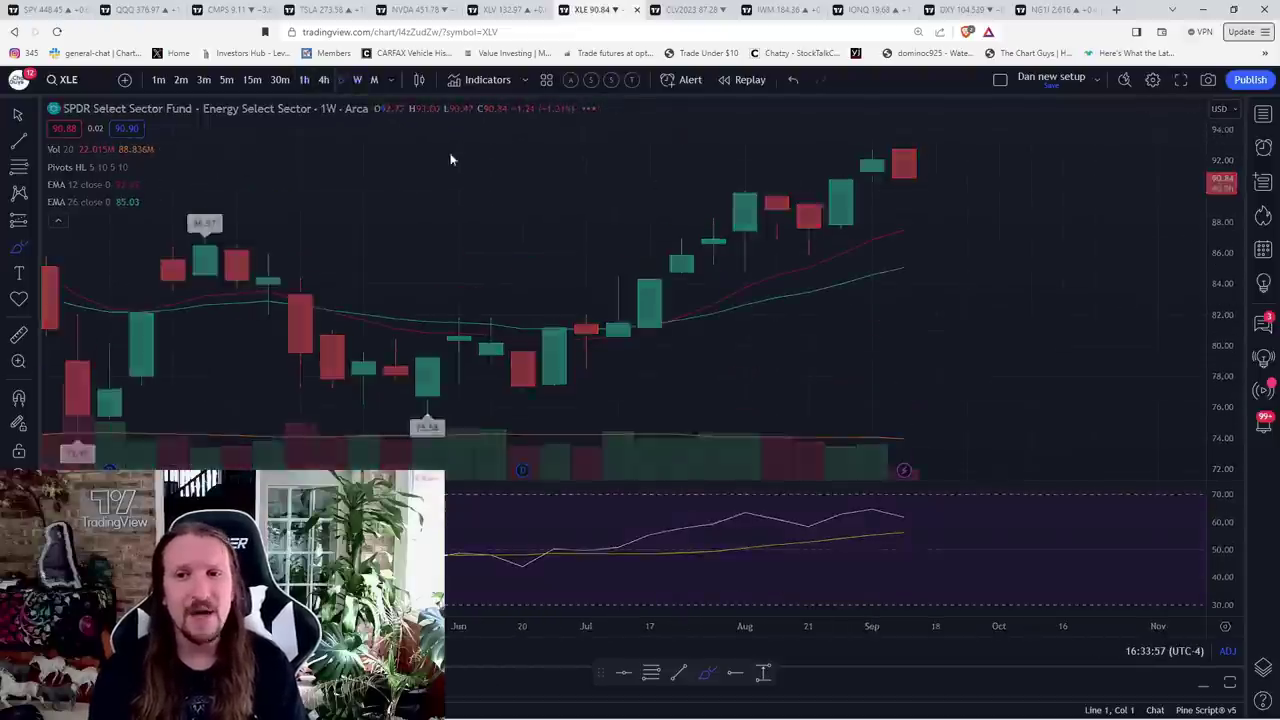
left_click(344, 83)
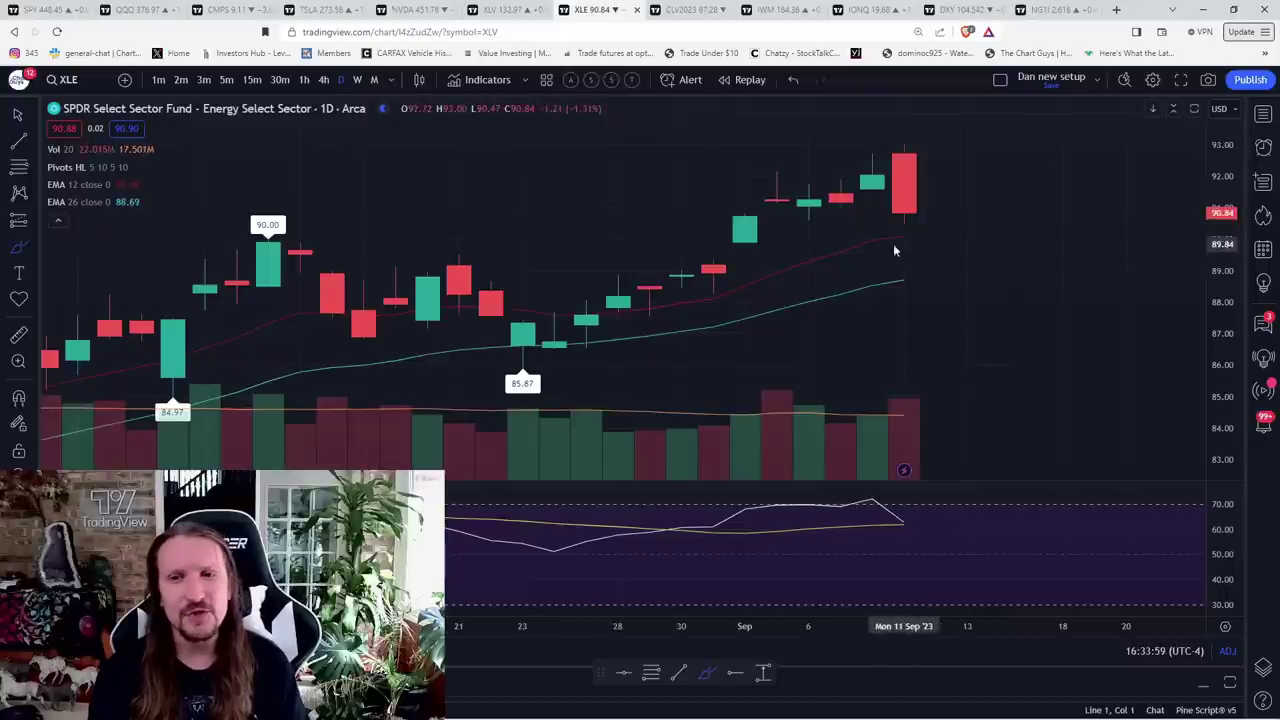
left_click(358, 80)
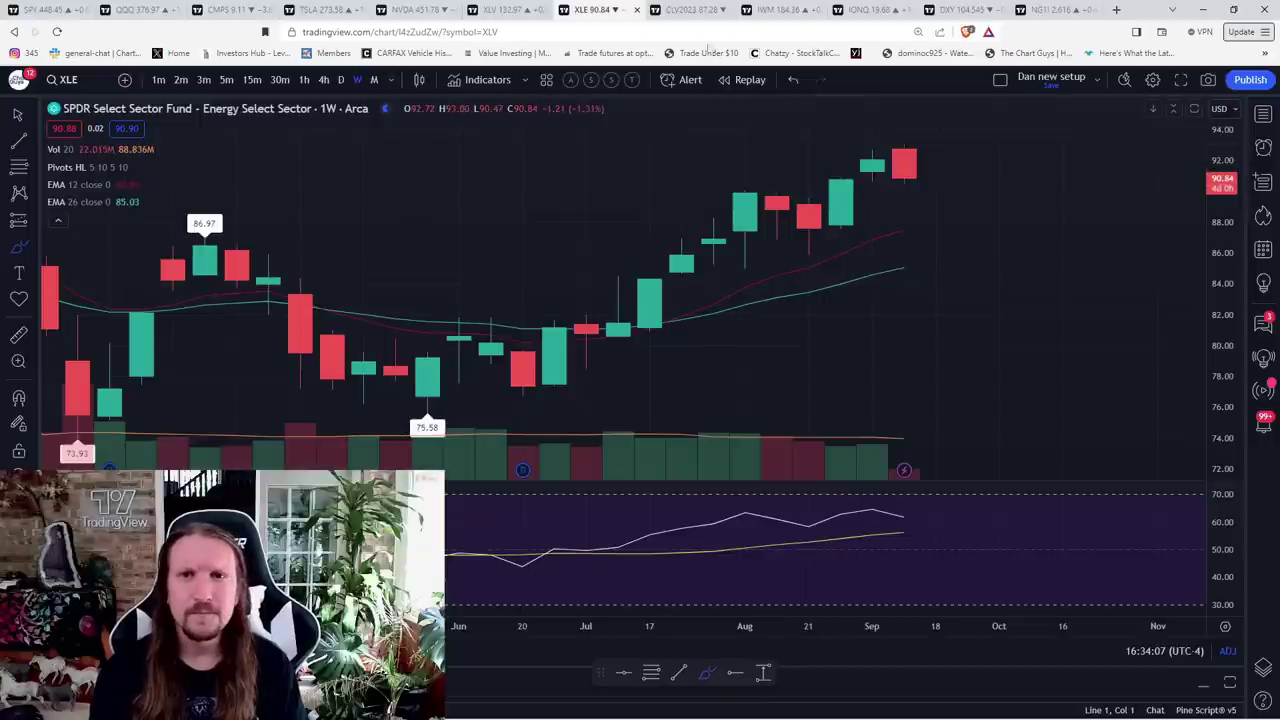
Step: Open the IWM chart and brush its swing from the September 1 high down to the low and up to September 11
left_click(695, 10)
left_click(760, 12)
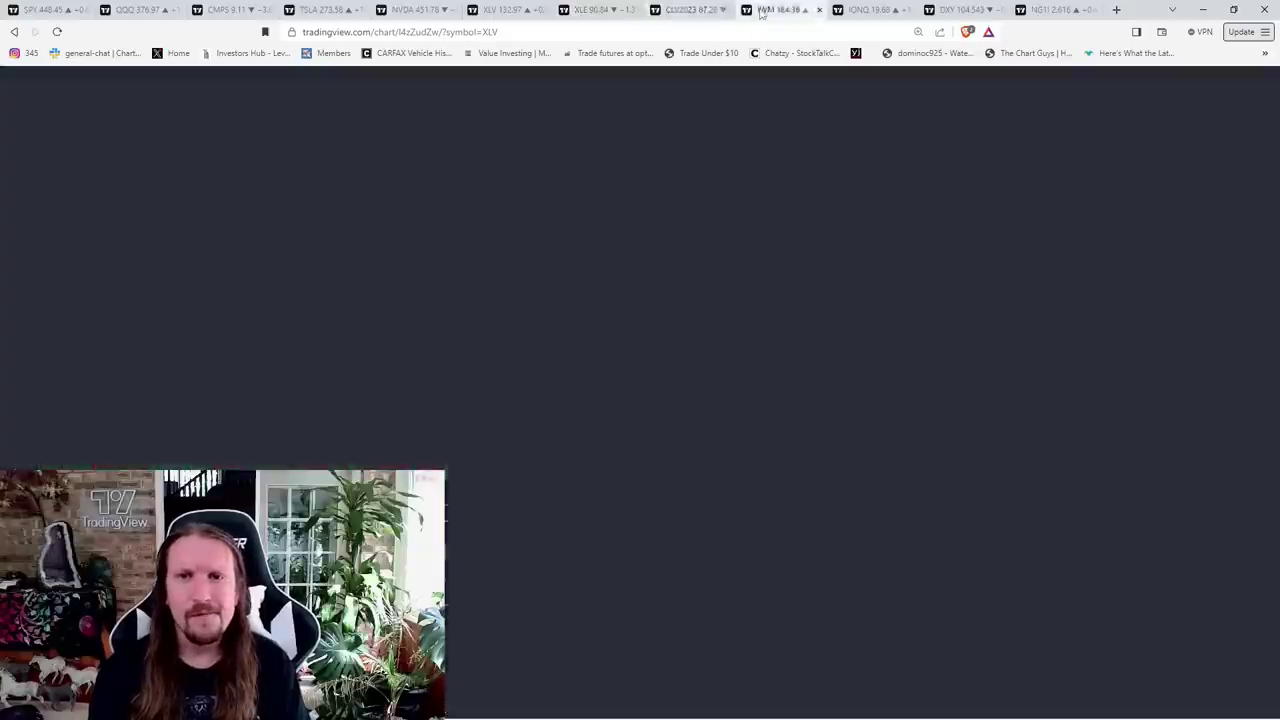
scroll(912, 340, "up", 2)
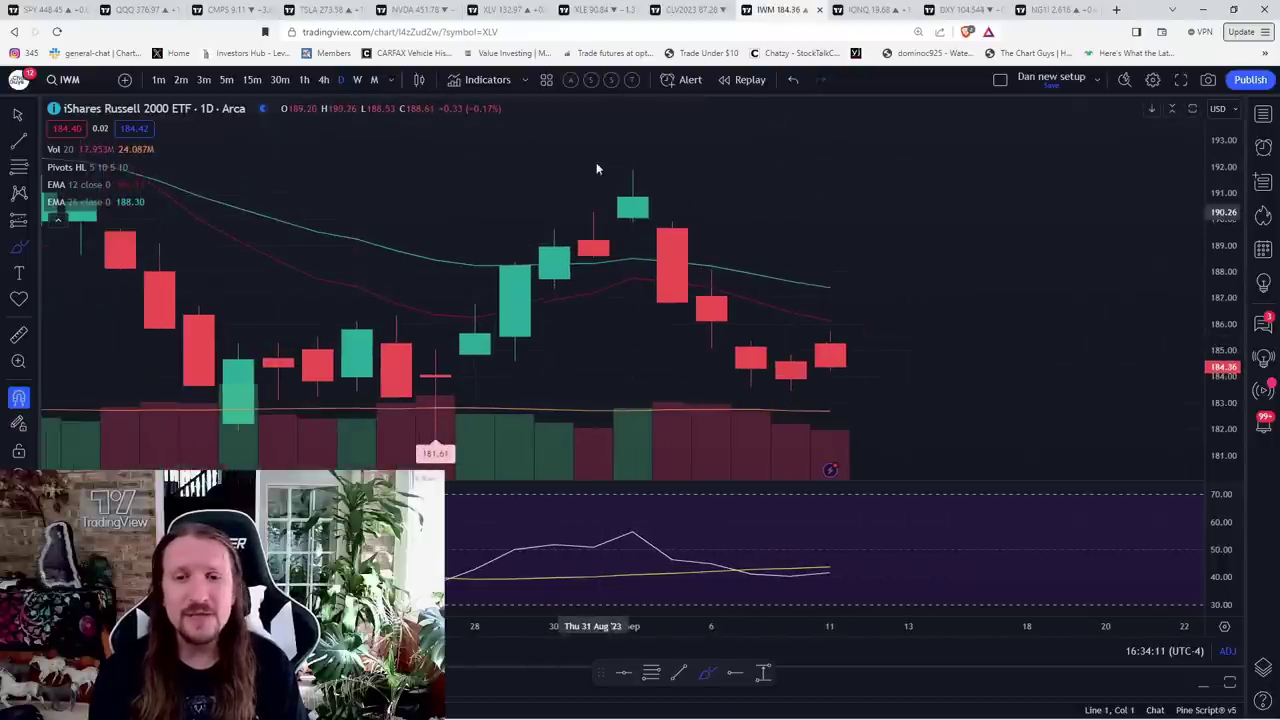
mouse_move(632, 175)
left_mouse_down()
mouse_move(762, 398)
mouse_move(830, 345)
left_mouse_up()
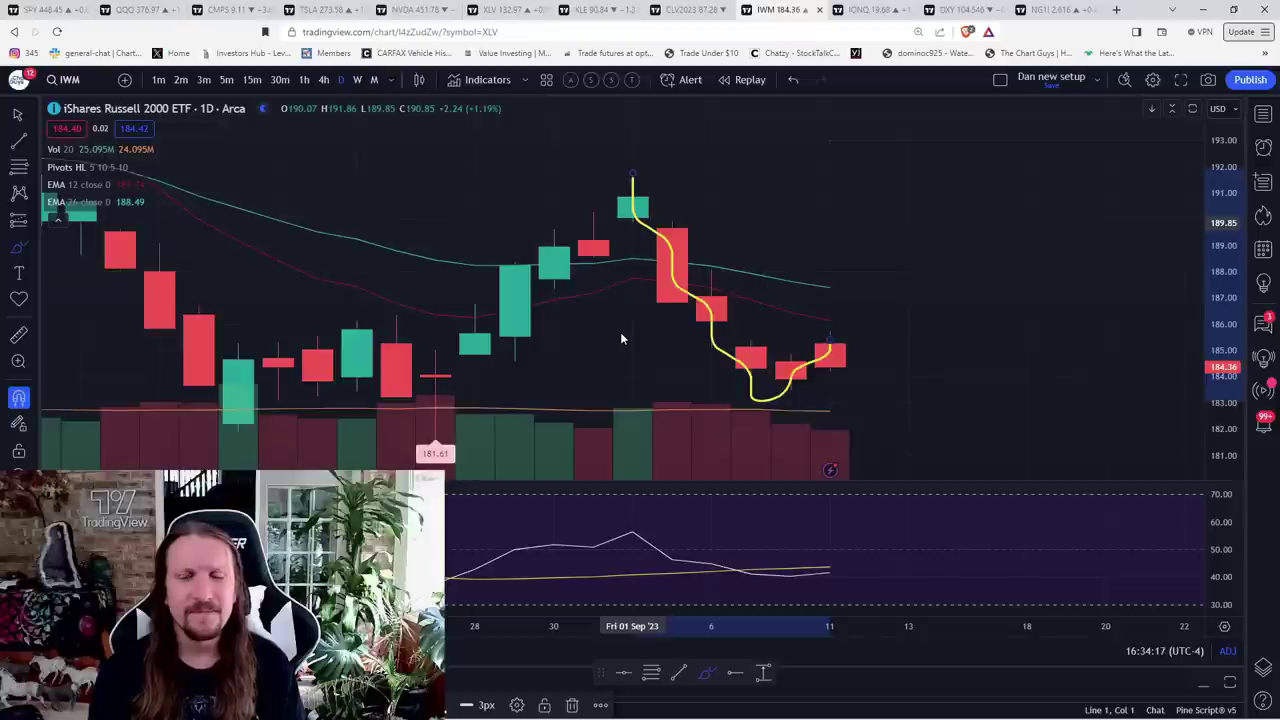
Step: Review the ARKK daily chart over a wider date range, ending back on IWM for comparison
type("ARKK")
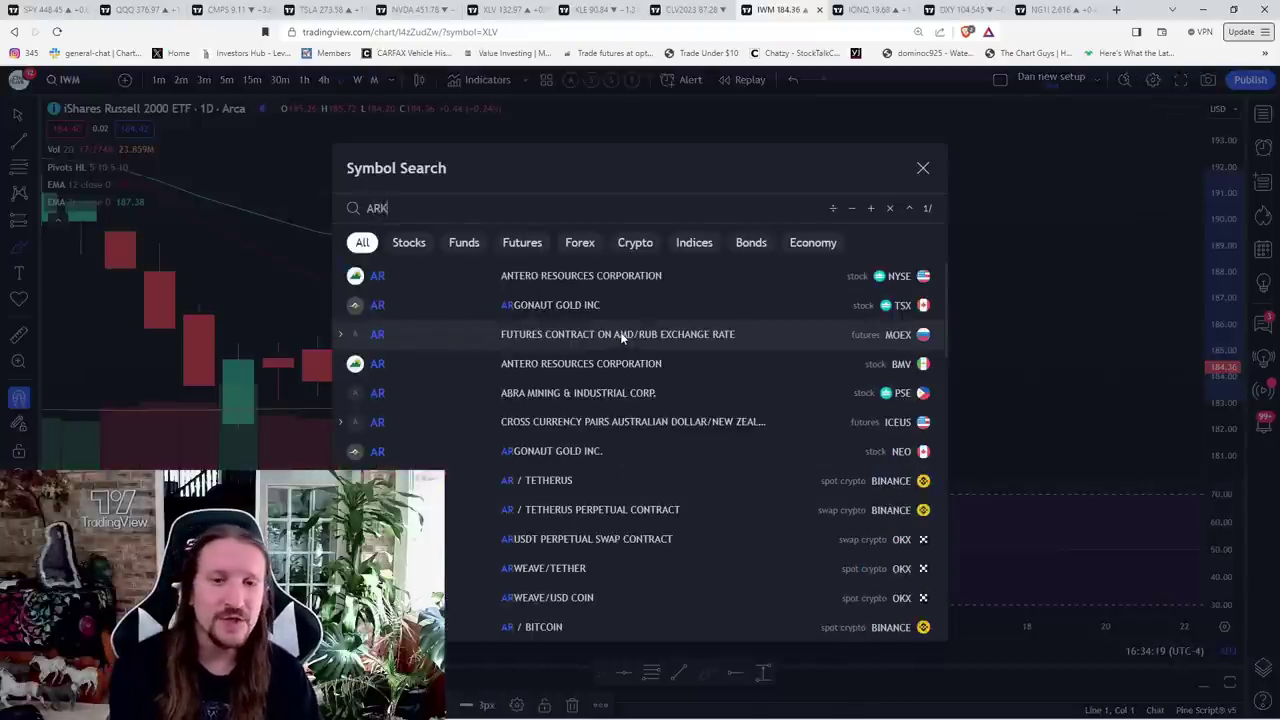
key("Return")
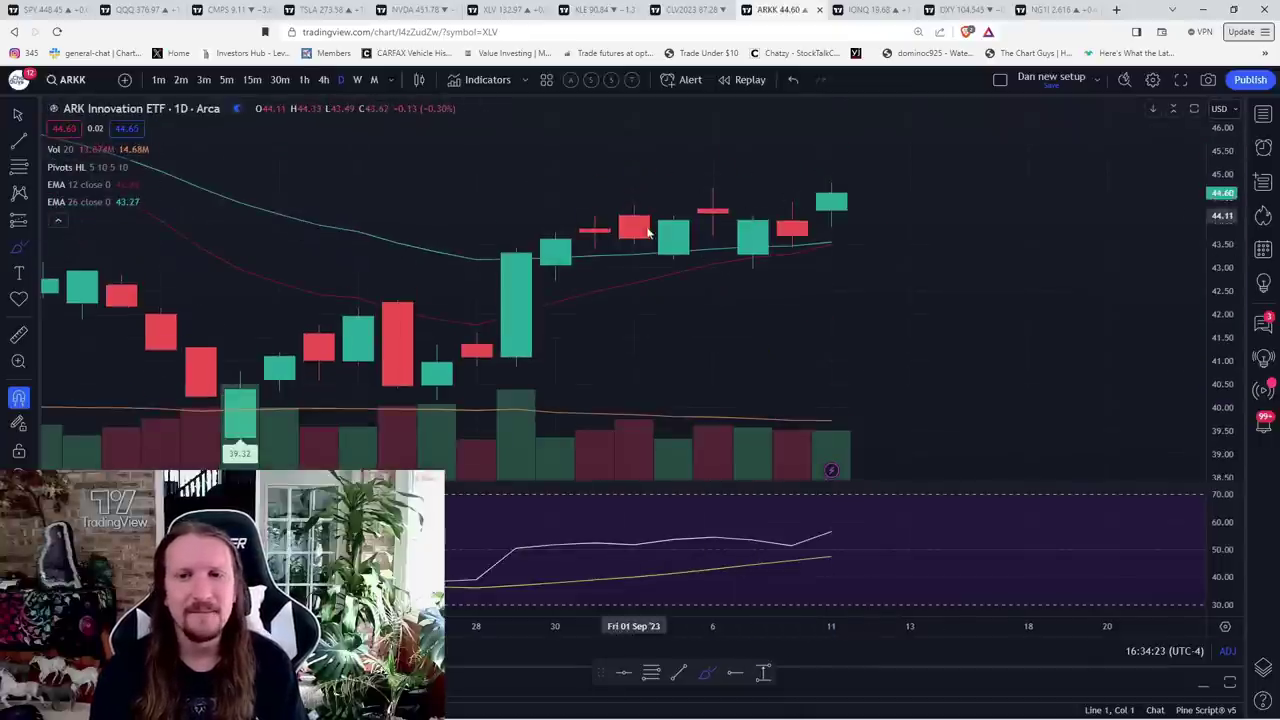
scroll(646, 234, "down", 3)
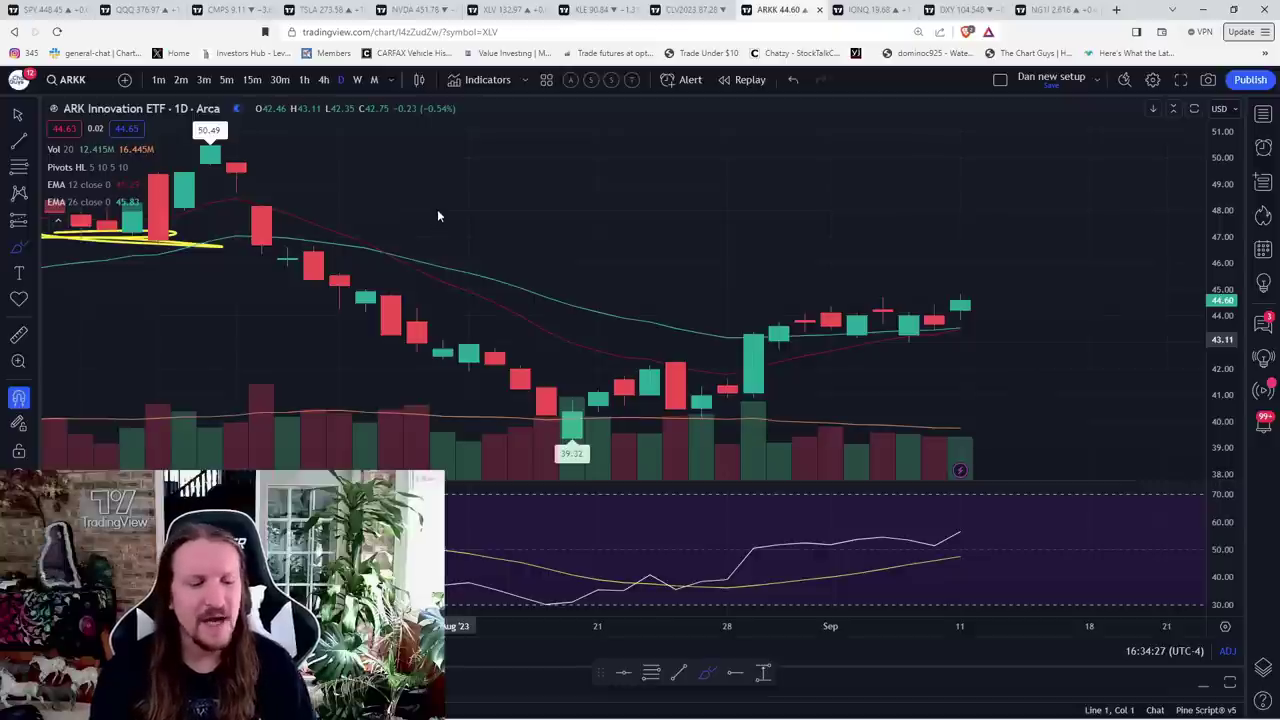
key("space")
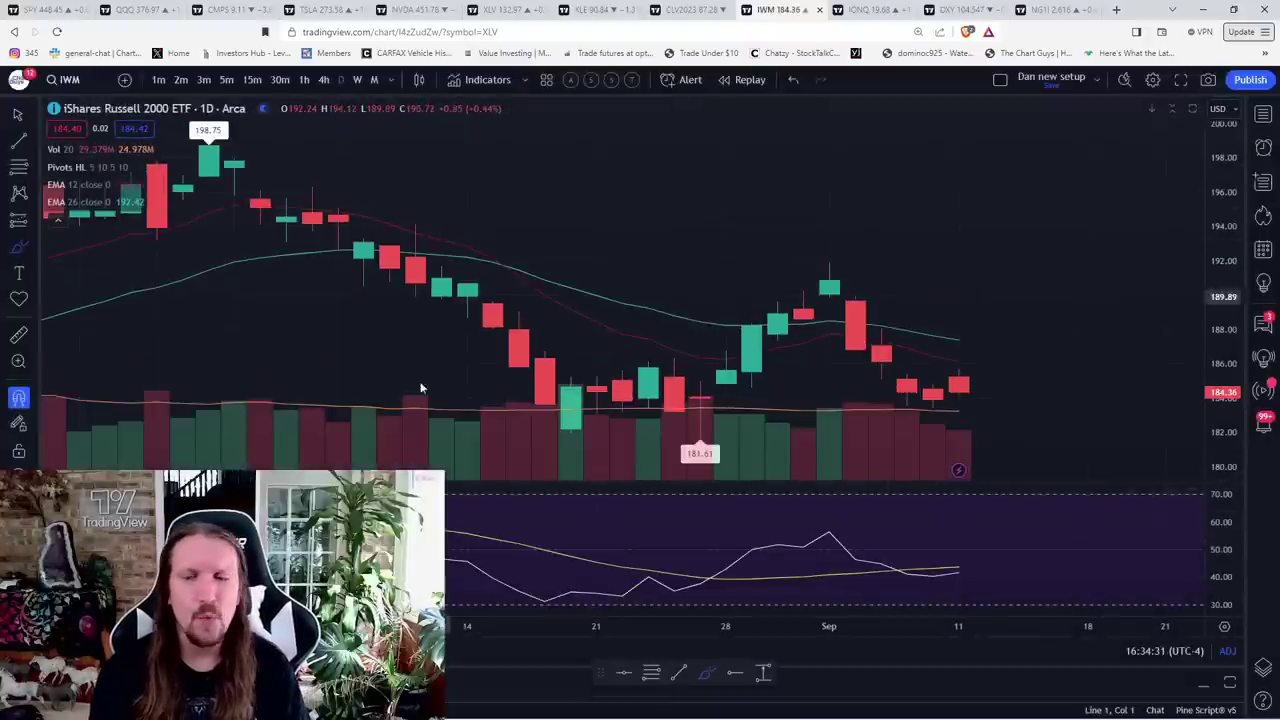
Step: Open the IONQ chart and look over its daily swings from the August high through September 11
left_click(865, 9)
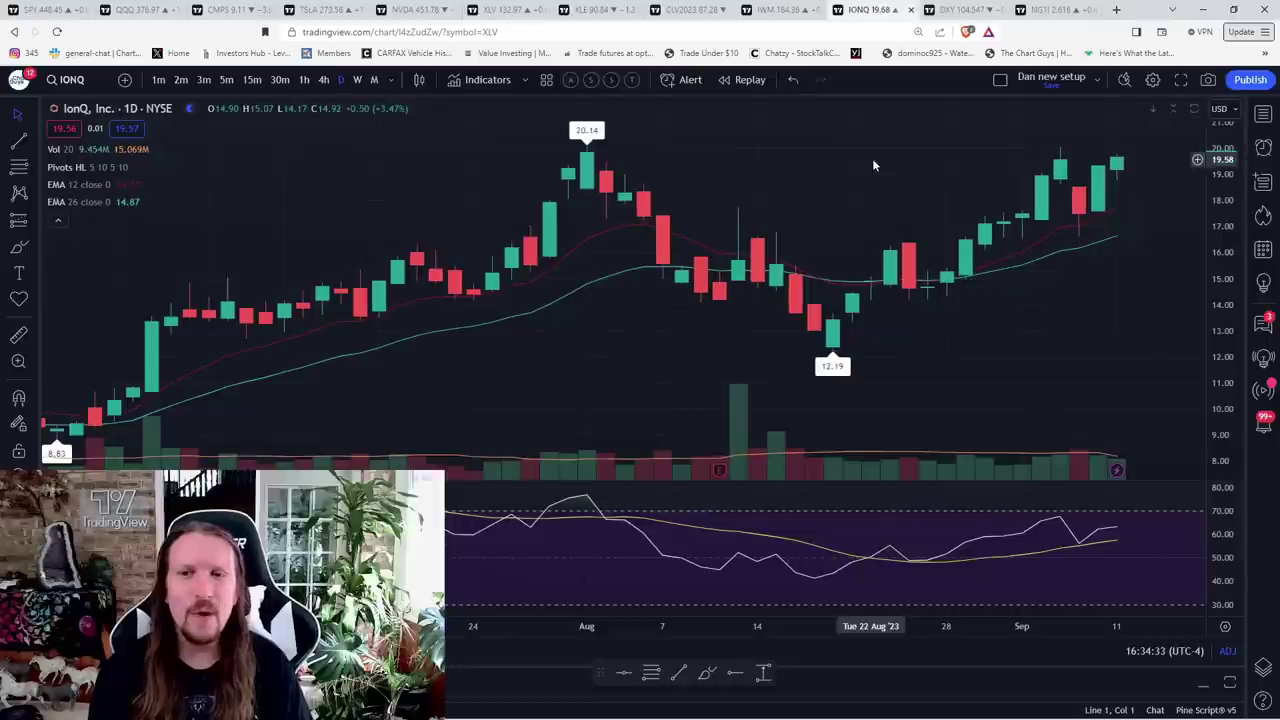
scroll(866, 228, "up", 3)
scroll(850, 220, "down", 4)
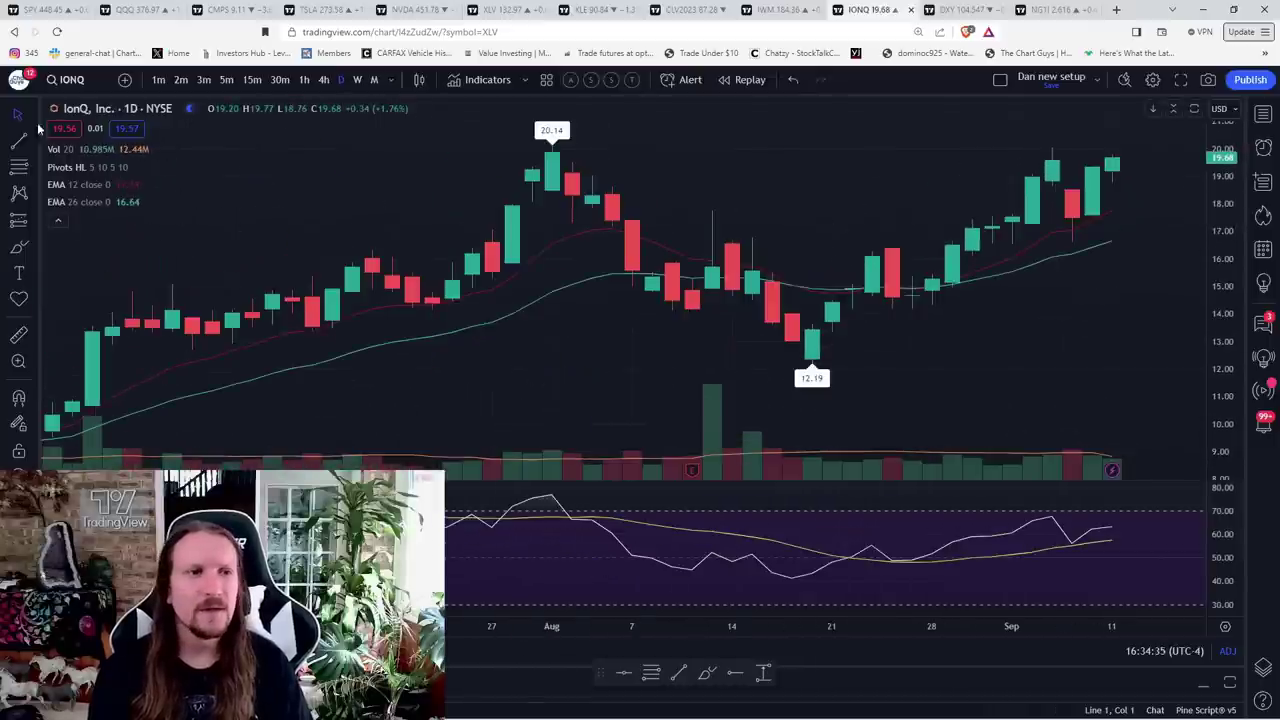
left_click(34, 122)
left_click_drag(590, 308, 507, 295)
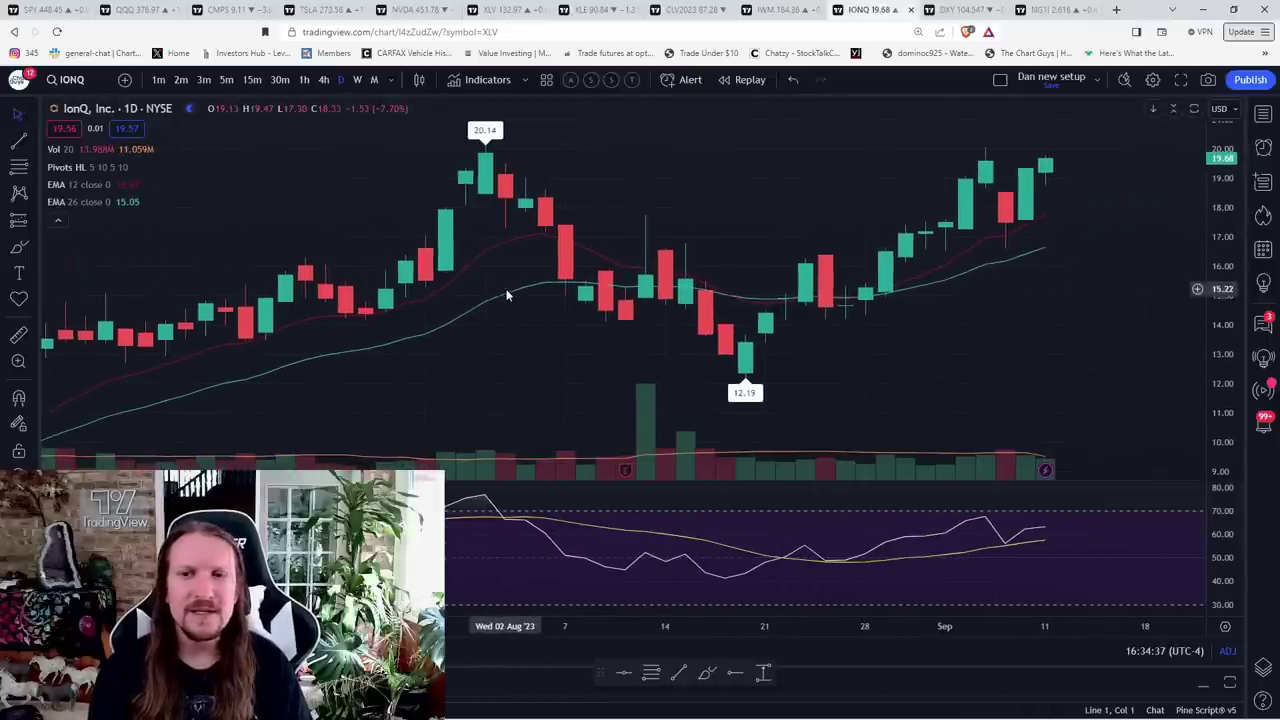
left_click_drag(485, 141, 503, 208)
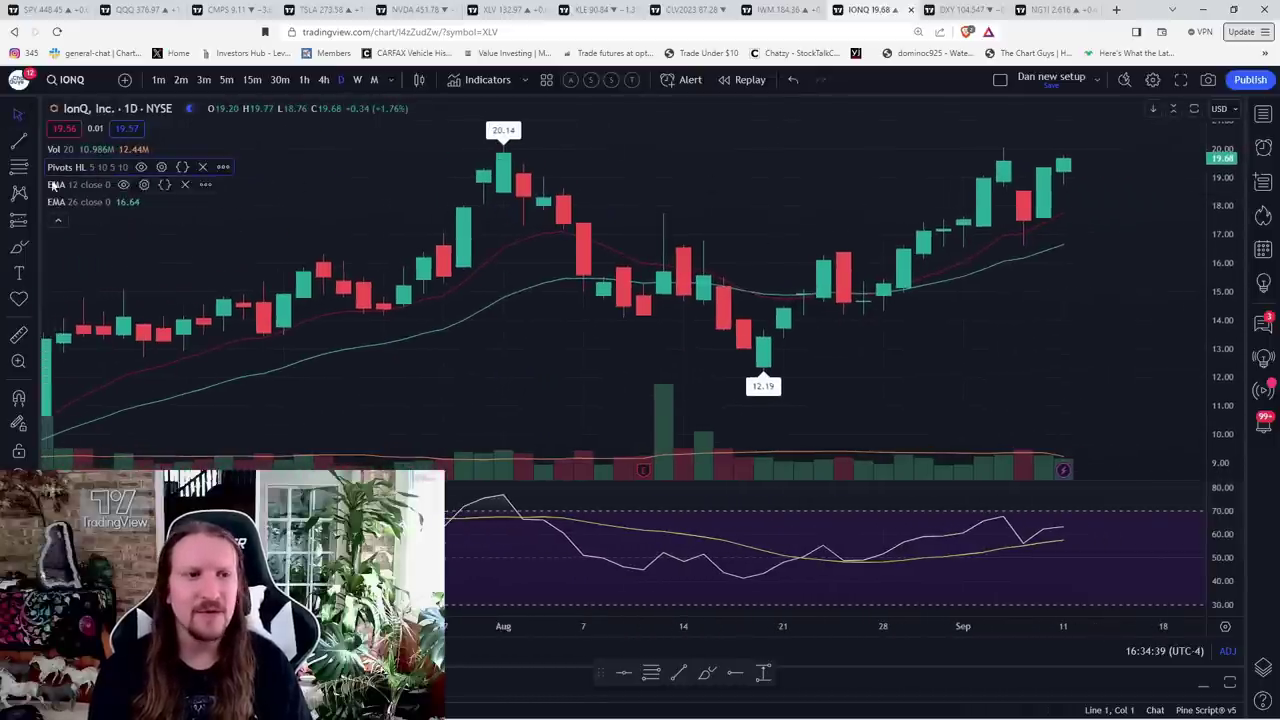
Step: Brush a cup and handle from IONQ's August high through the September pullback, review it zoomed out, and delete it
left_click(18, 247)
mouse_move(503, 140)
left_mouse_down()
mouse_move(583, 297)
mouse_move(741, 346)
mouse_move(900, 262)
mouse_move(998, 152)
mouse_move(1036, 237)
mouse_move(1070, 162)
left_mouse_up()
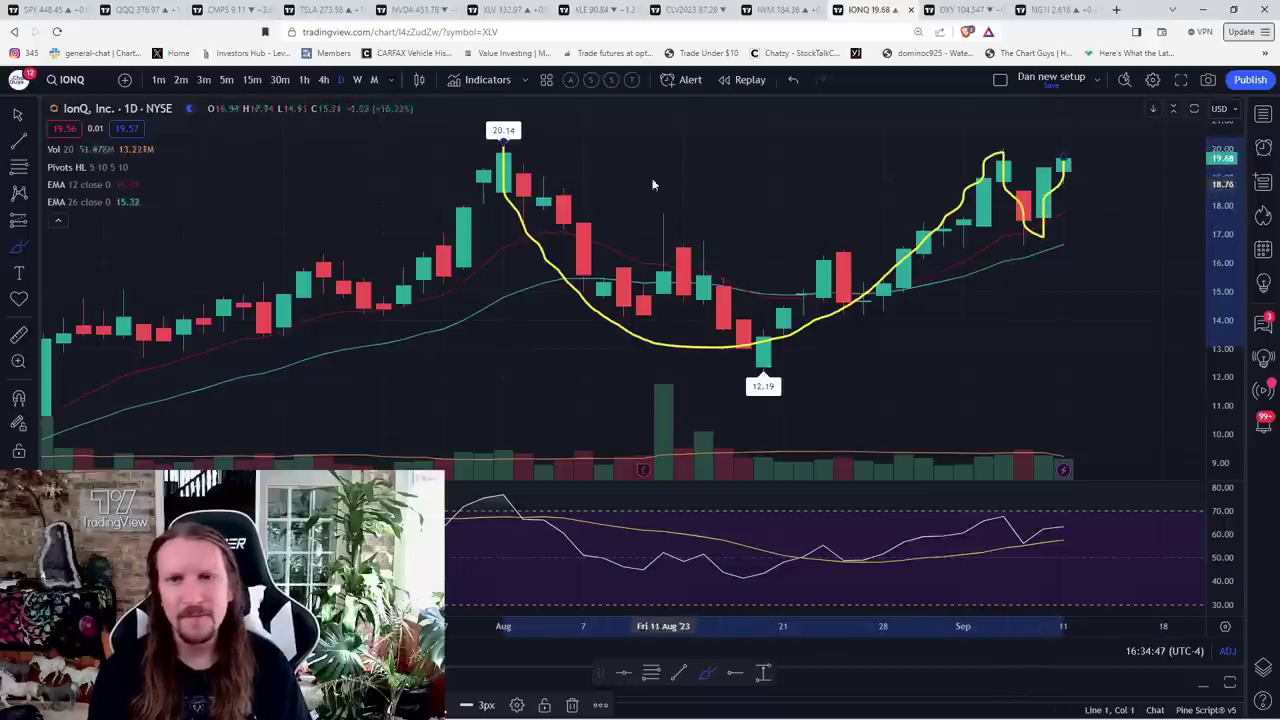
scroll(580, 168, "down", 3)
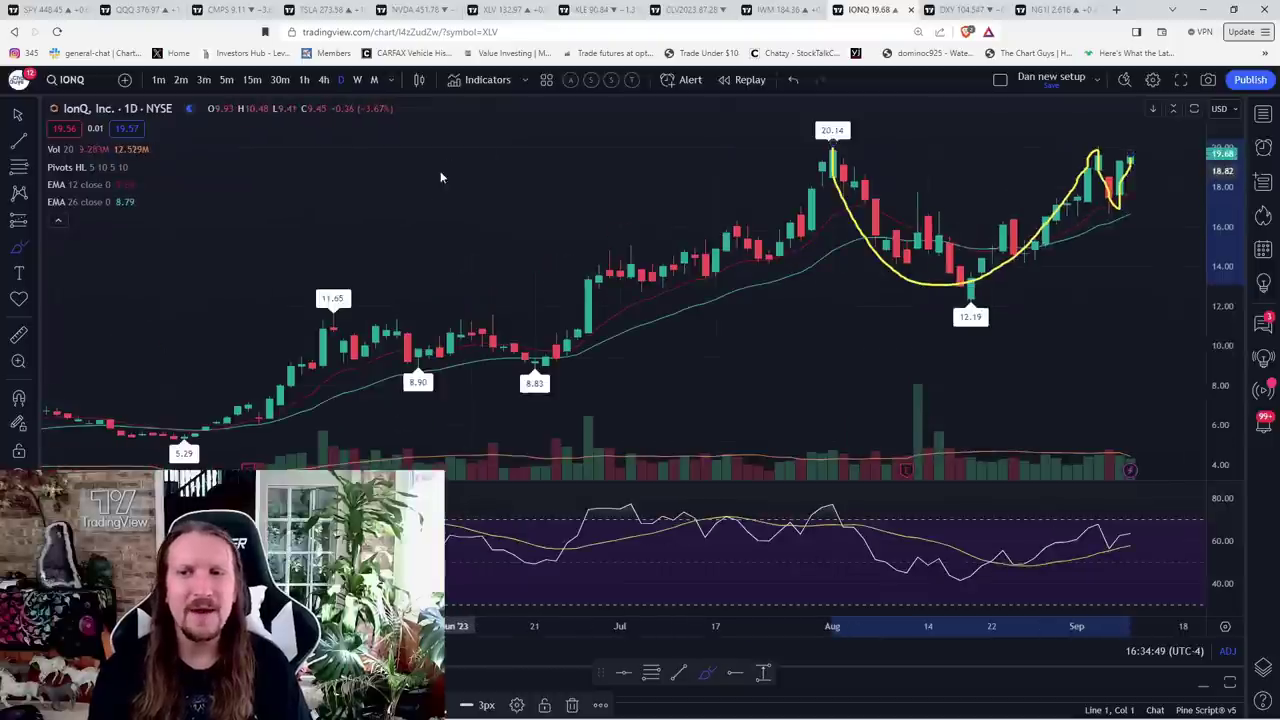
key("Delete")
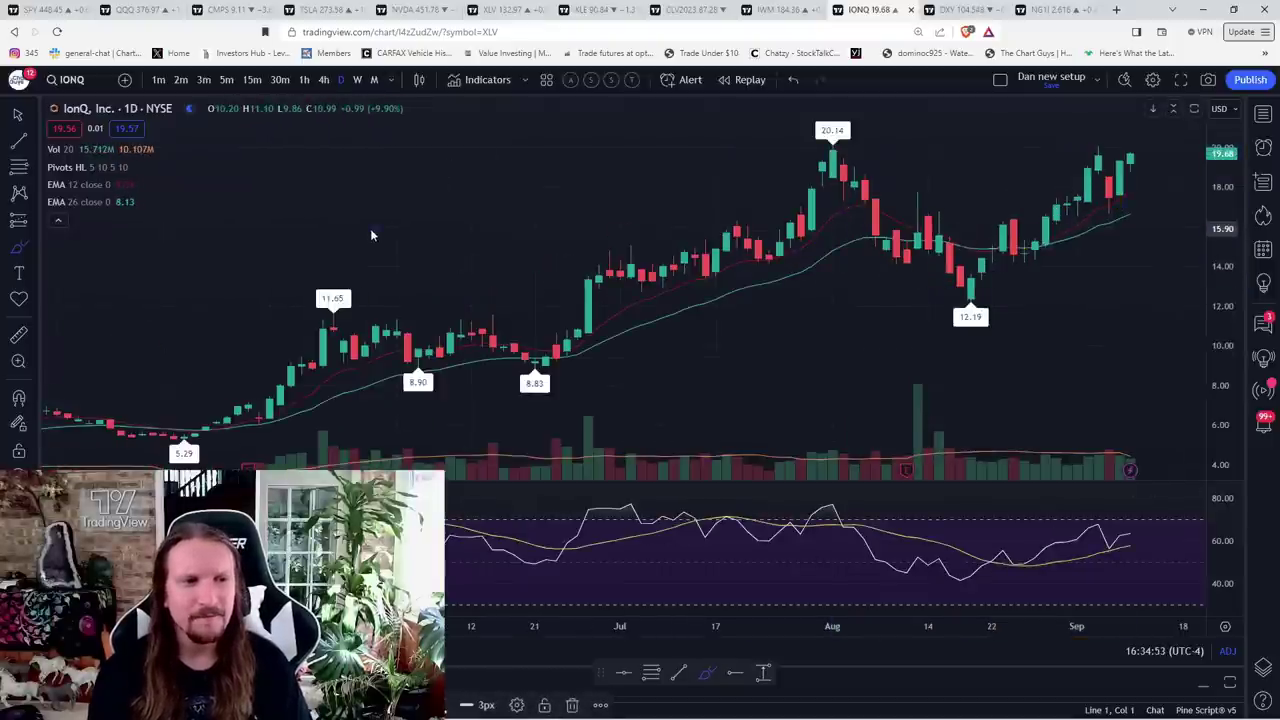
Step: Open the C3.ai (AI) daily chart and clear its brush and Fibonacci drawings from view
scroll(370, 235, "up", 1)
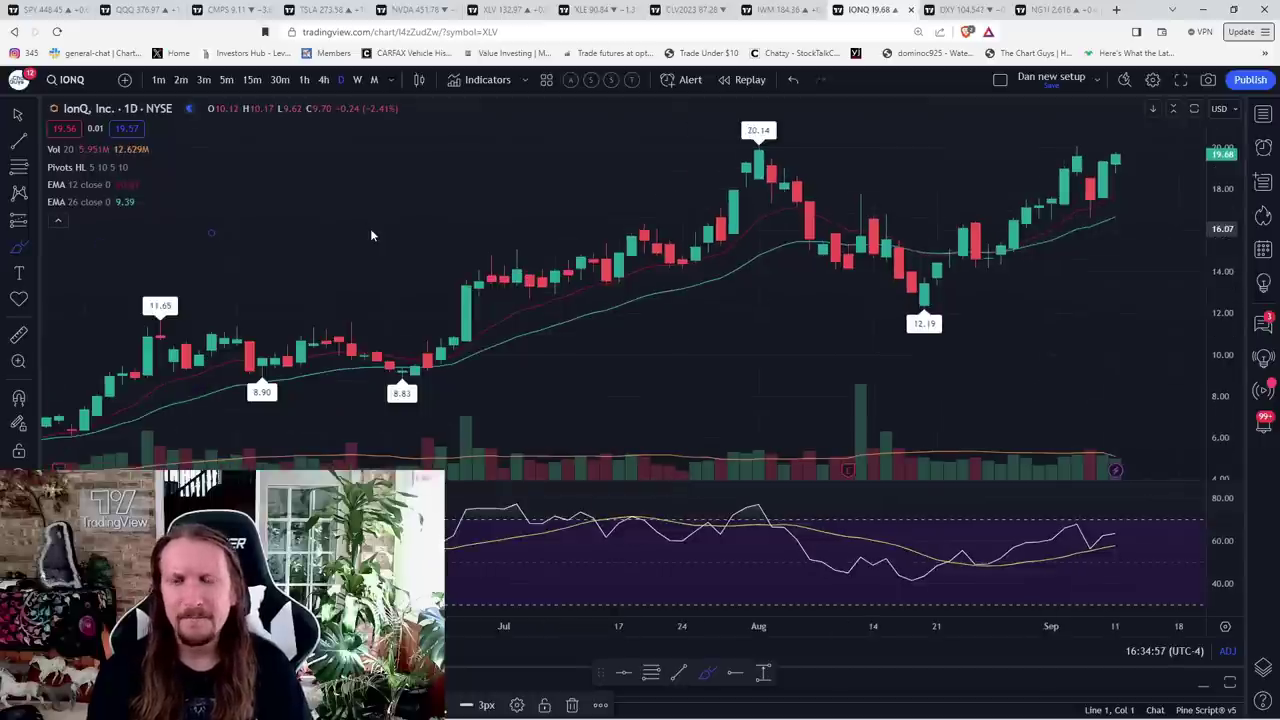
key("space")
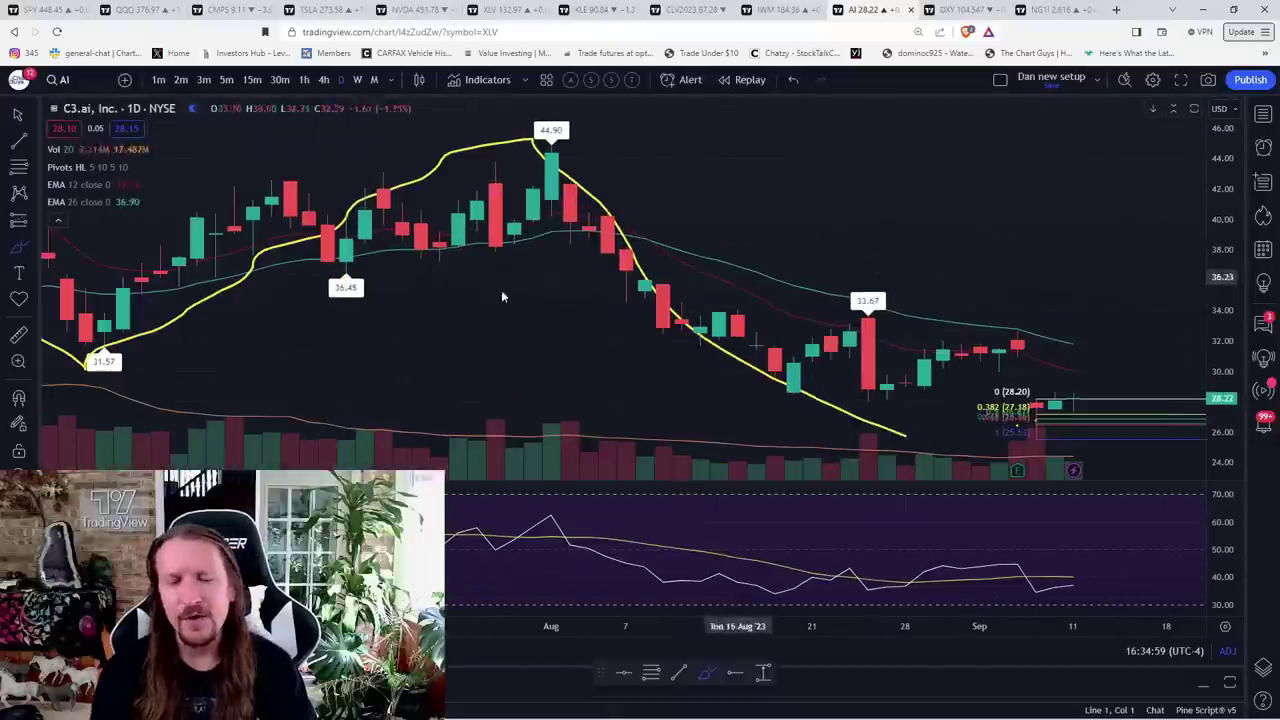
key("ctrl+alt+h")
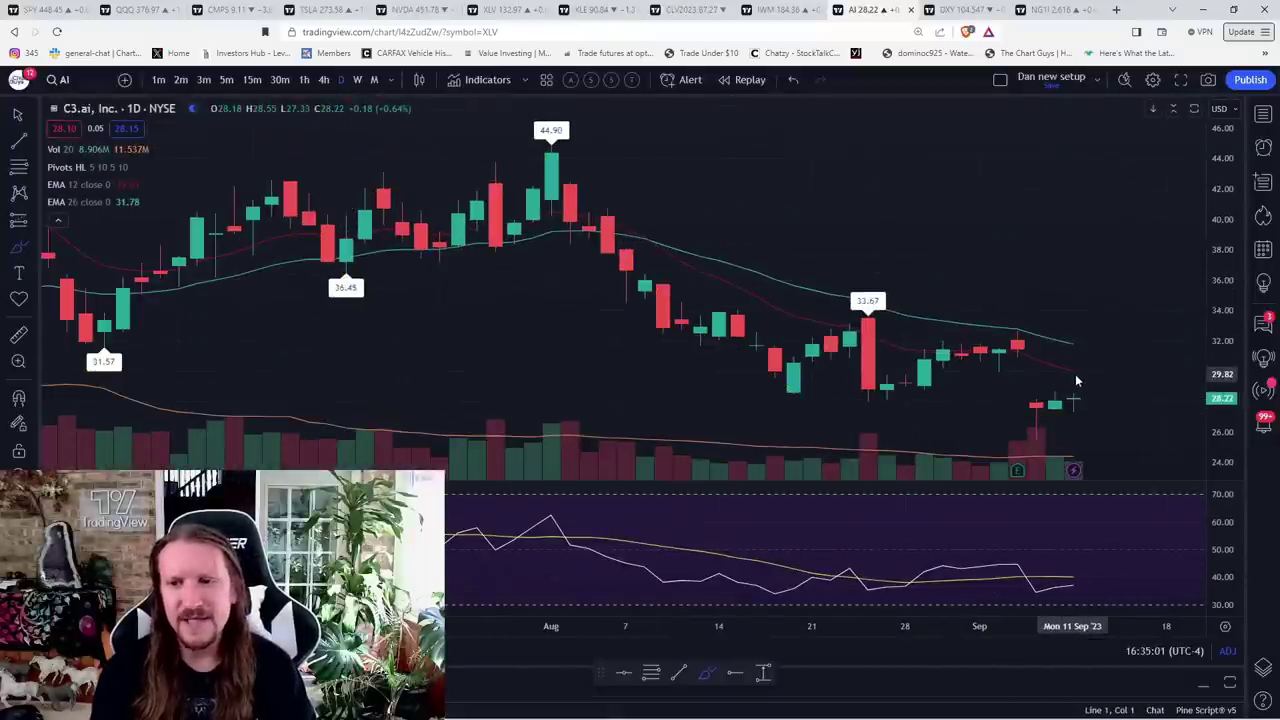
Step: Look over the PLTR daily chart and go back to IONQ
key("space")
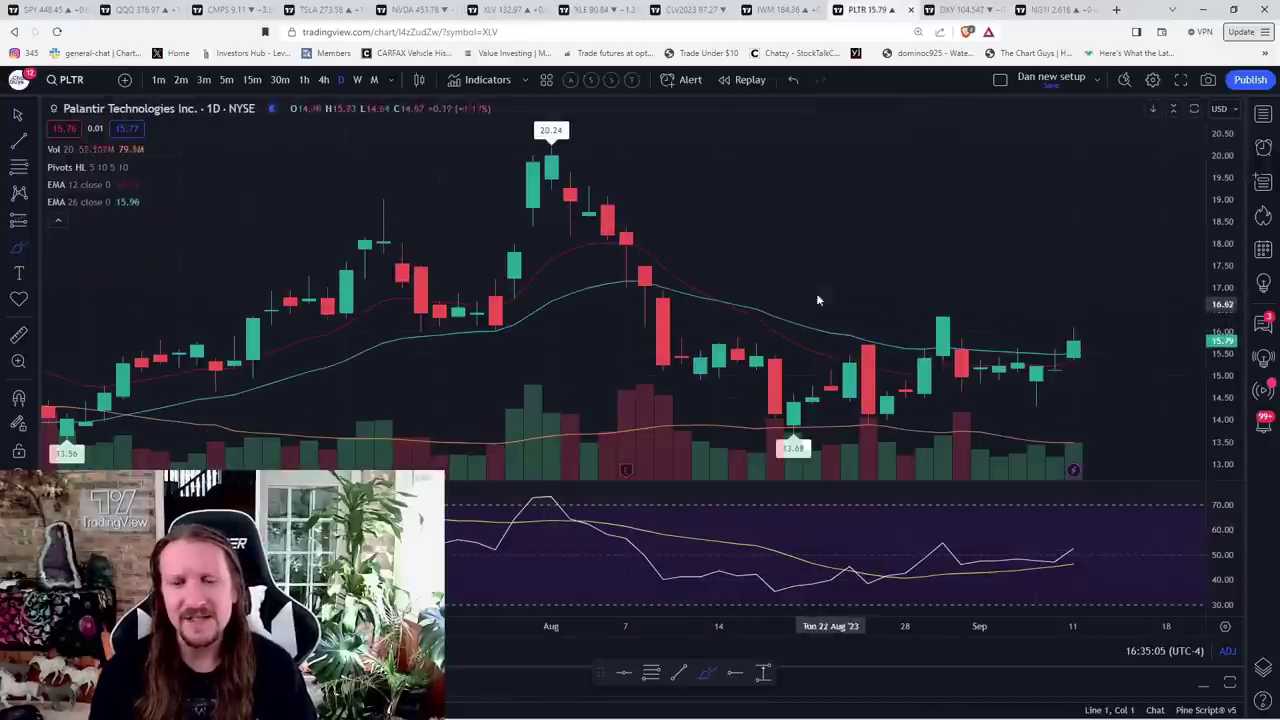
type("IONQ")
key("Return")
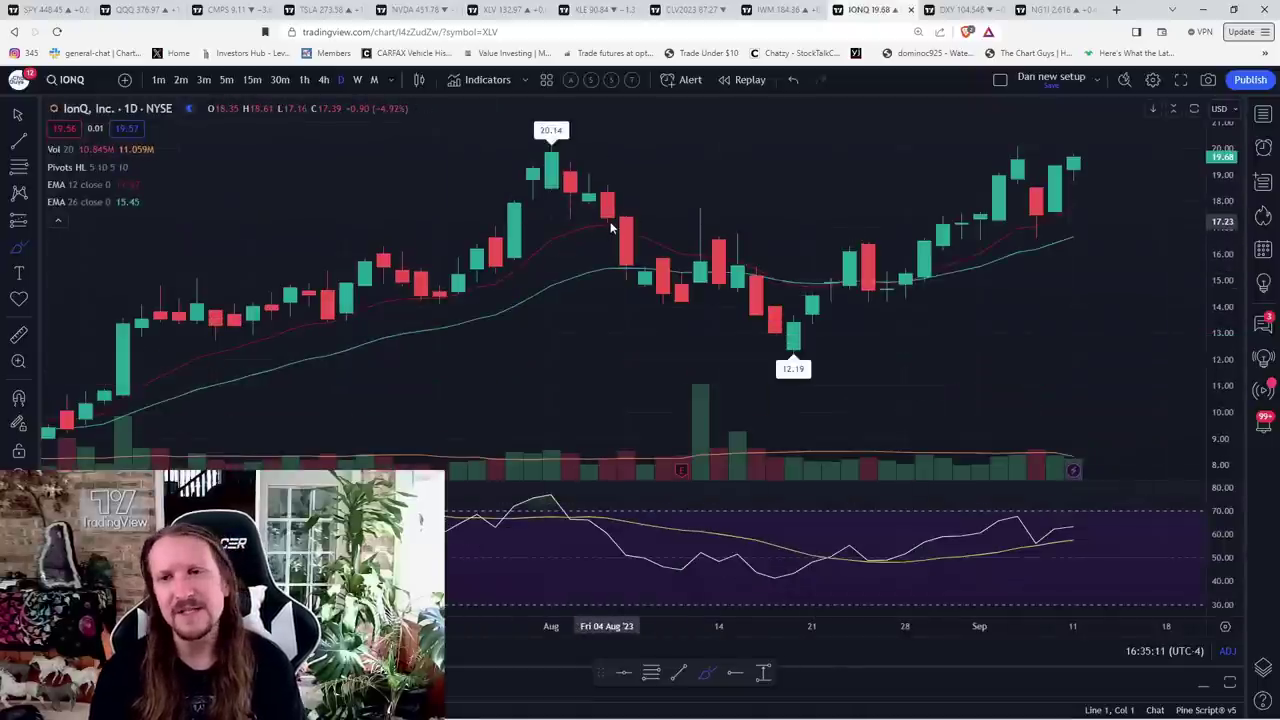
Step: Open the VFS chart and examine its September 11 session on the 5-minute timeframe
type("VFS")
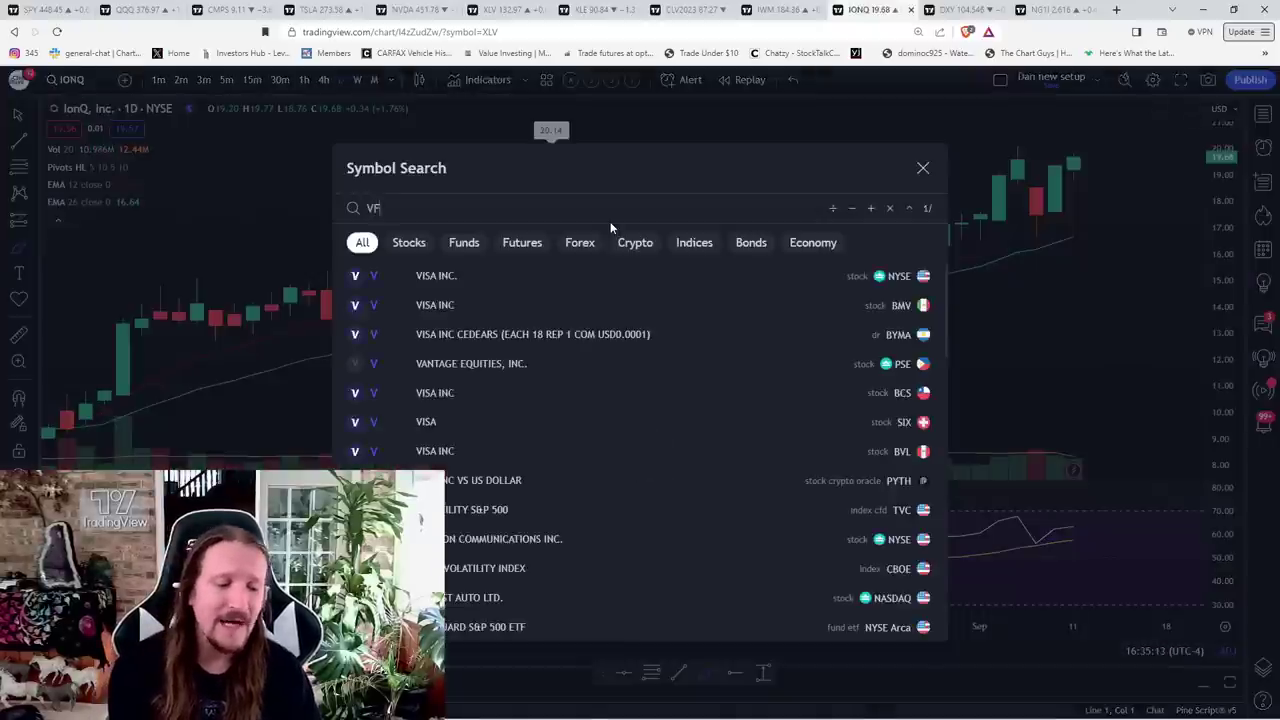
key("Return")
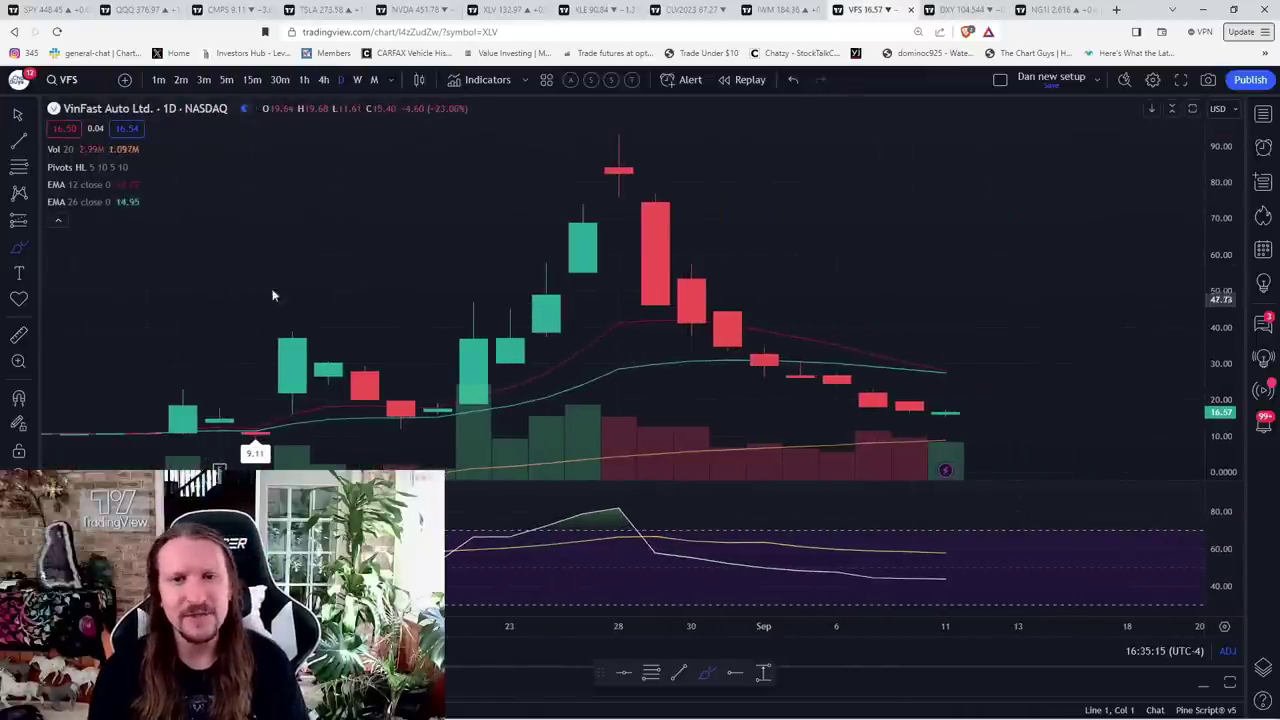
left_click(226, 80)
scroll(584, 285, "down", 2)
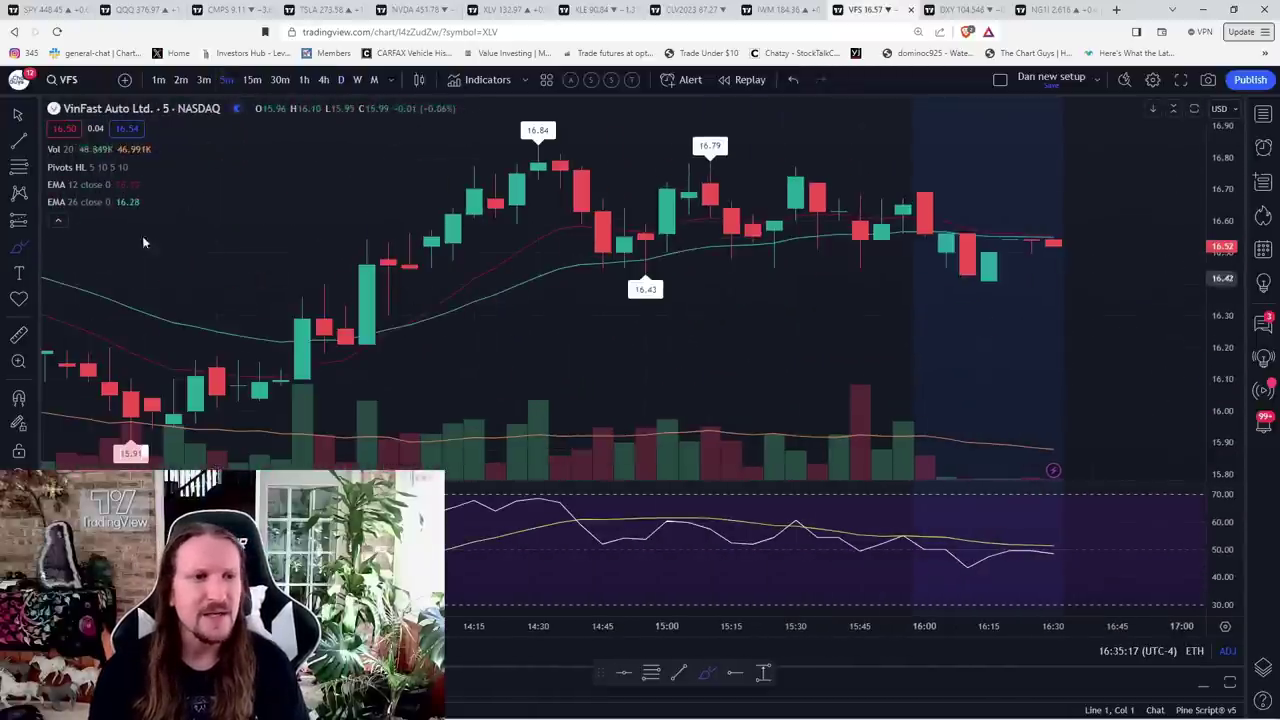
scroll(566, 388, "down", 2)
scroll(570, 385, "down", 2)
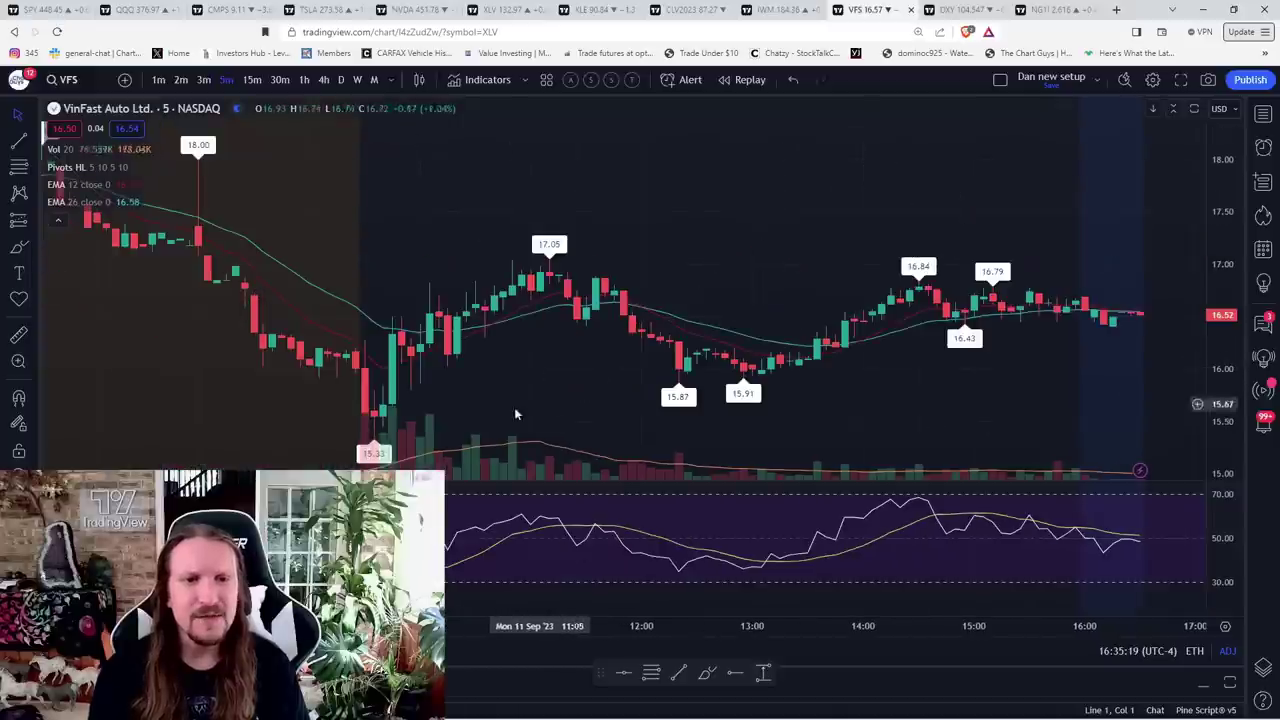
Step: Brush VFS's opening drop, bounce and pullback with a line beneath the higher low, and undo the drawings
left_click(19, 250)
mouse_move(355, 332)
left_mouse_down()
mouse_move(375, 438)
mouse_move(387, 320)
mouse_move(415, 378)
mouse_move(392, 390)
mouse_move(443, 398)
left_mouse_up()
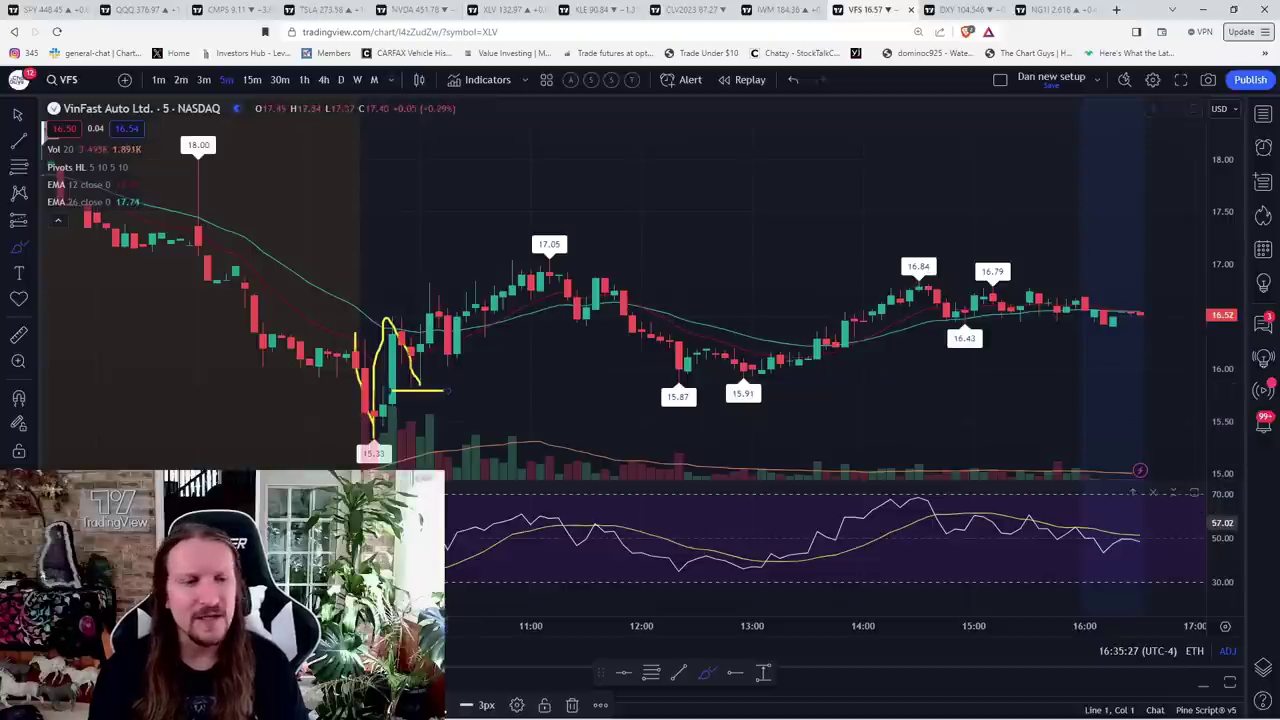
key("ctrl+z")
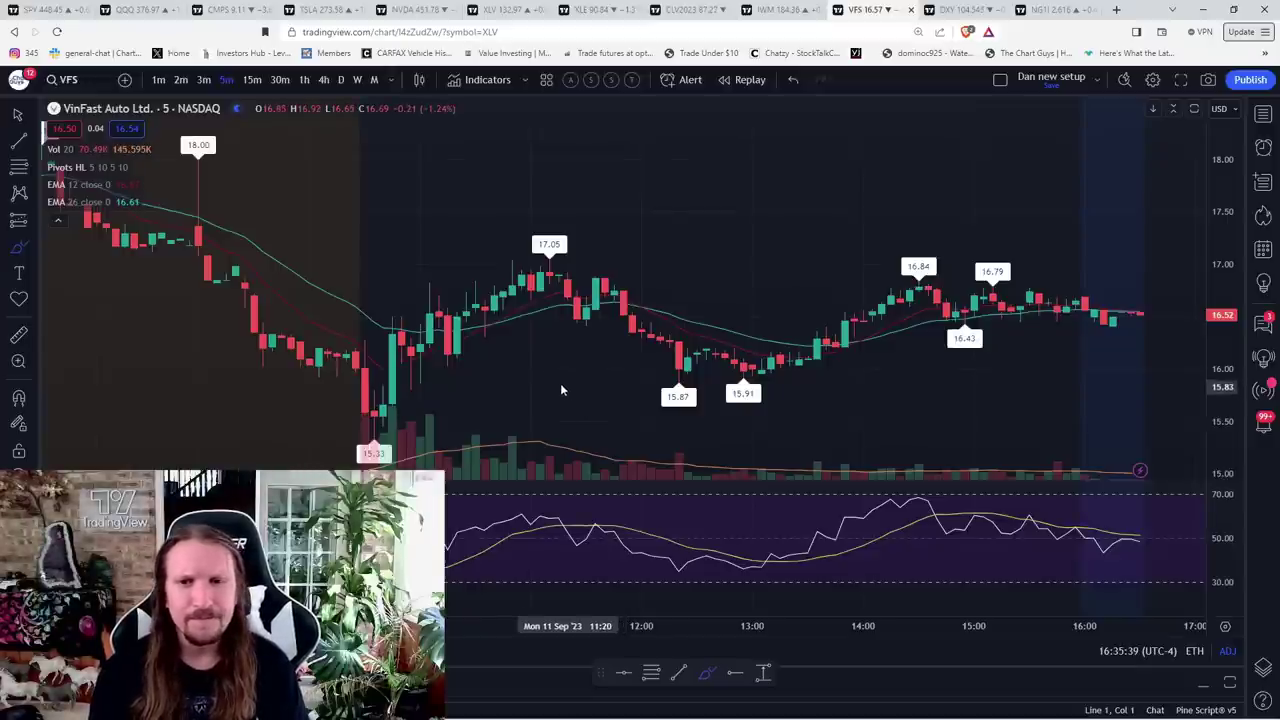
Step: Examine VFS on the hourly timeframe and return to its daily chart
left_click(304, 79)
scroll(761, 365, "up", 5)
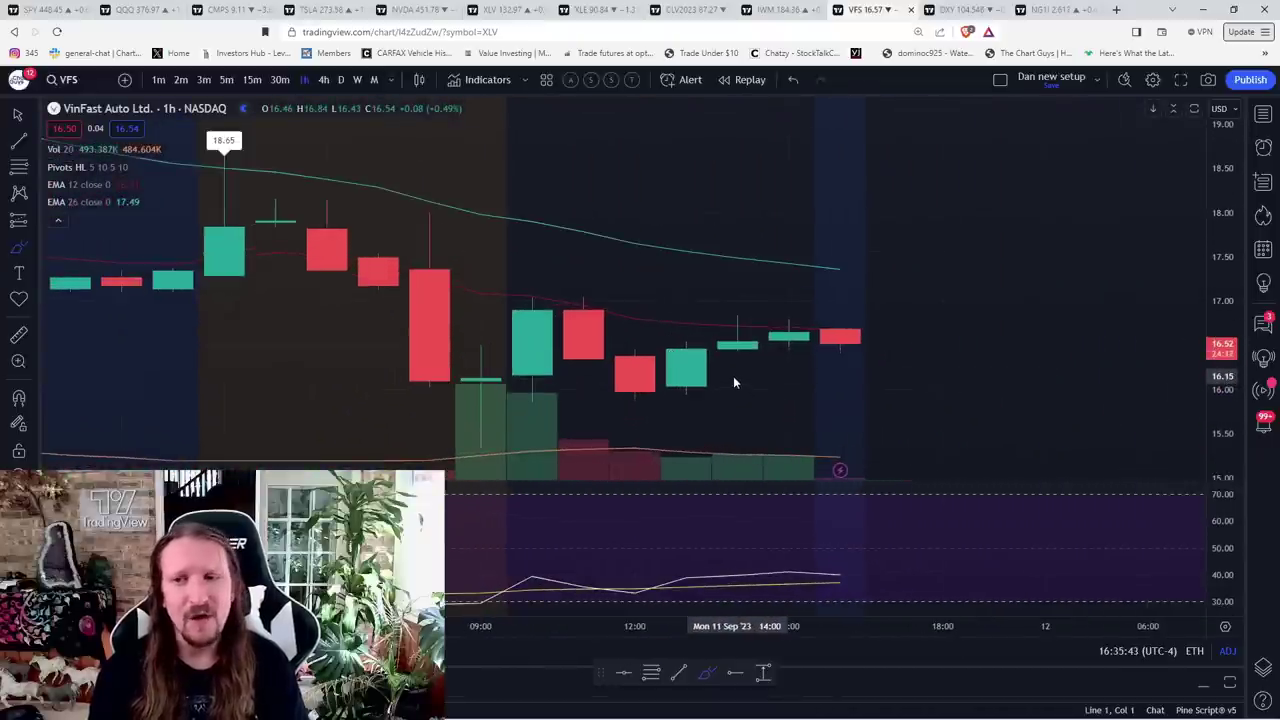
scroll(733, 376, "down", 3)
key("d")
key("Return")
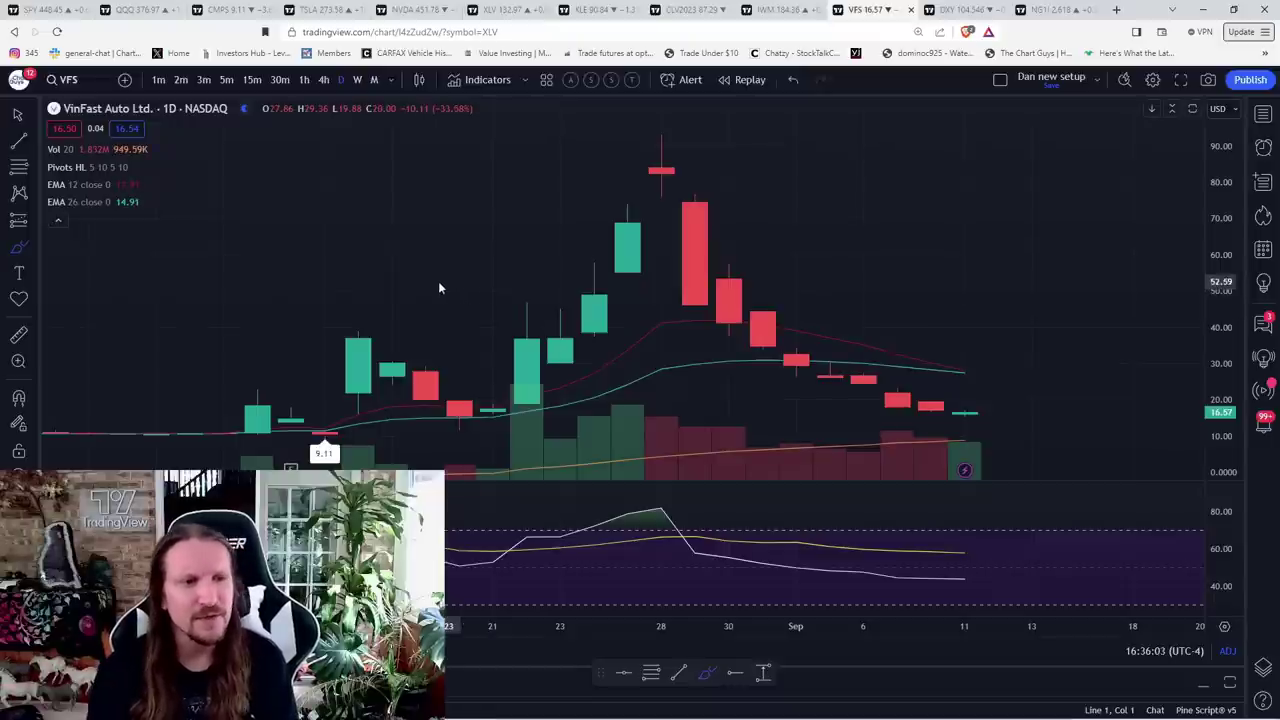
Step: Open the CGC chart and view its recent session on the 5-minute timeframe
type("CGC")
key("Return")
left_click(226, 79)
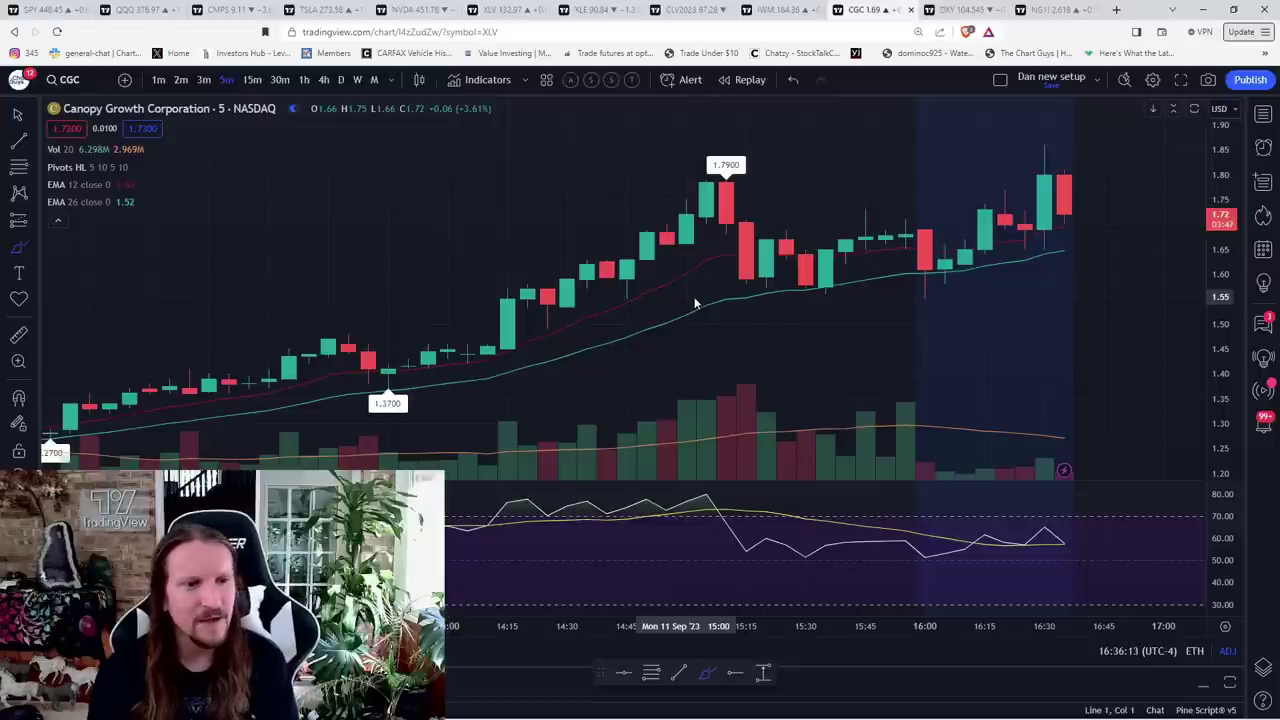
Step: Open the ACB chart, look over its 5-minute session and examine its daily chart
type("AC")
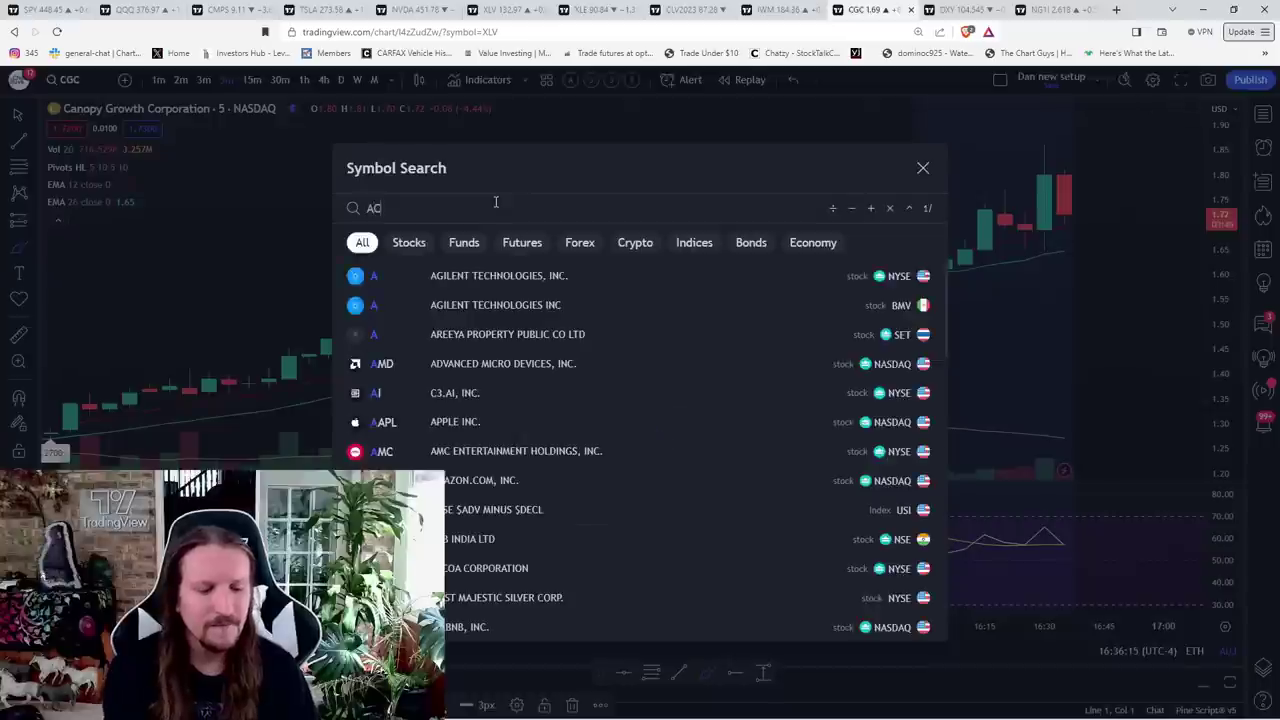
type("B")
key("Return")
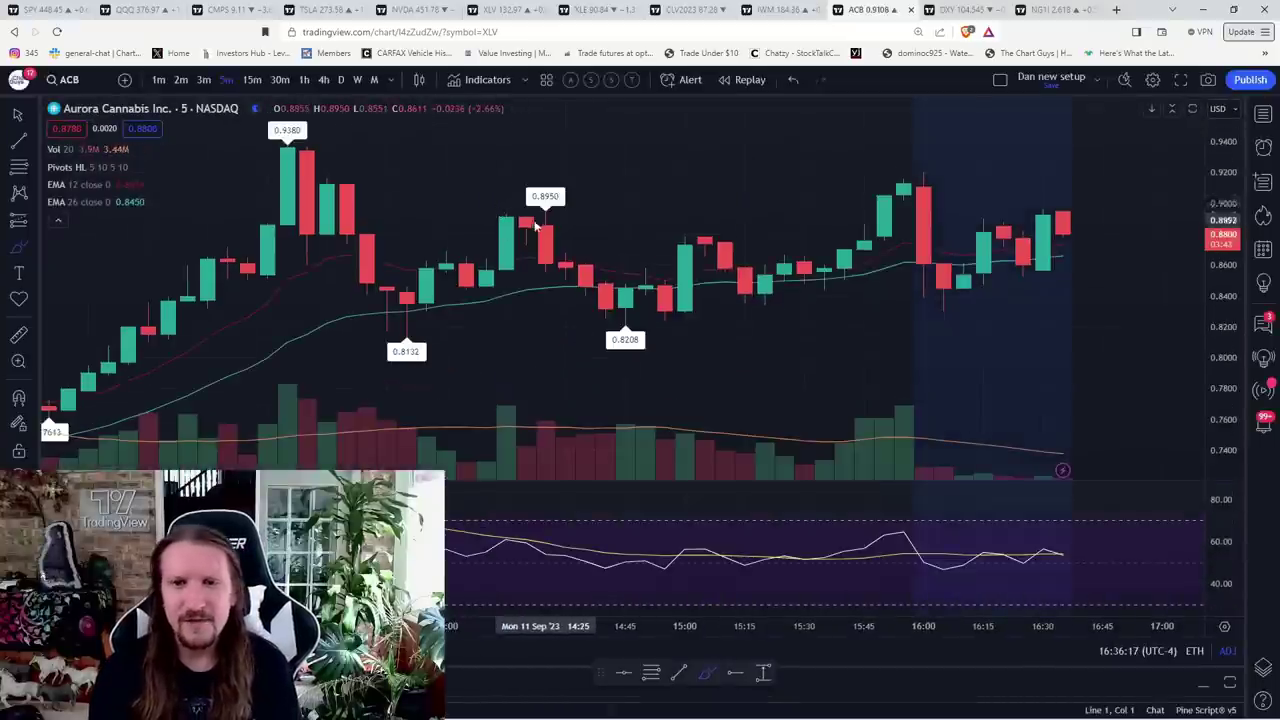
left_click(339, 81)
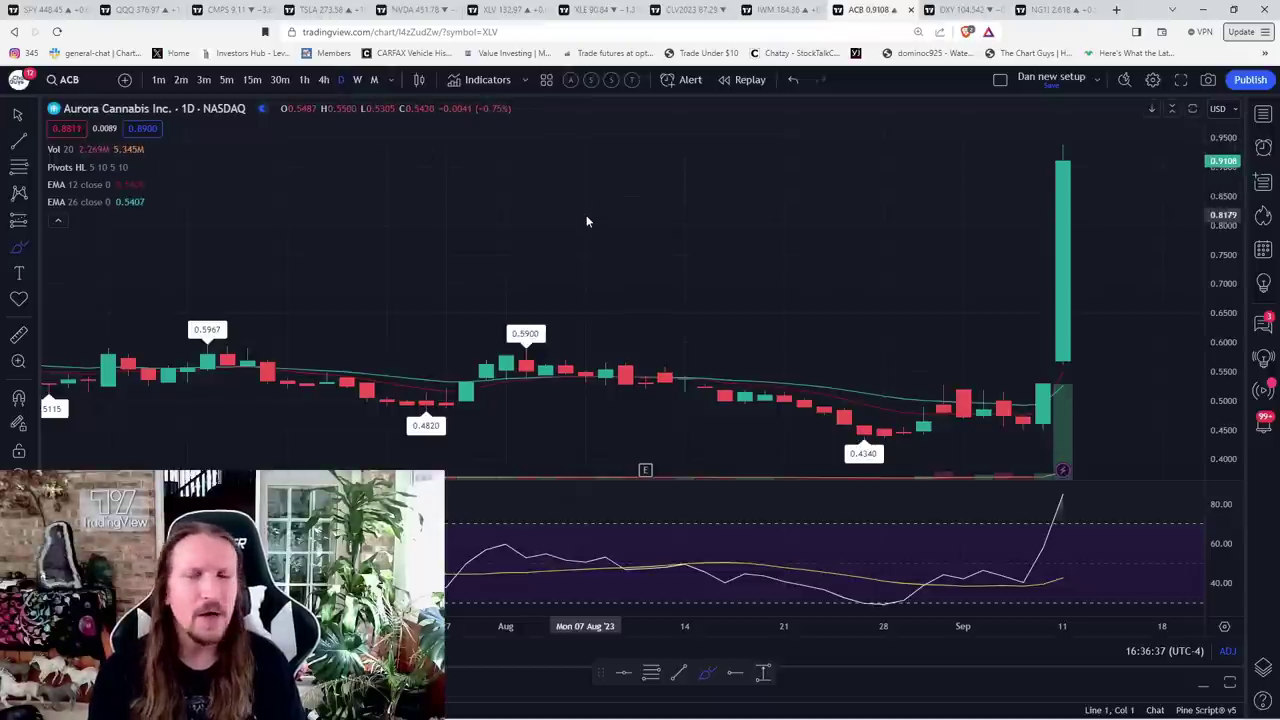
Step: On the DXY daily chart, brush a line beneath the late-August low and trace the latest drop from the September high
key("ctrl+Tab")
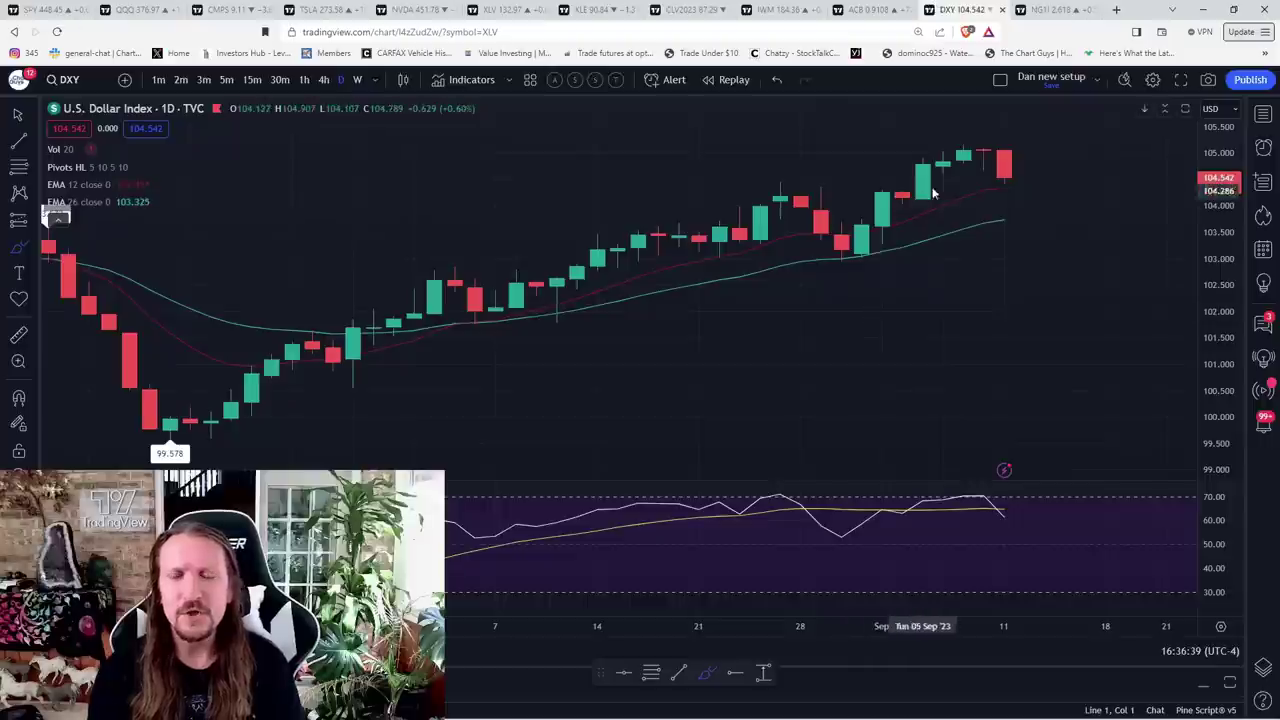
left_click(32, 250)
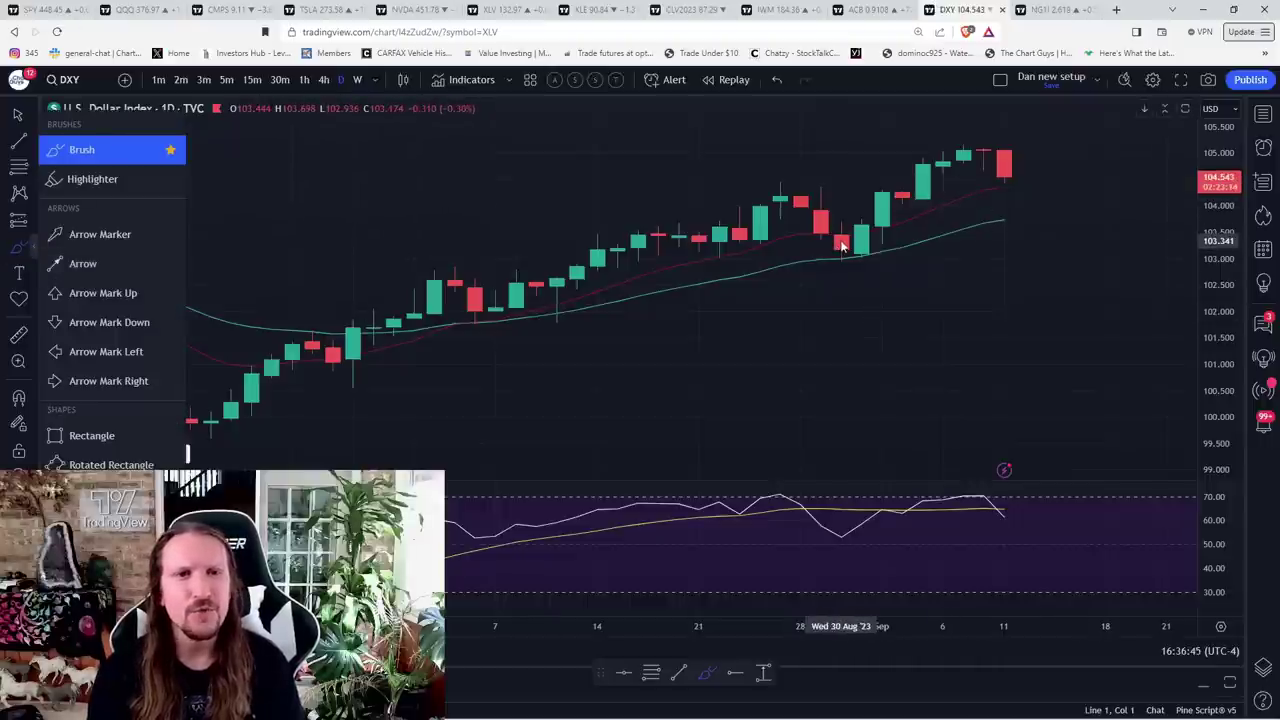
left_click_drag(803, 264, 900, 265)
left_click_drag(963, 146, 1019, 181)
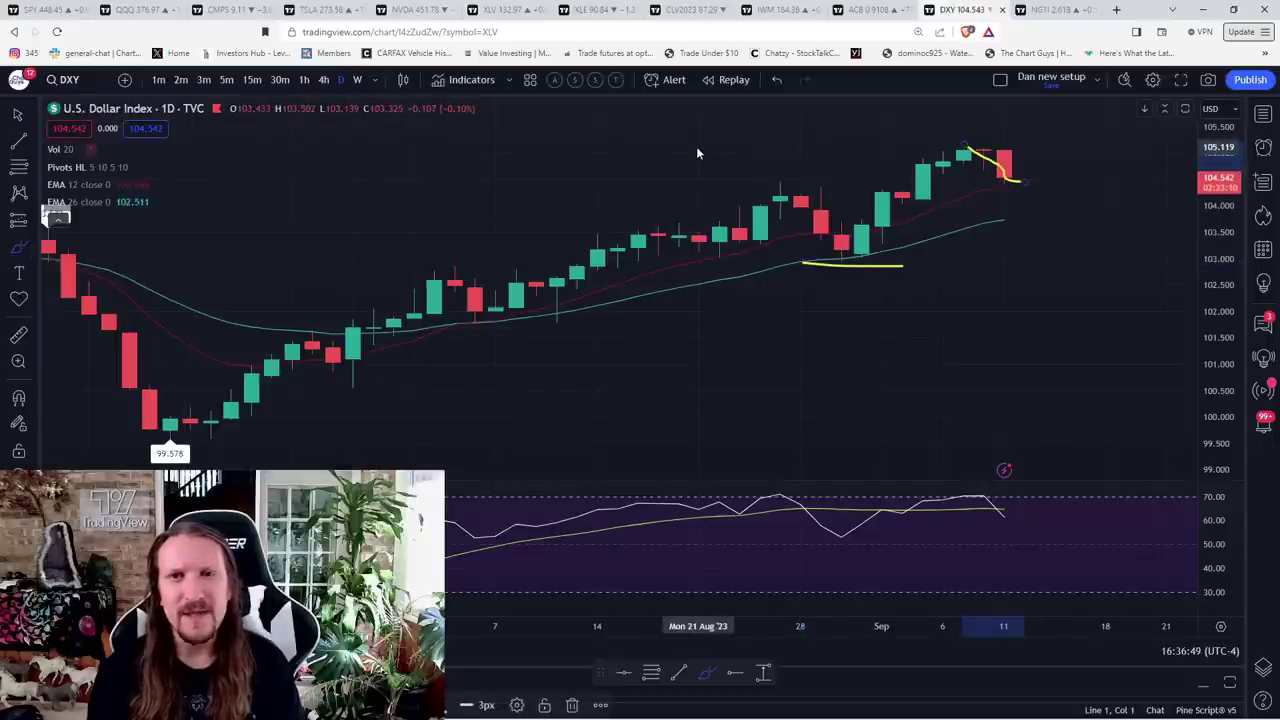
Step: Review the XAUUSD daily chart, then examine XAGUSD on the daily and weekly timeframes
type("XAUUSD")
key("Return")
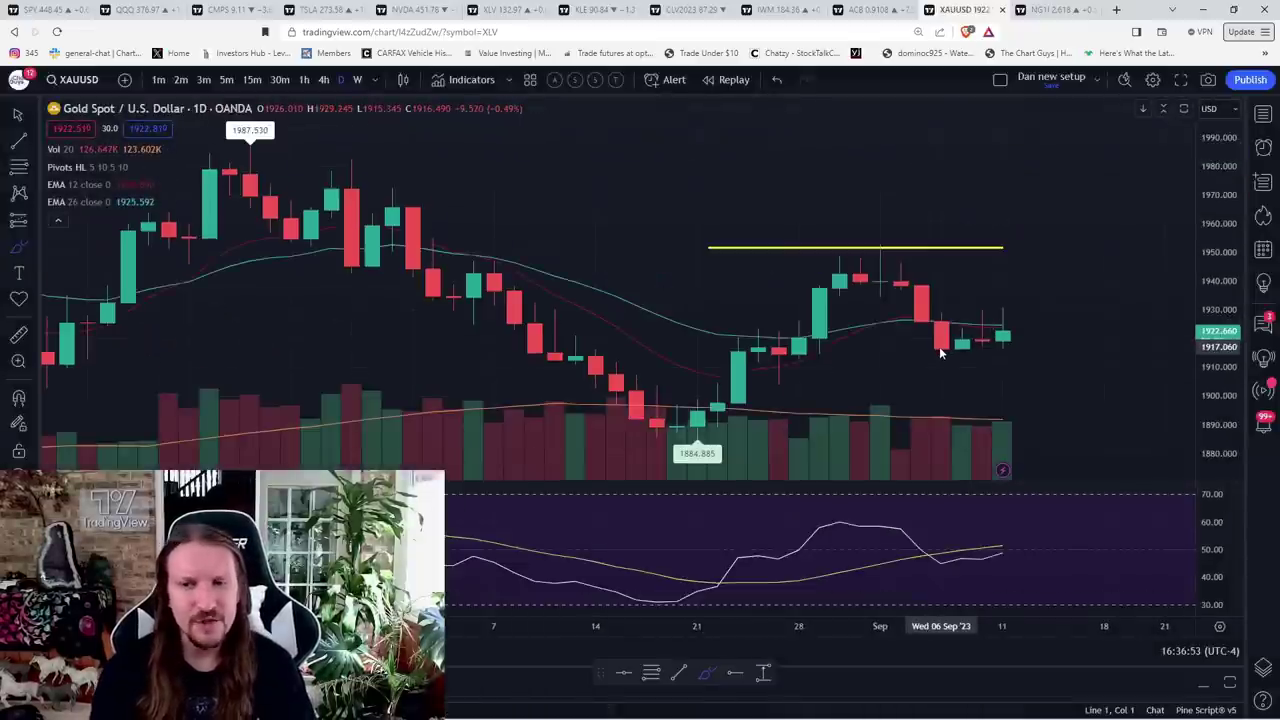
type("XAGUSD")
key("Return")
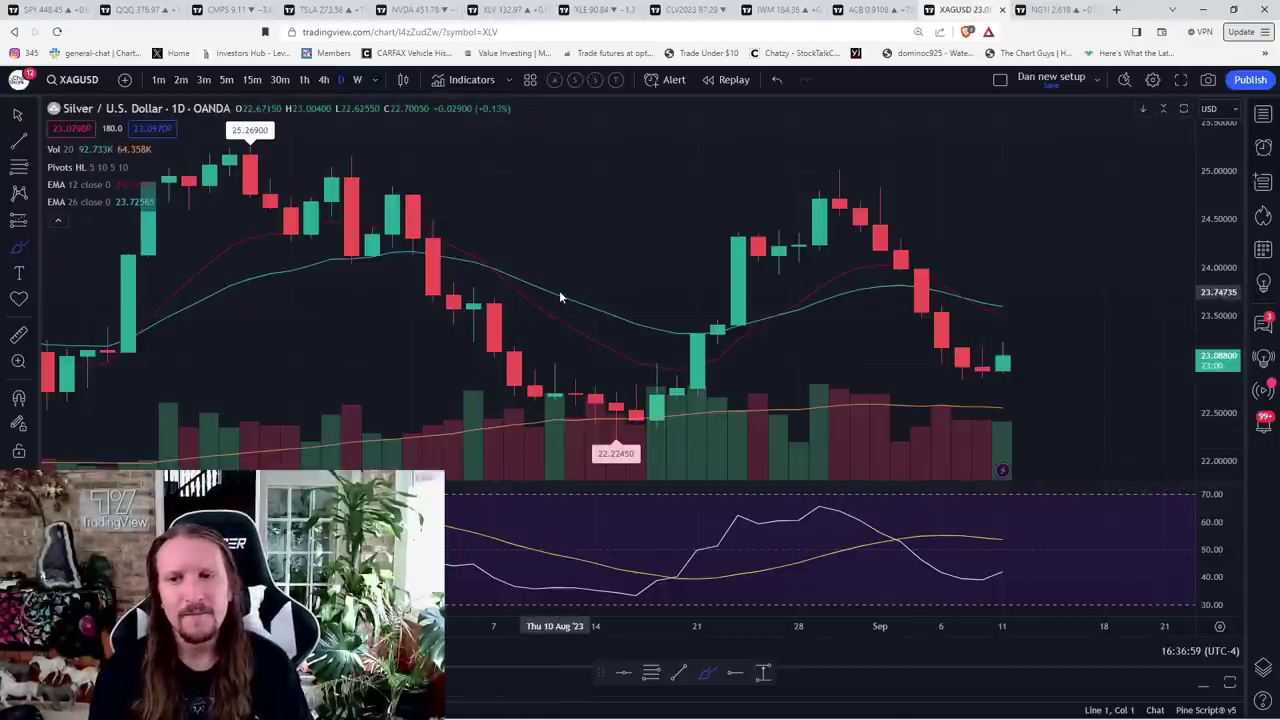
left_click(357, 79)
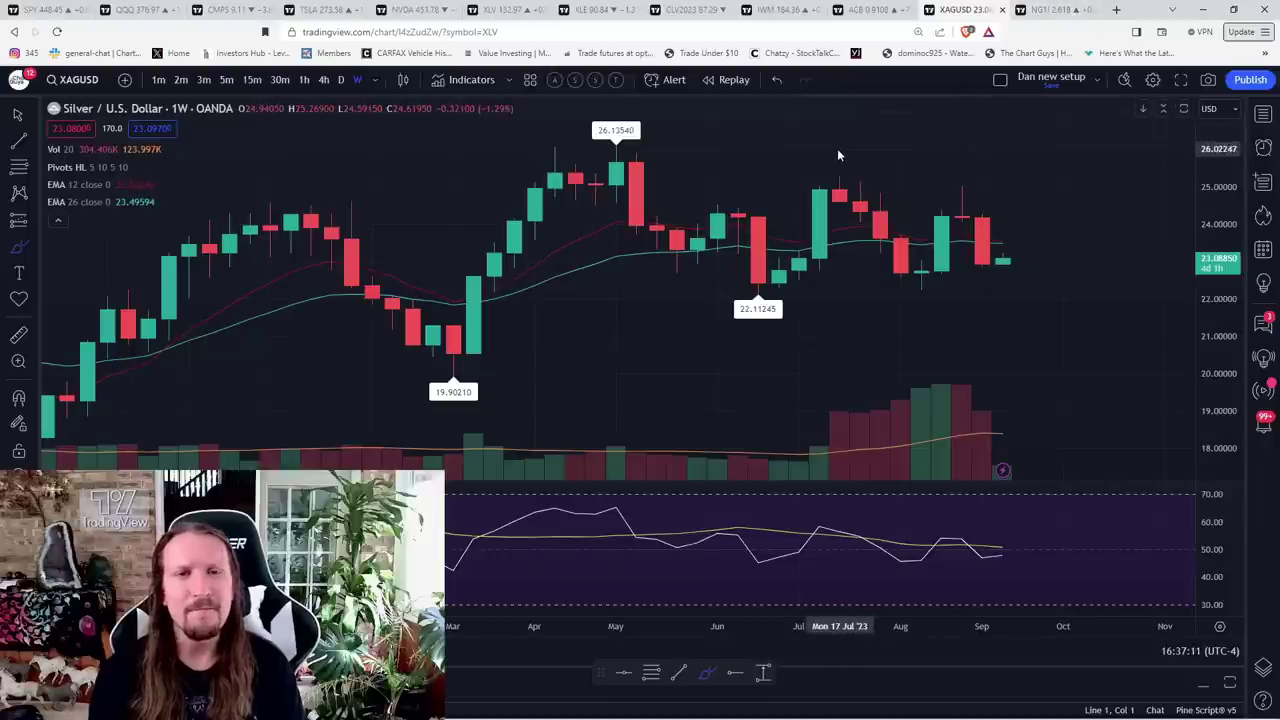
Step: Open the natural gas futures daily chart and brush its bounce from the September 6 low, the pullback and a projected rise
left_click(1052, 9)
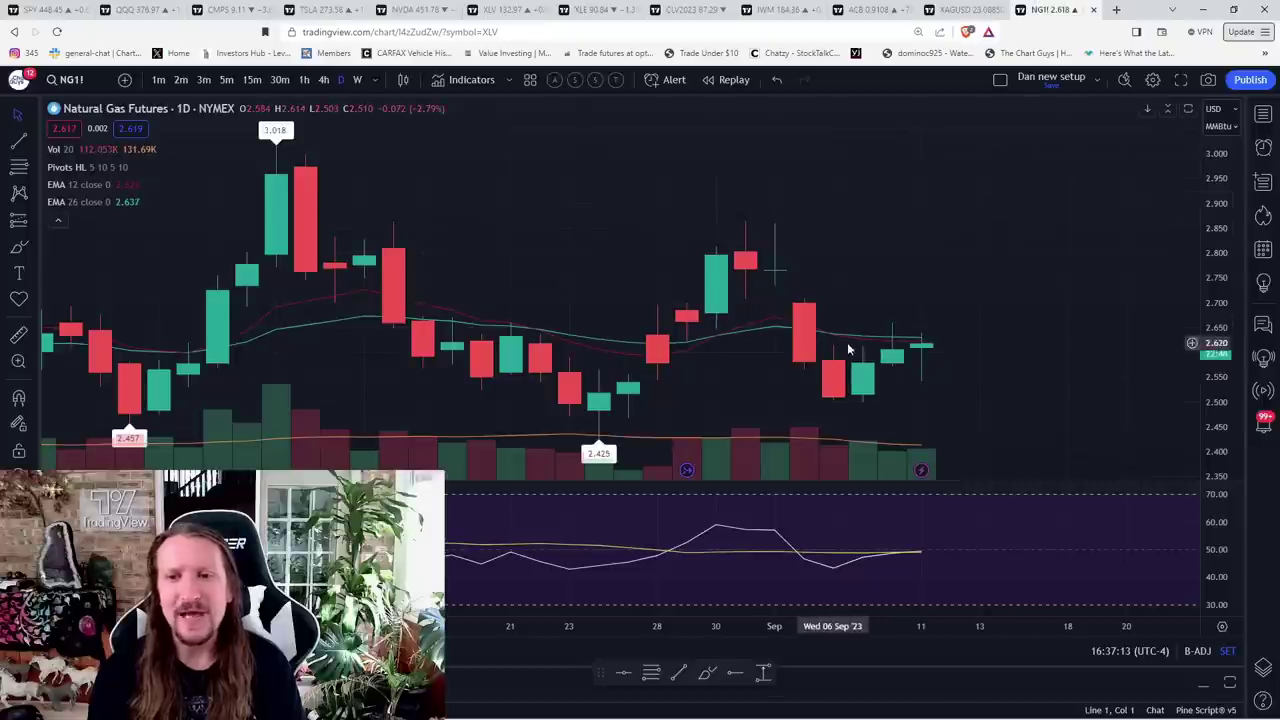
left_click(18, 246)
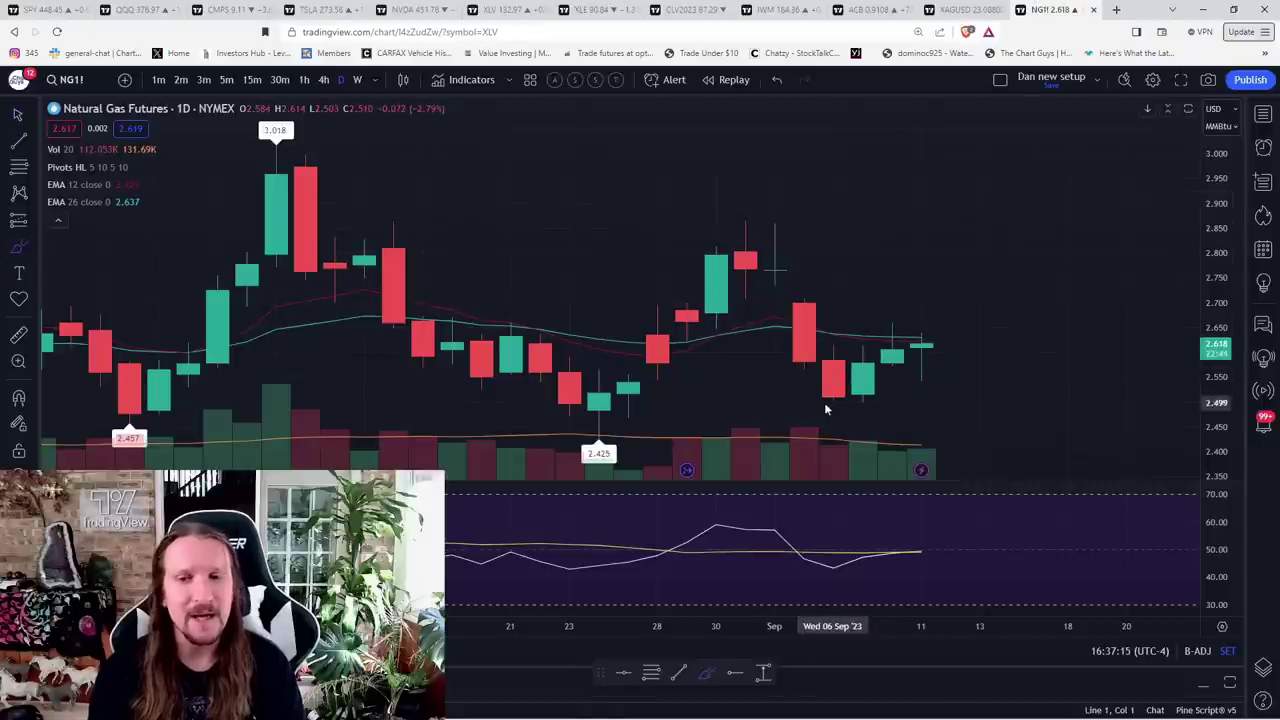
mouse_move(832, 397)
left_mouse_down()
mouse_move(890, 327)
mouse_move(921, 378)
mouse_move(950, 295)
left_mouse_up()
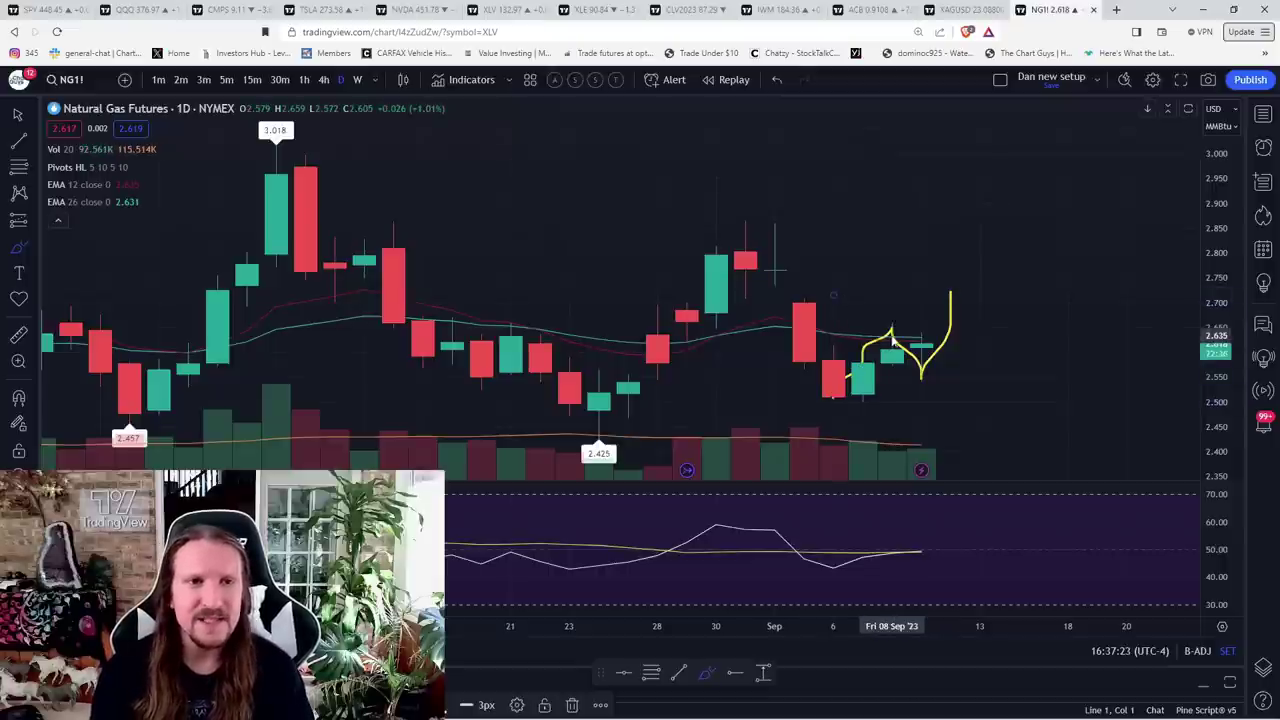
Step: Set the natural gas chart to a 2-day interval and delete the brushed path
type("2D")
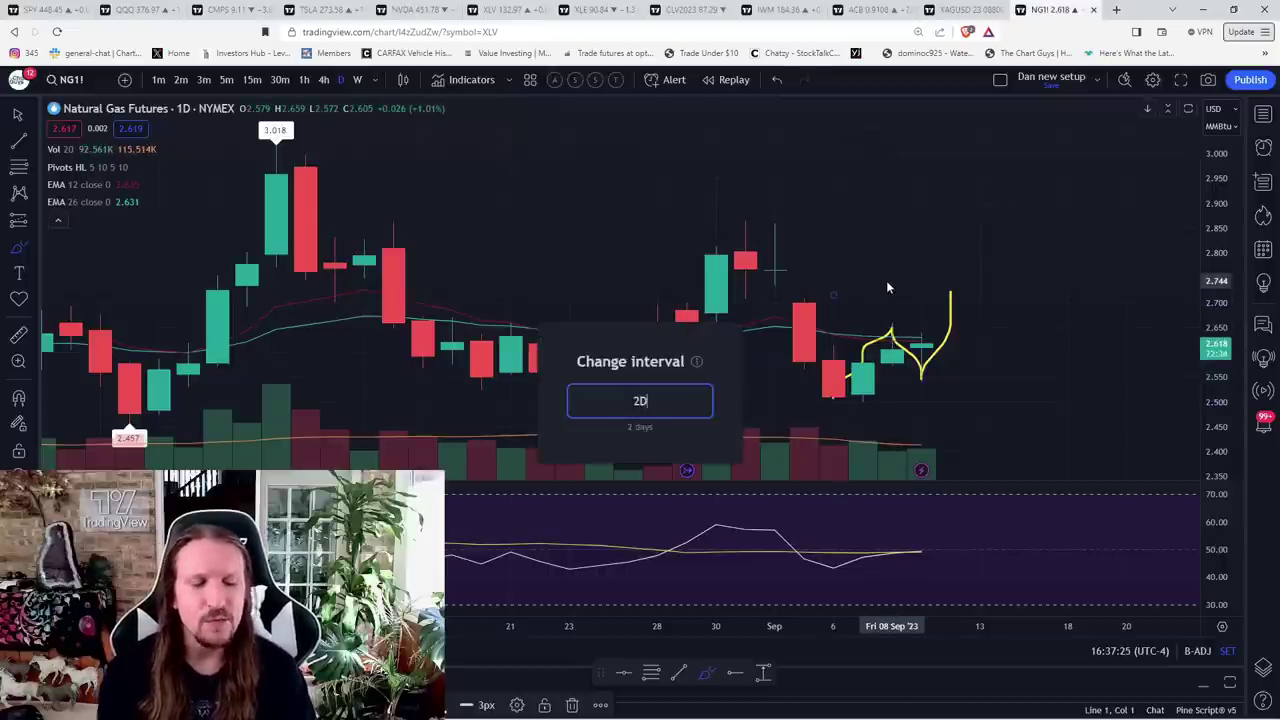
key("Return")
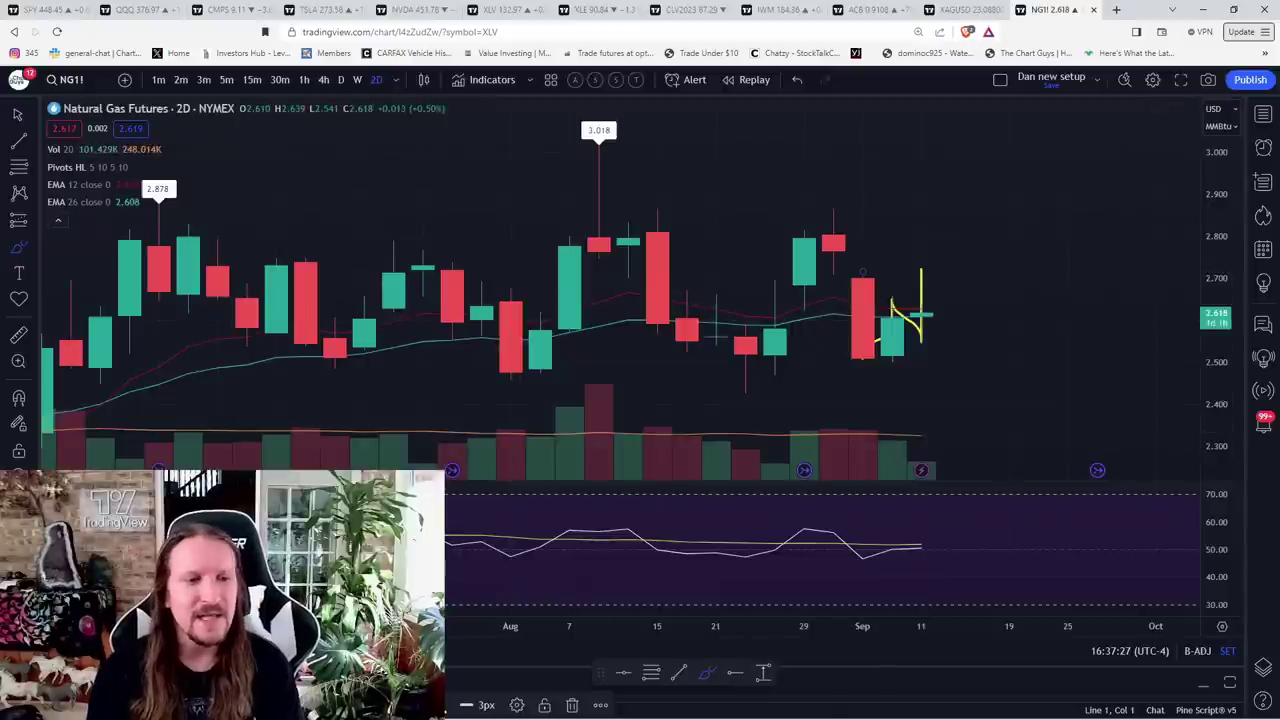
key("Delete")
Step: Brush natural gas's swings from the 3.018 high through the September low, ending with a projected rise and pullback
left_click(33, 247)
left_click_drag(598, 140, 628, 242)
mouse_move(668, 287)
left_mouse_down()
mouse_move(745, 390)
mouse_move(830, 205)
mouse_move(888, 360)
mouse_move(952, 265)
mouse_move(1000, 309)
left_mouse_up()
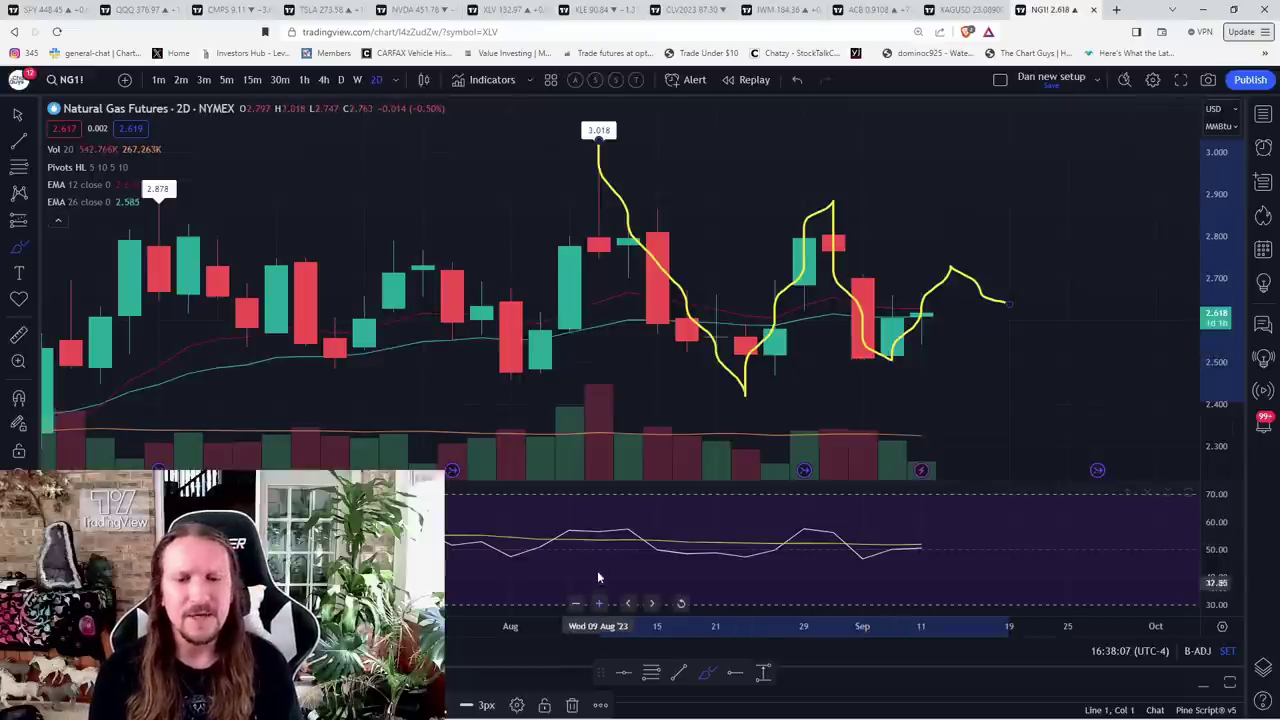
mouse_move(622, 712)
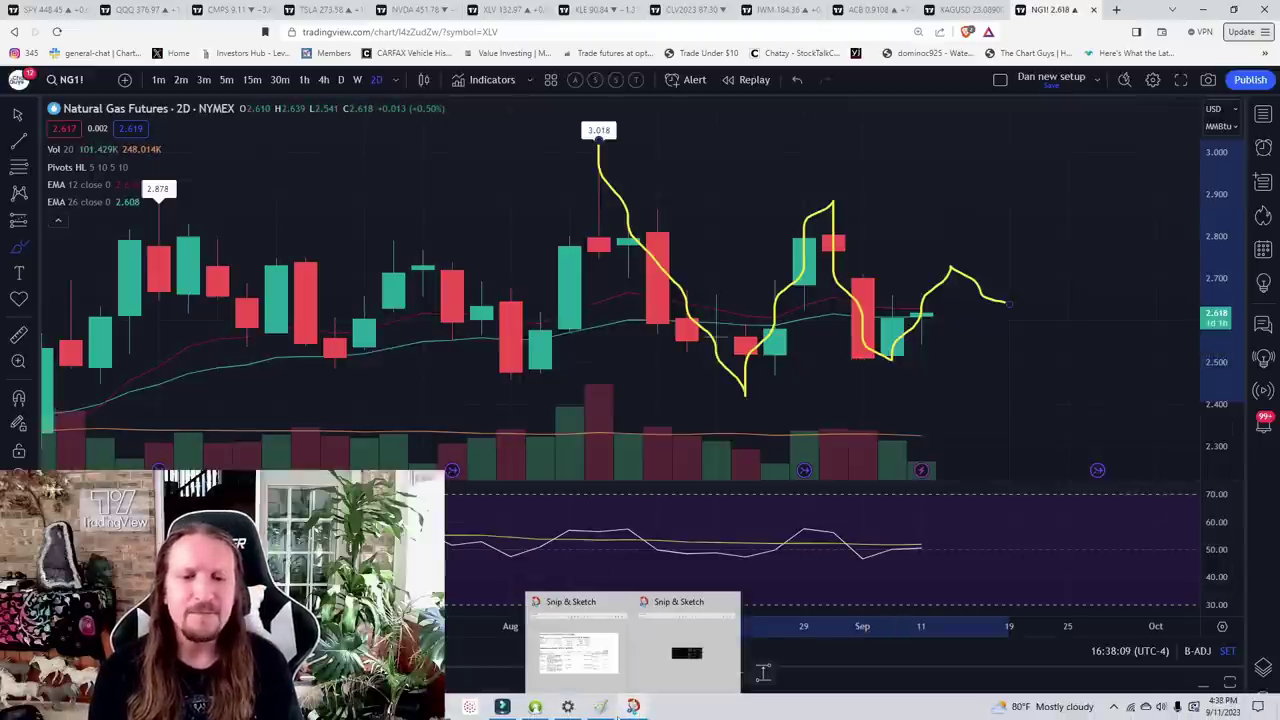
mouse_move(500, 708)
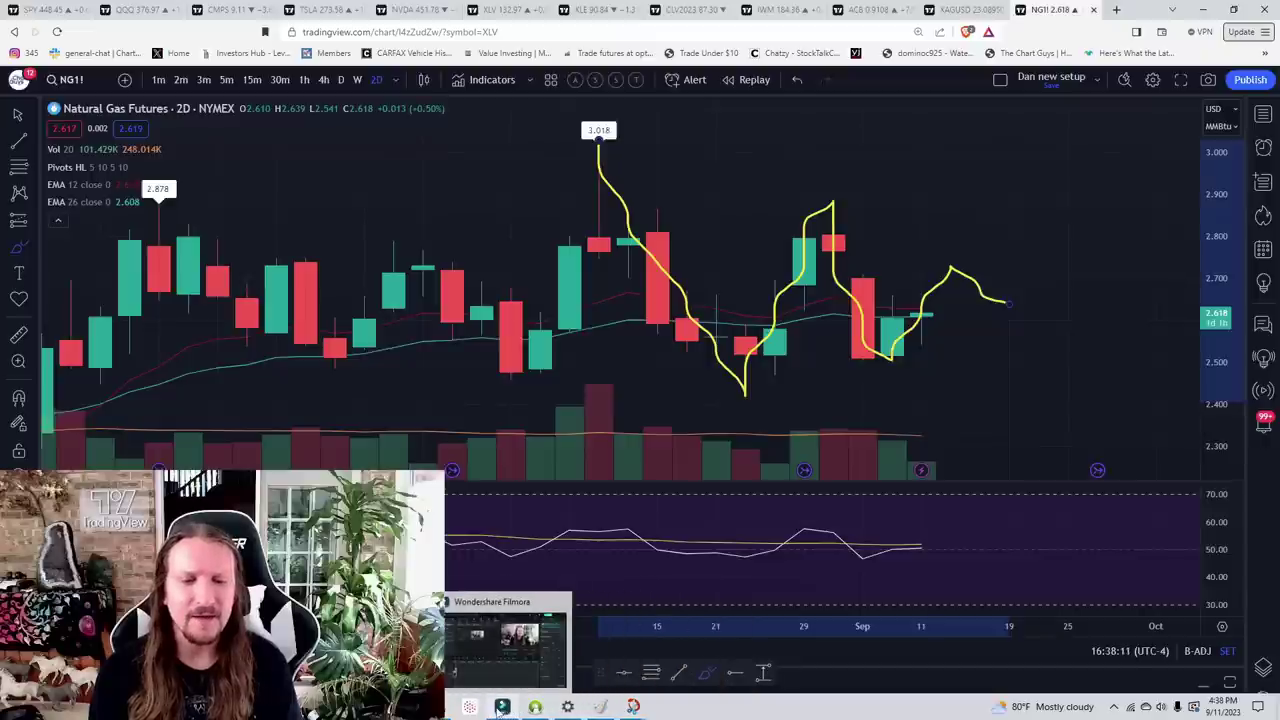